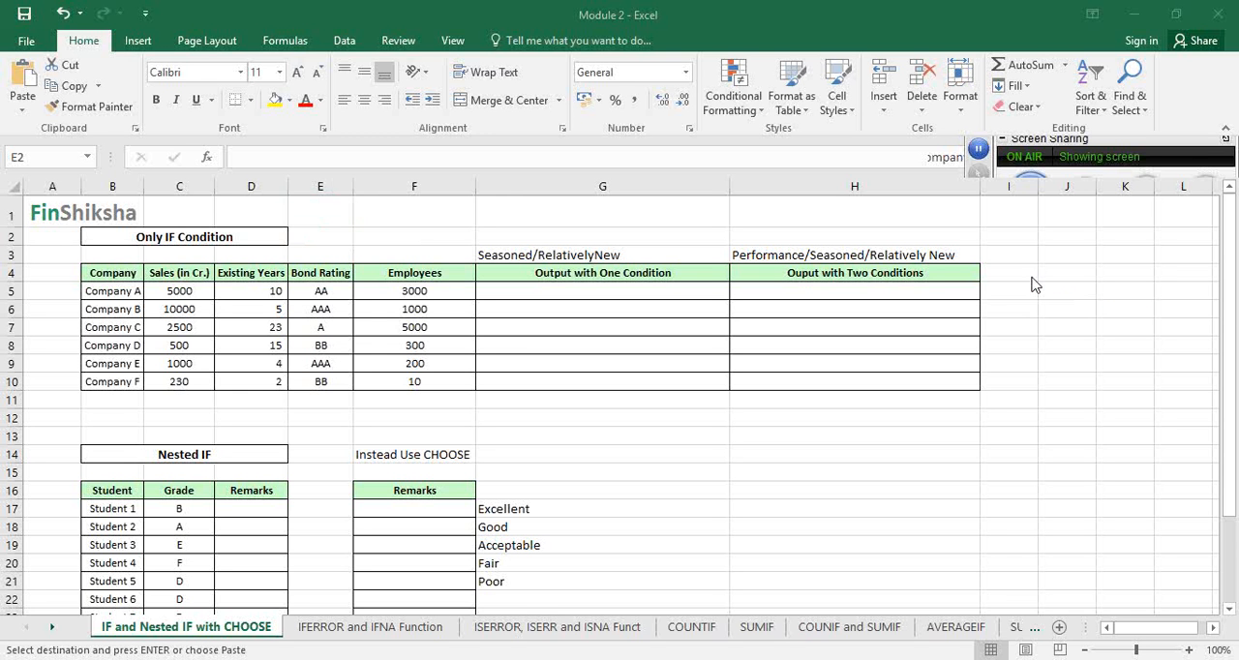
click(578, 293)
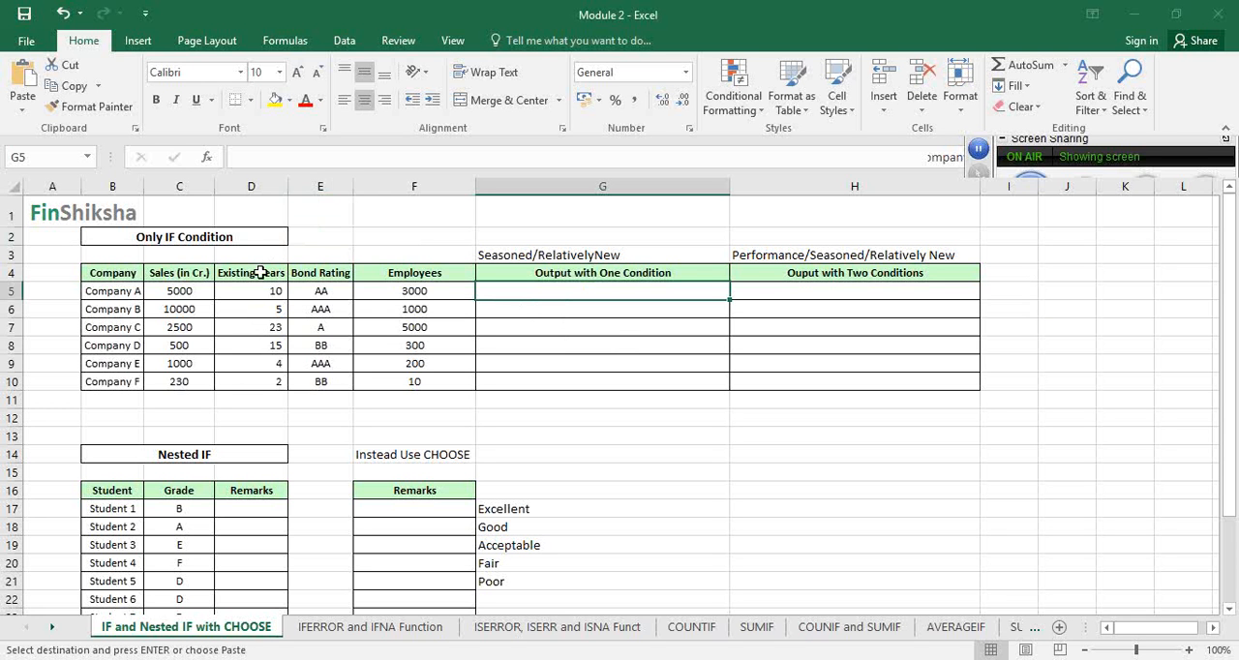
click(416, 274)
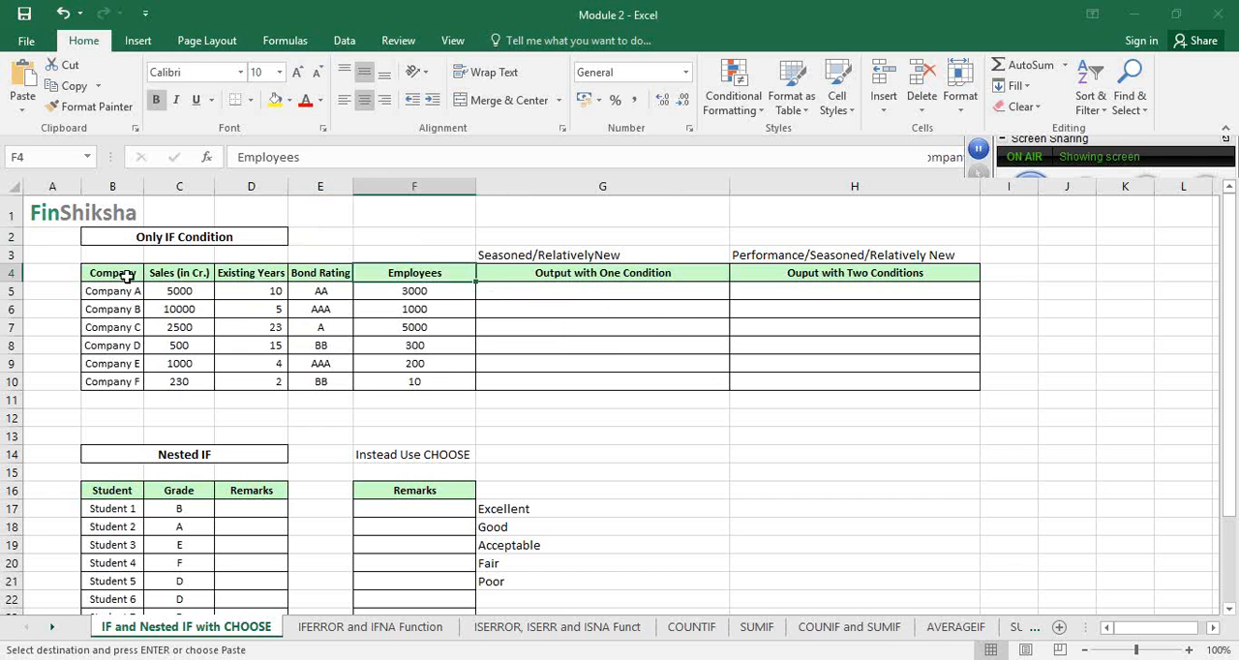
drag(124, 278, 456, 377)
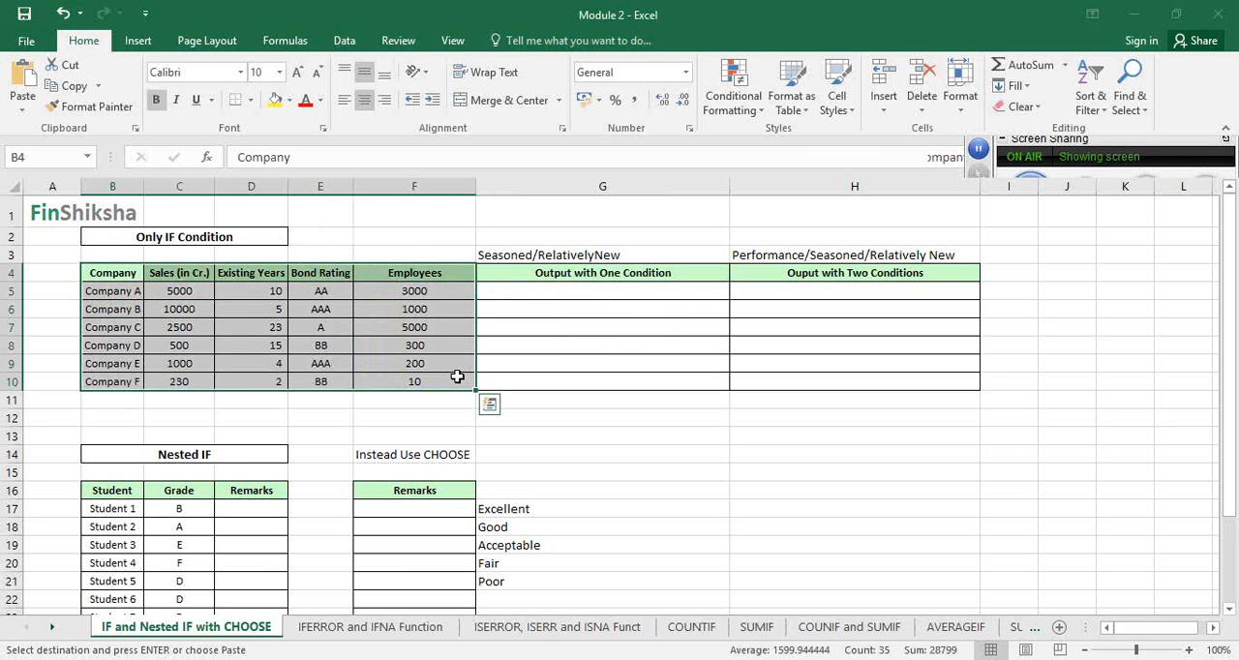
click(615, 274)
click(588, 292)
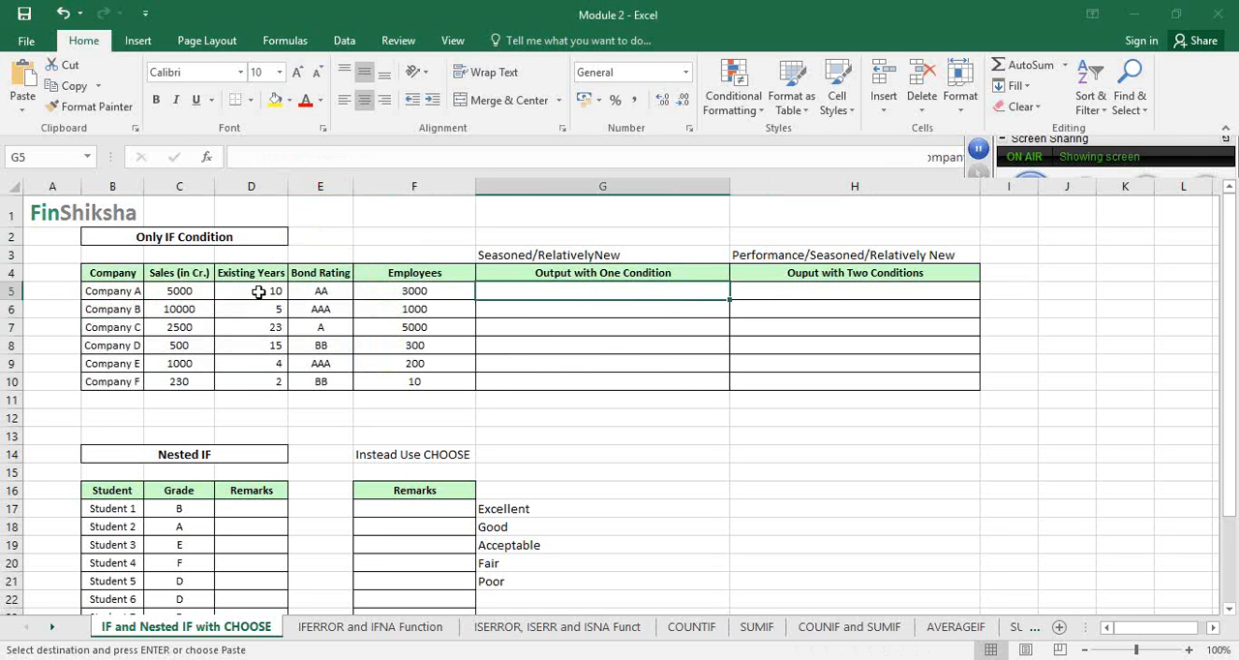
click(258, 292)
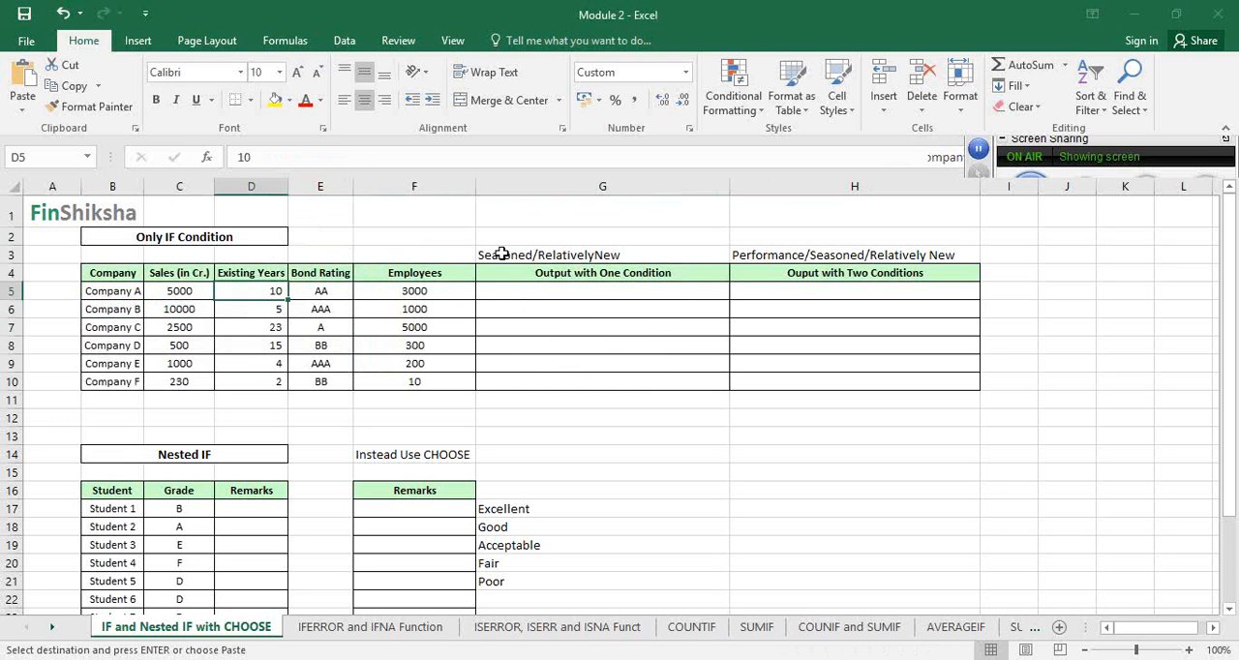
Start an IF formula in G5 that tests whether Company A's existing years in D5 are greater than 5
click(583, 290)
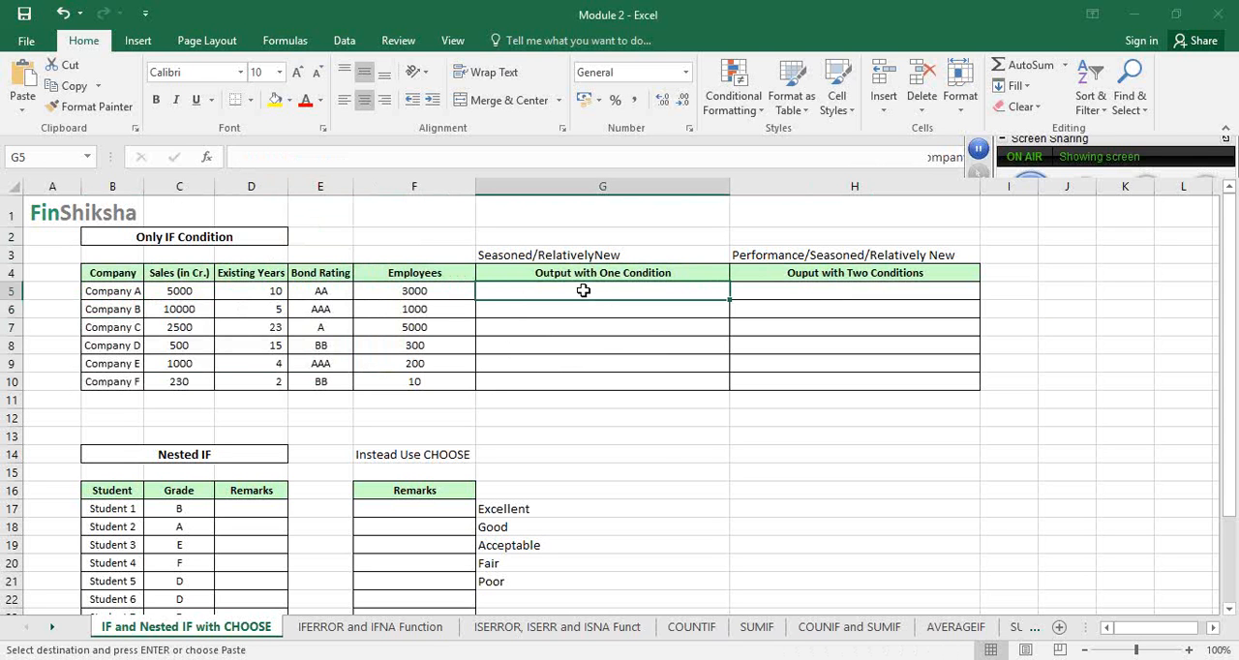
text(=)
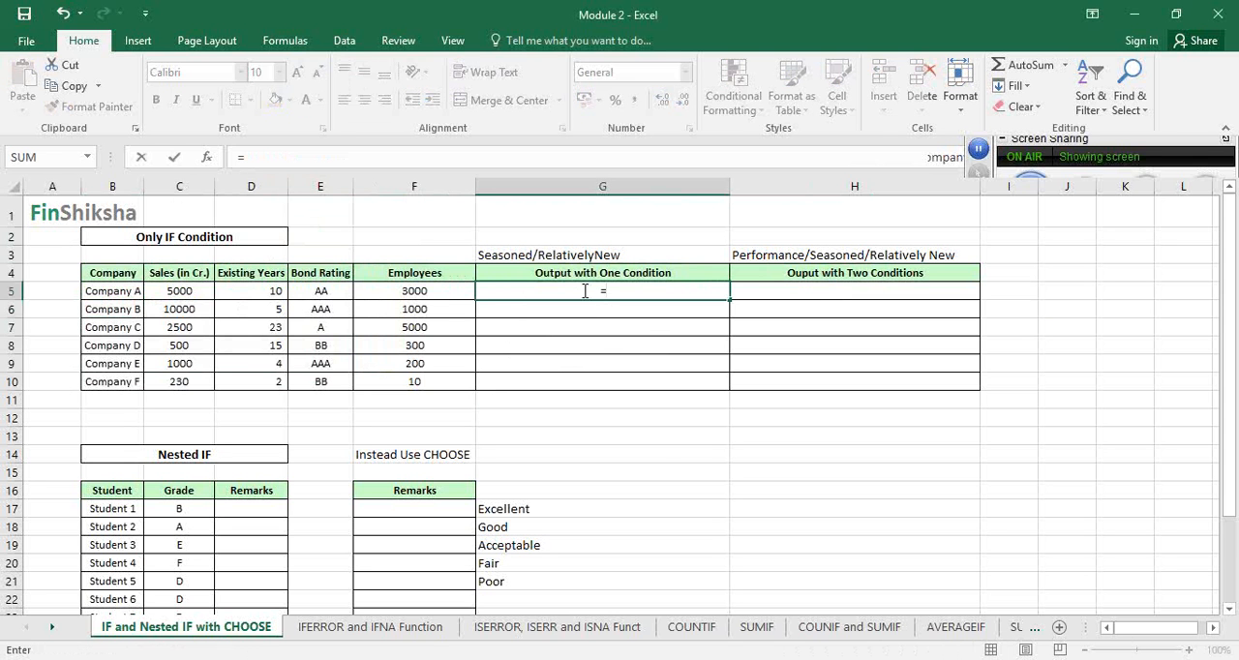
text(if)
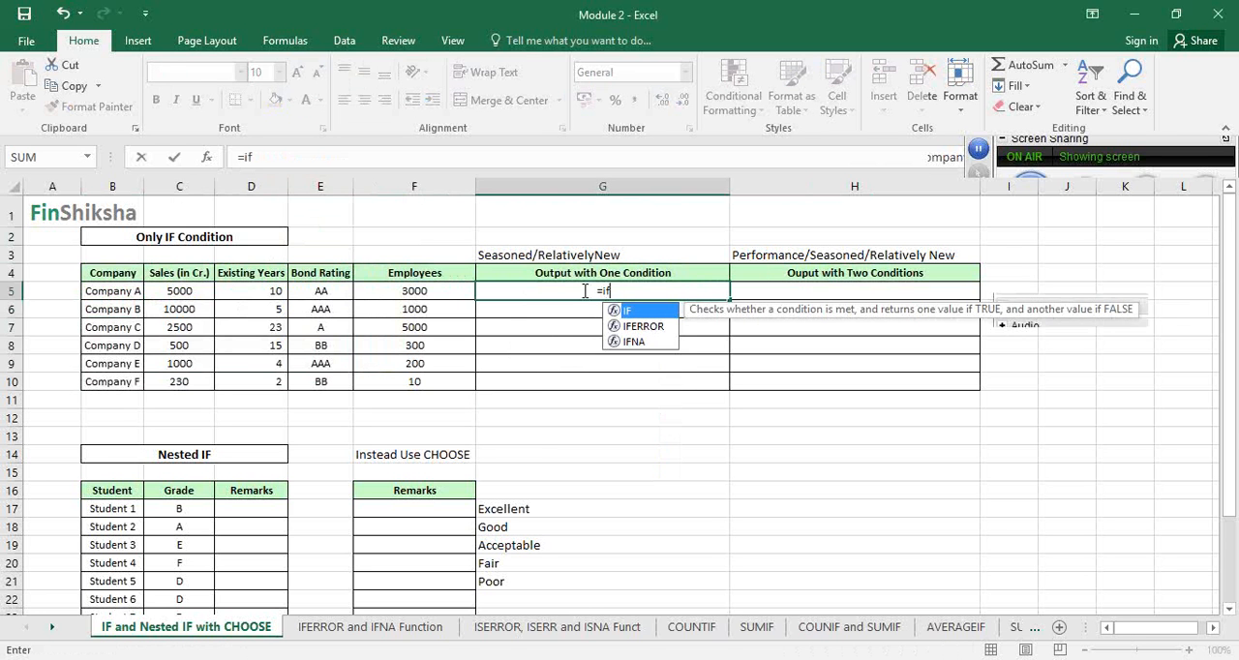
key(Tab)
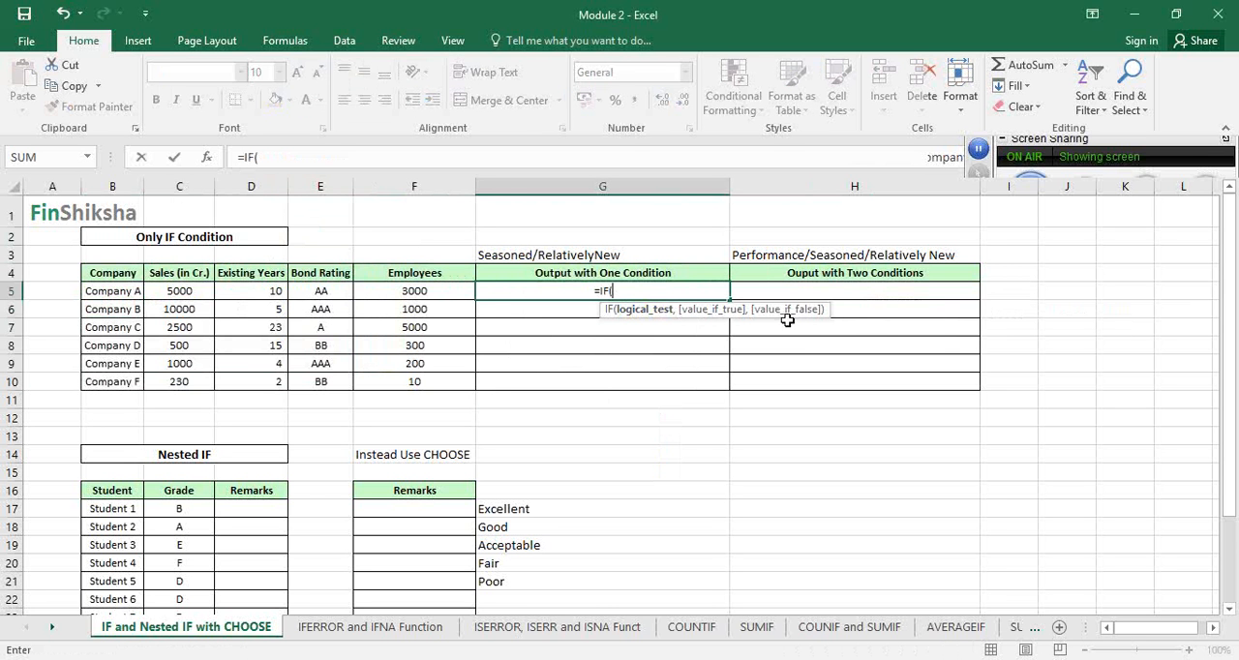
click(266, 290)
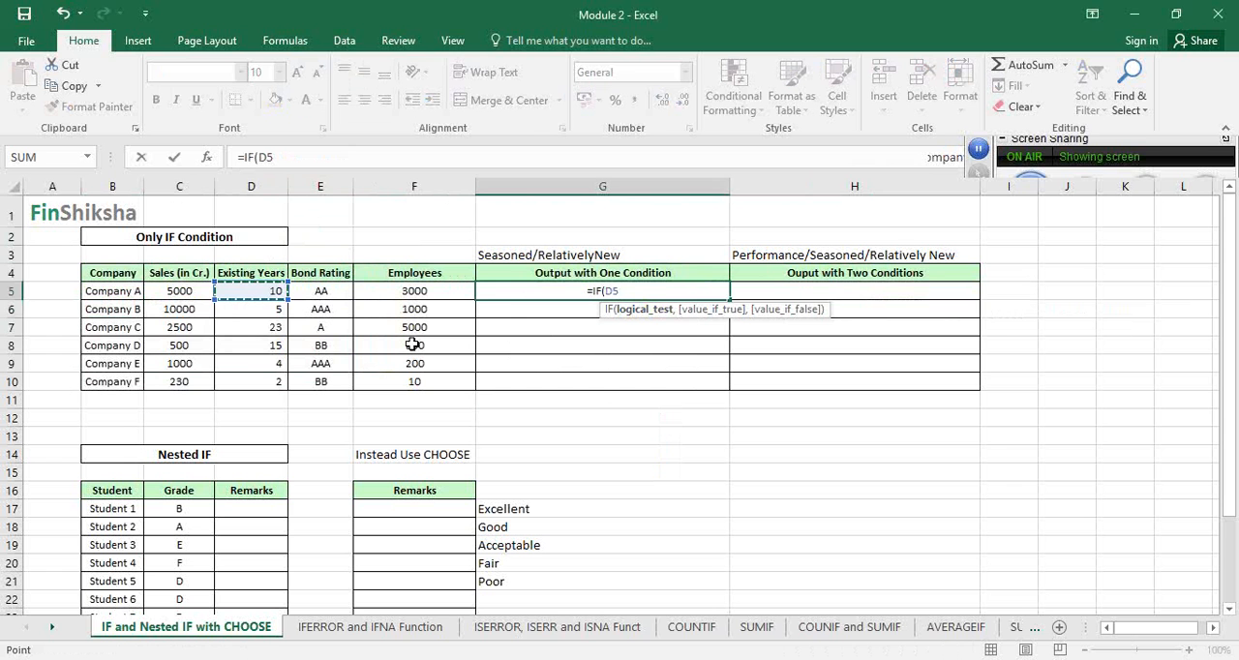
text(>)
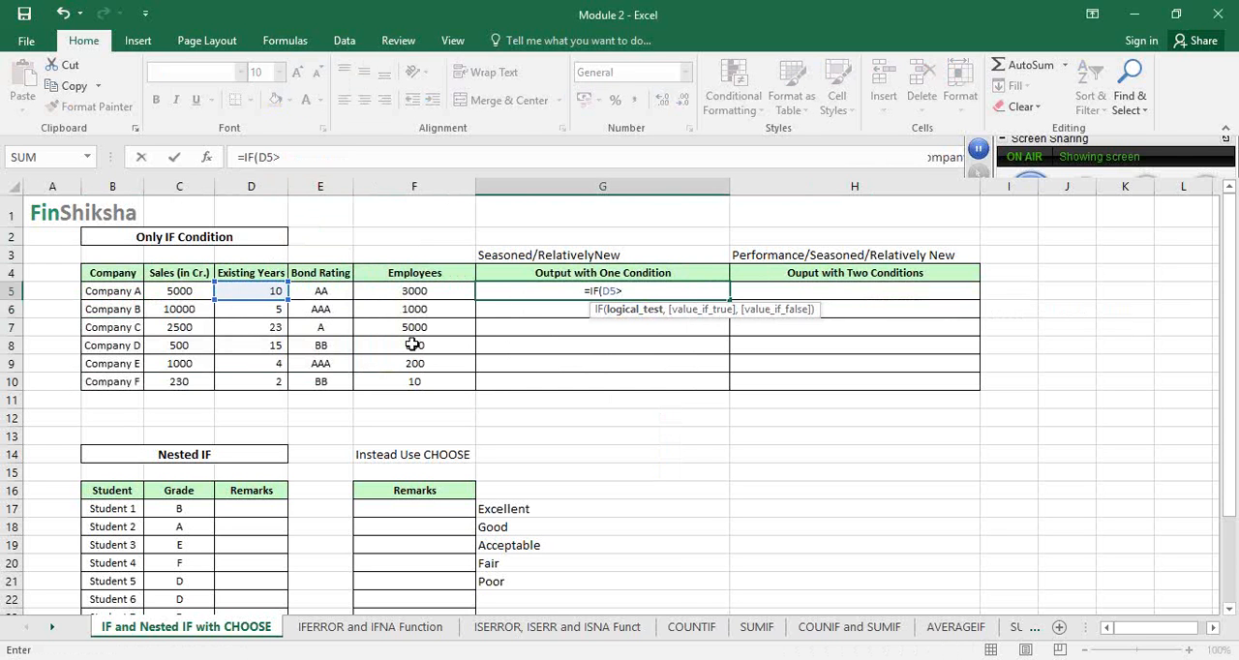
key(Num_Lock)
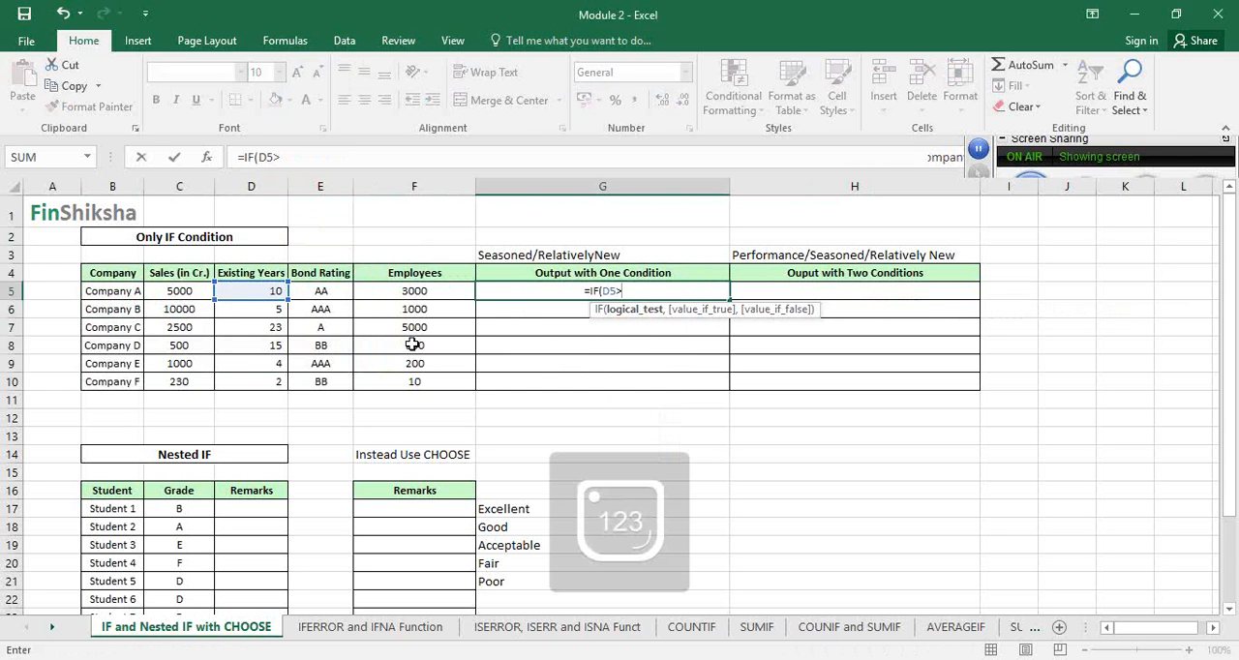
text(5,)
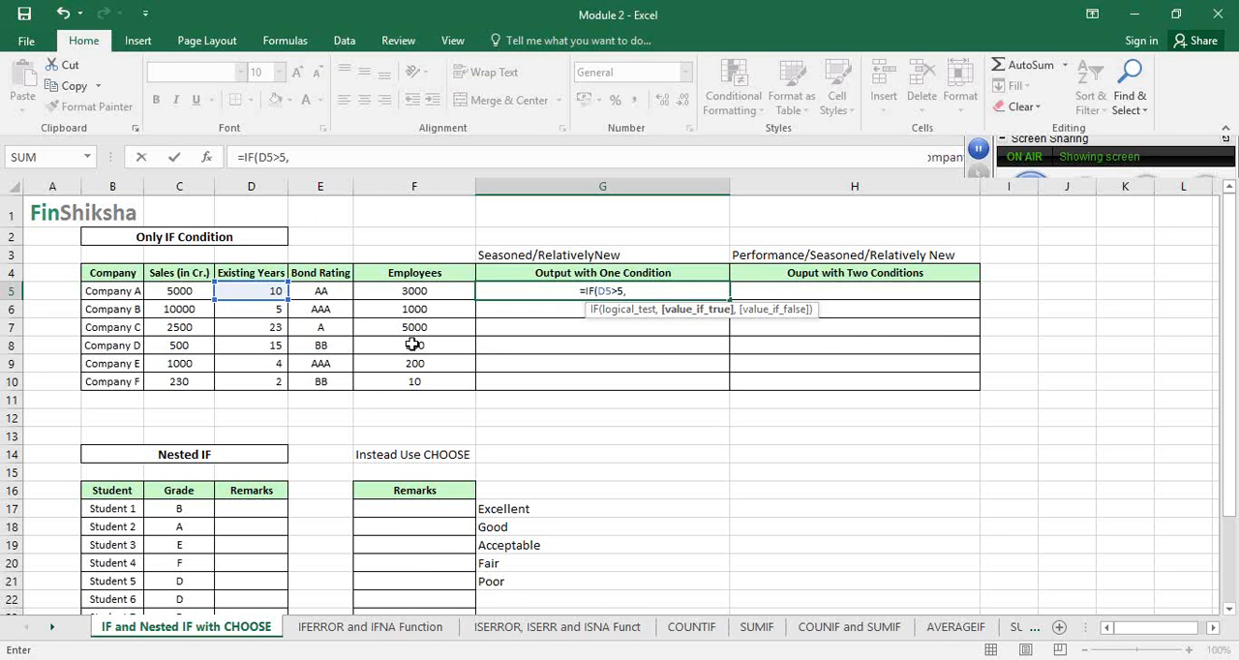
Enter "Seasoned Company" as the value if true in the G5 formula
text("Com)
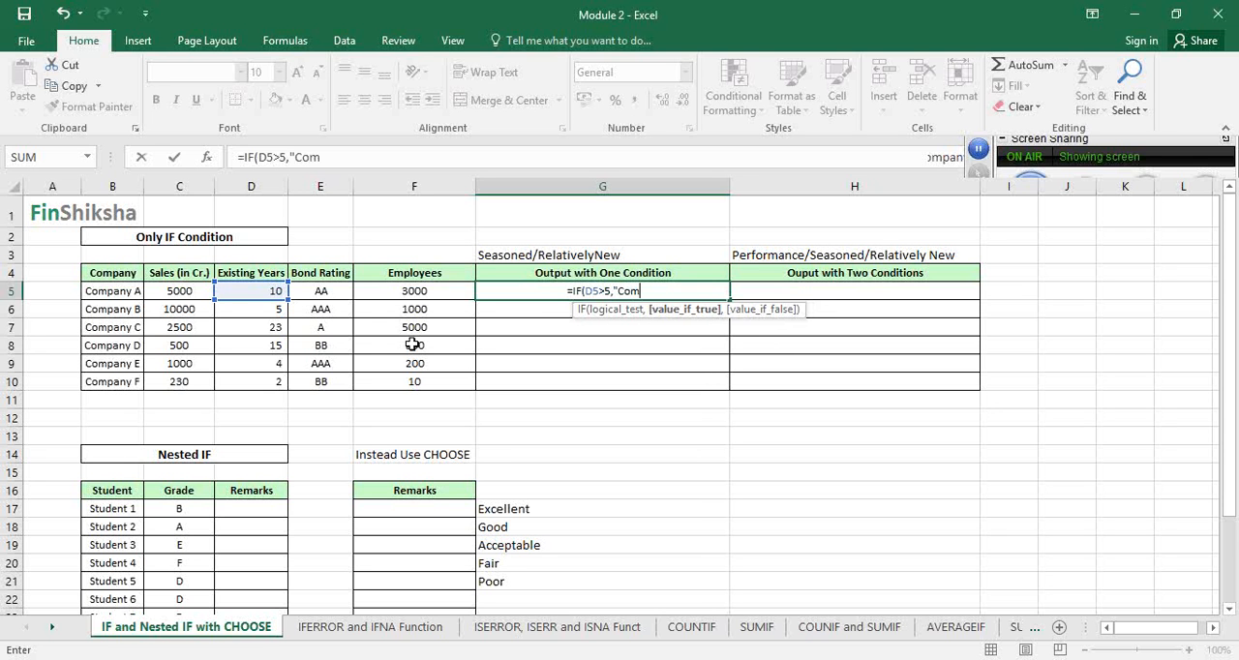
text(pany)
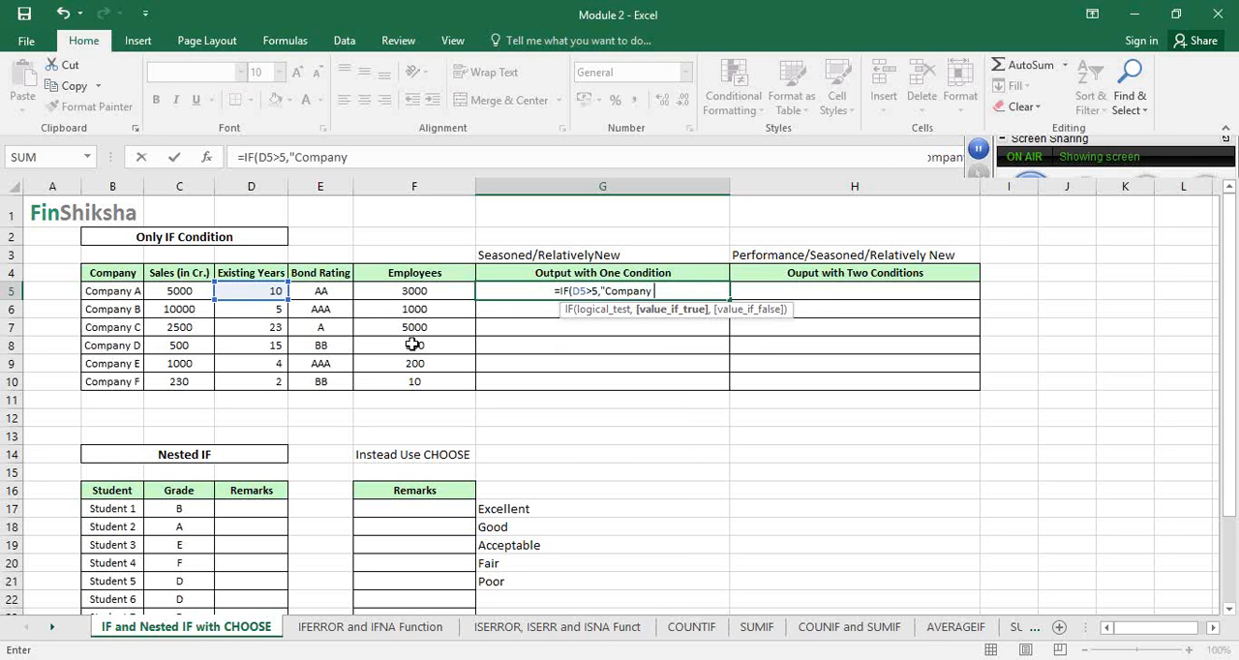
key(BackSpace)
key(BackSpace)
key(BackSpace)
key(BackSpace)
key(BackSpace)
key(BackSpace)
key(BackSpace)
key(BackSpace)
text(Se)
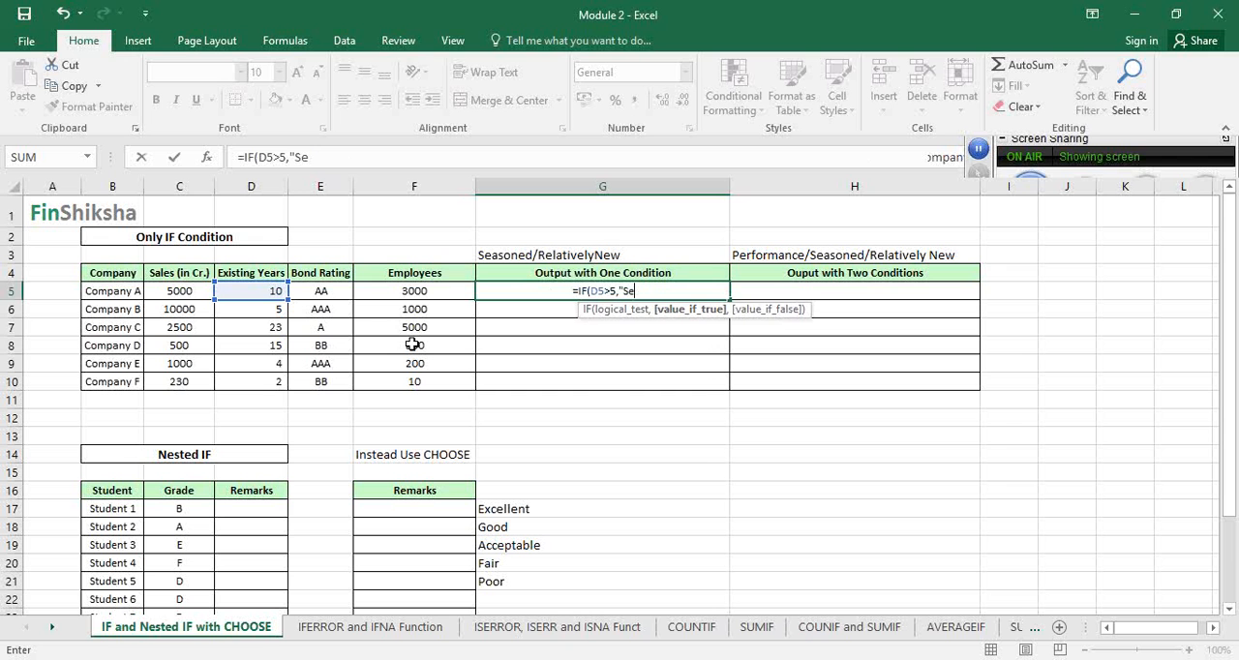
text(asoned COmpa)
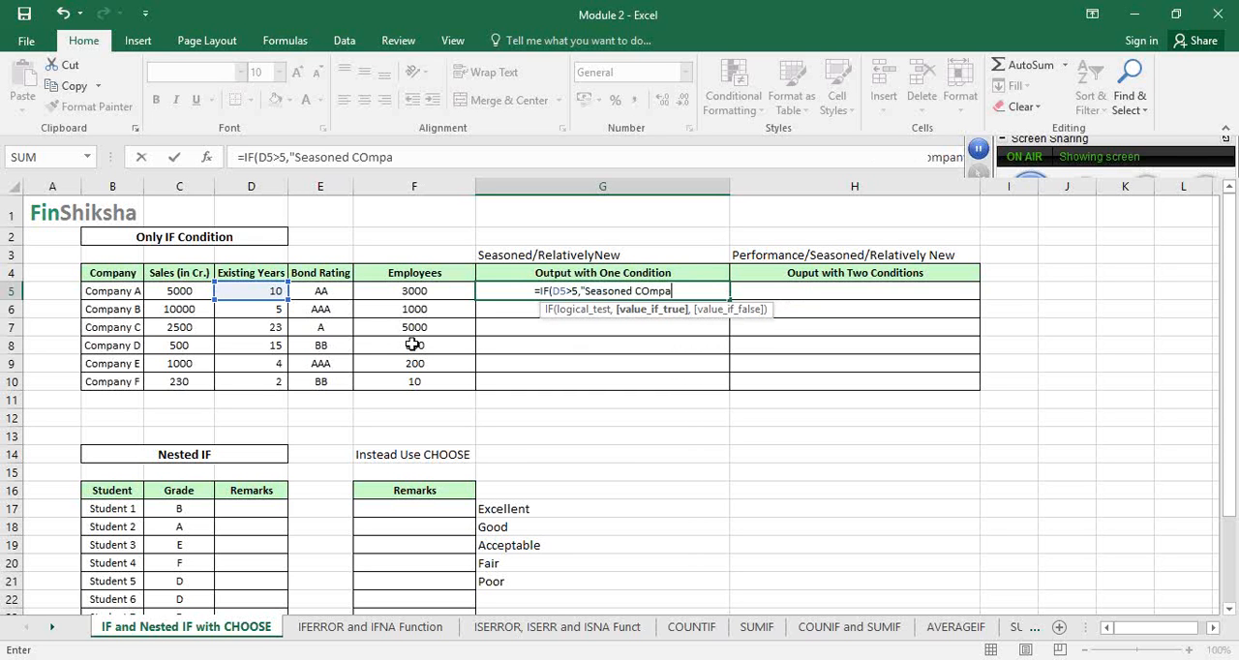
text(ny")
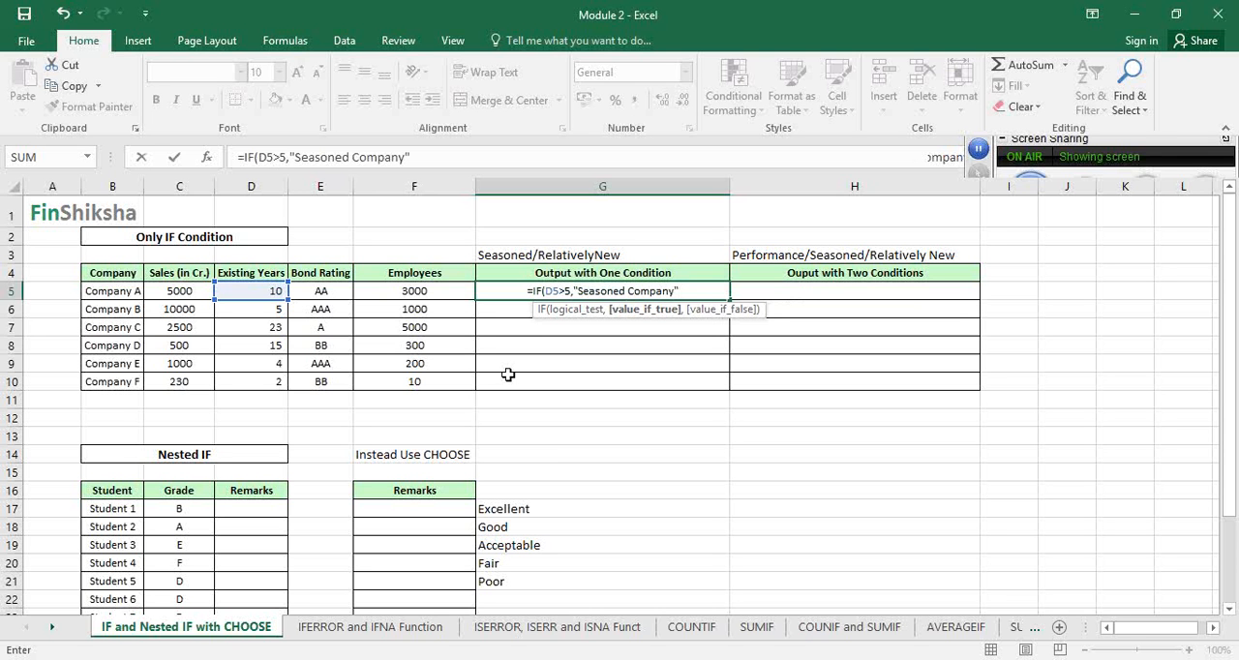
Complete the G5 formula with "Relatively New Ccompany" as the value if false, and commit it
text(,)
key(Up)
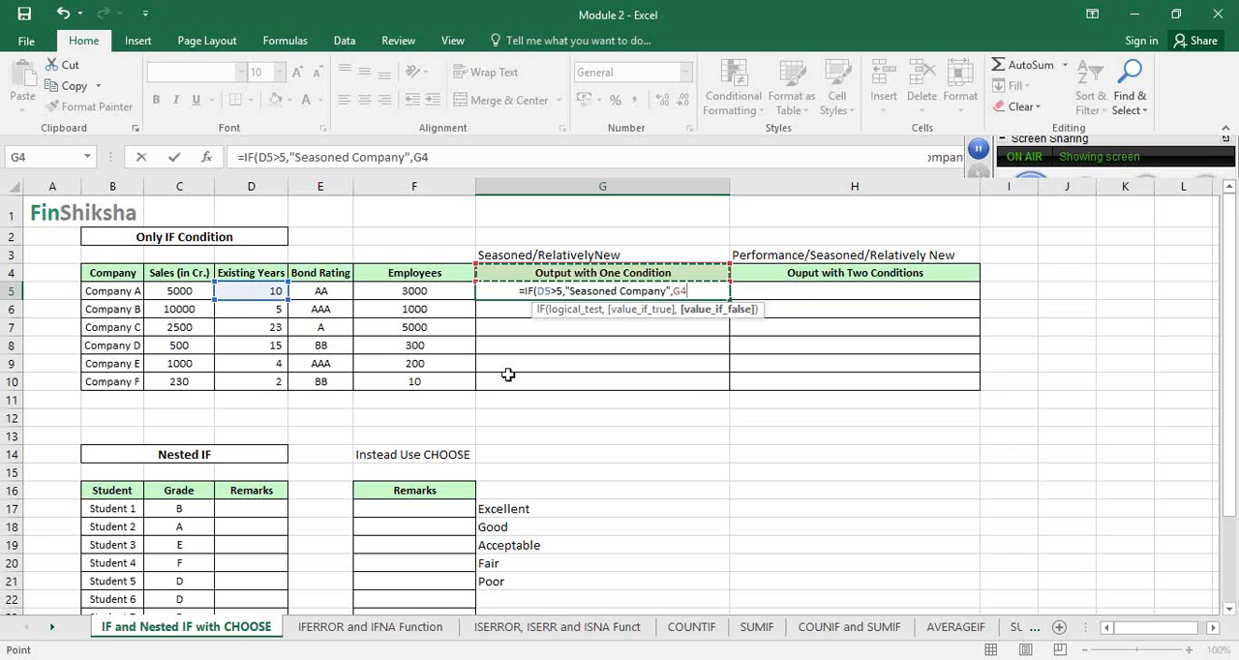
key(BackSpace)
key(BackSpace)
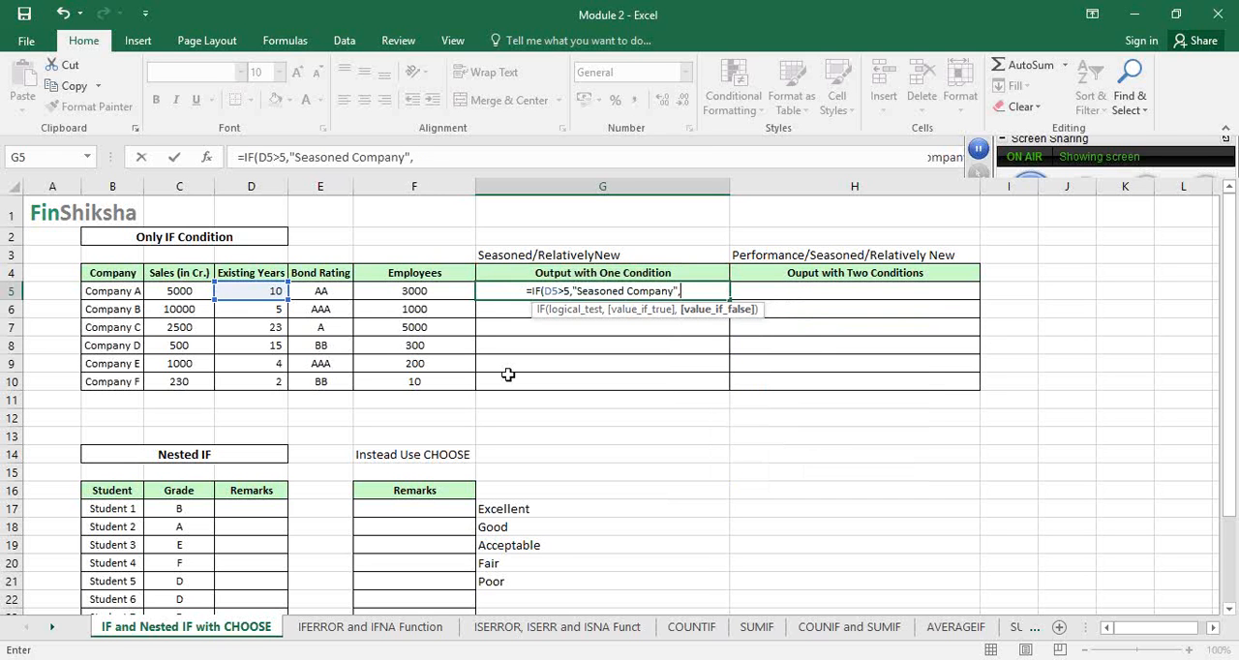
text(")
text(Re)
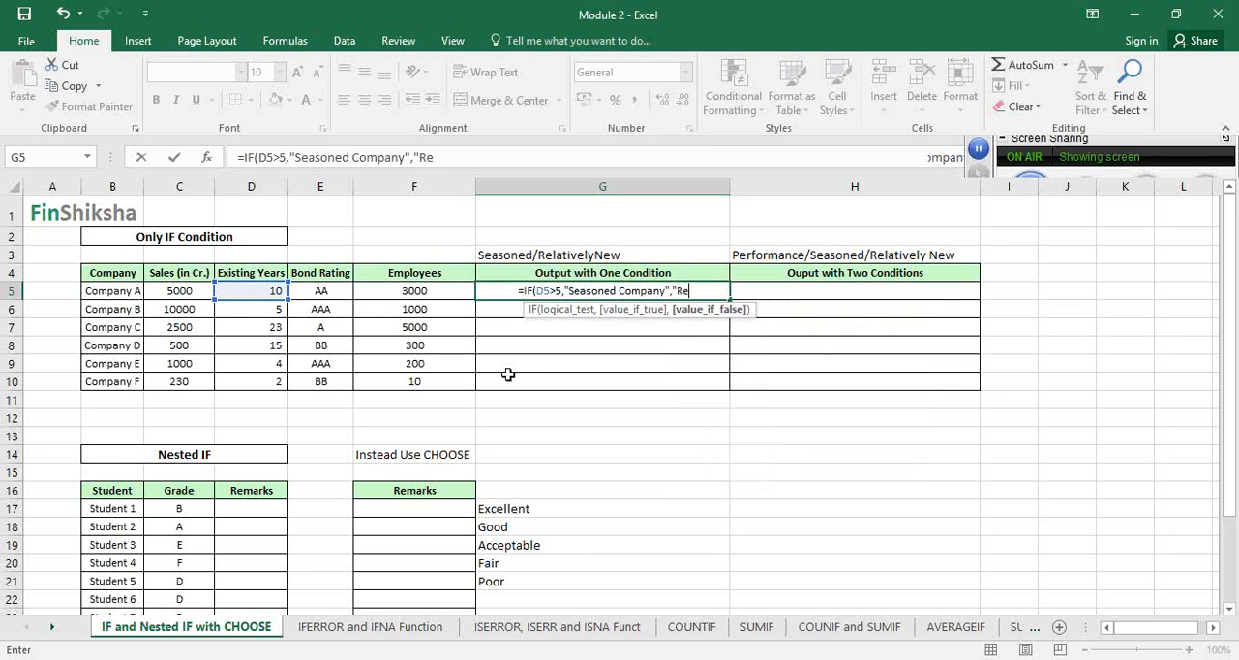
text(latively N)
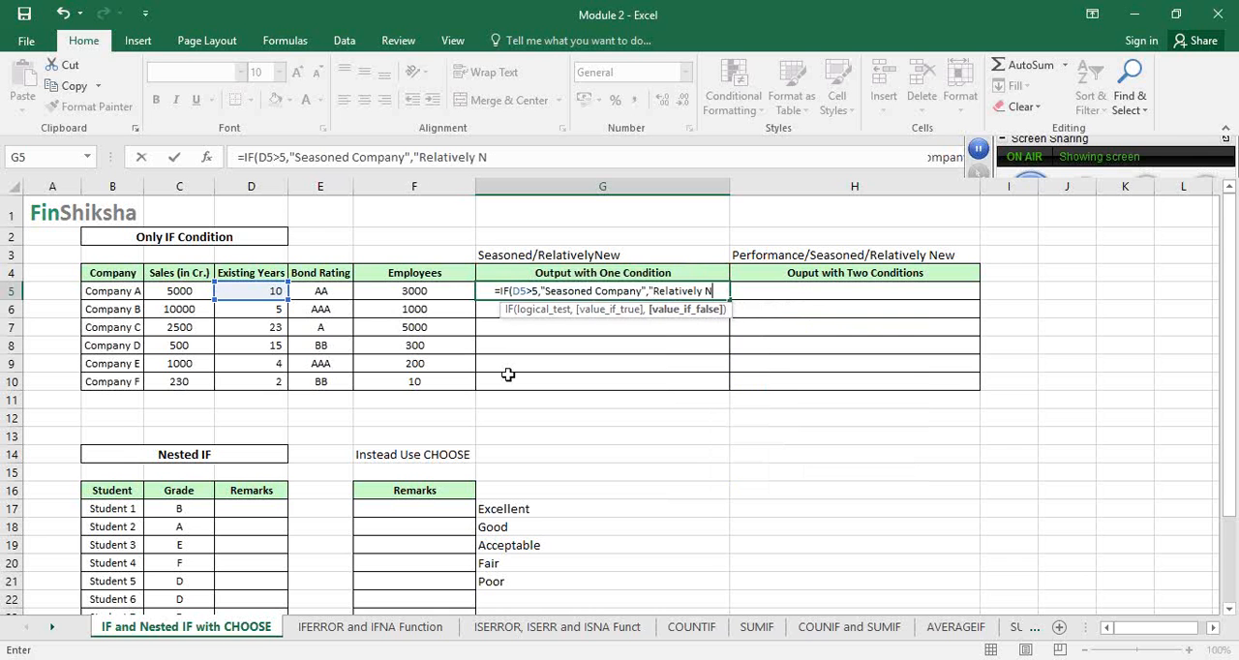
text(ew COmpany)
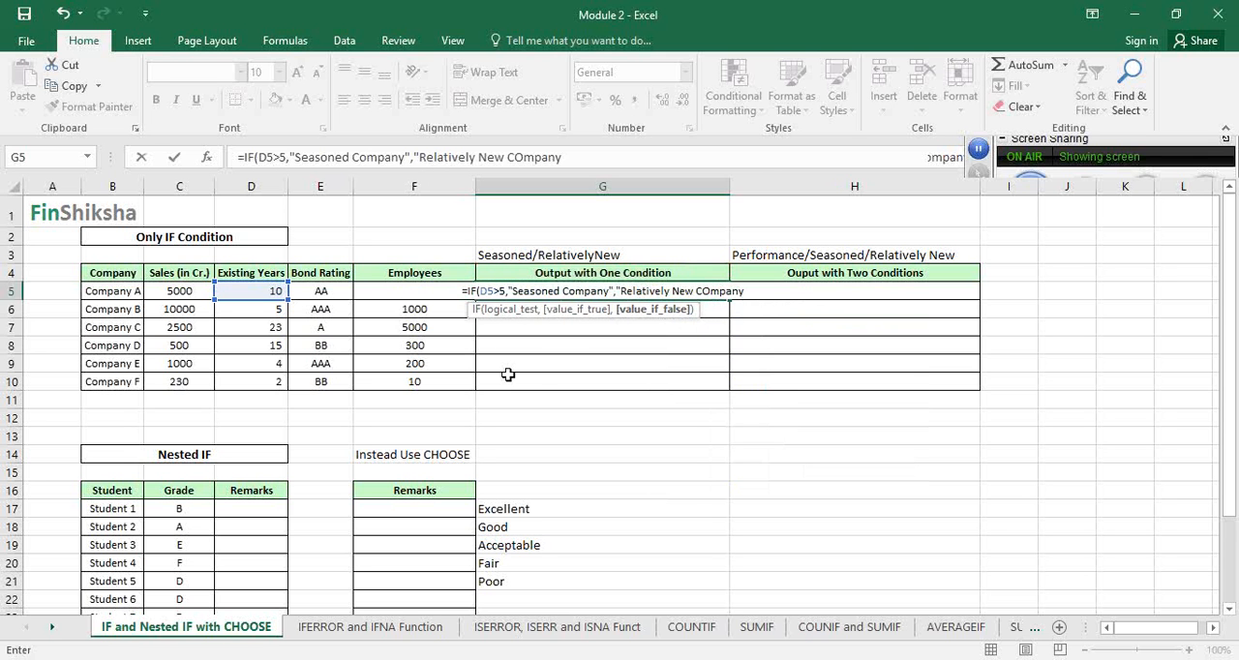
key(BackSpace)
key(BackSpace)
key(BackSpace)
key(BackSpace)
key(BackSpace)
key(BackSpace)
text(Ccompany)
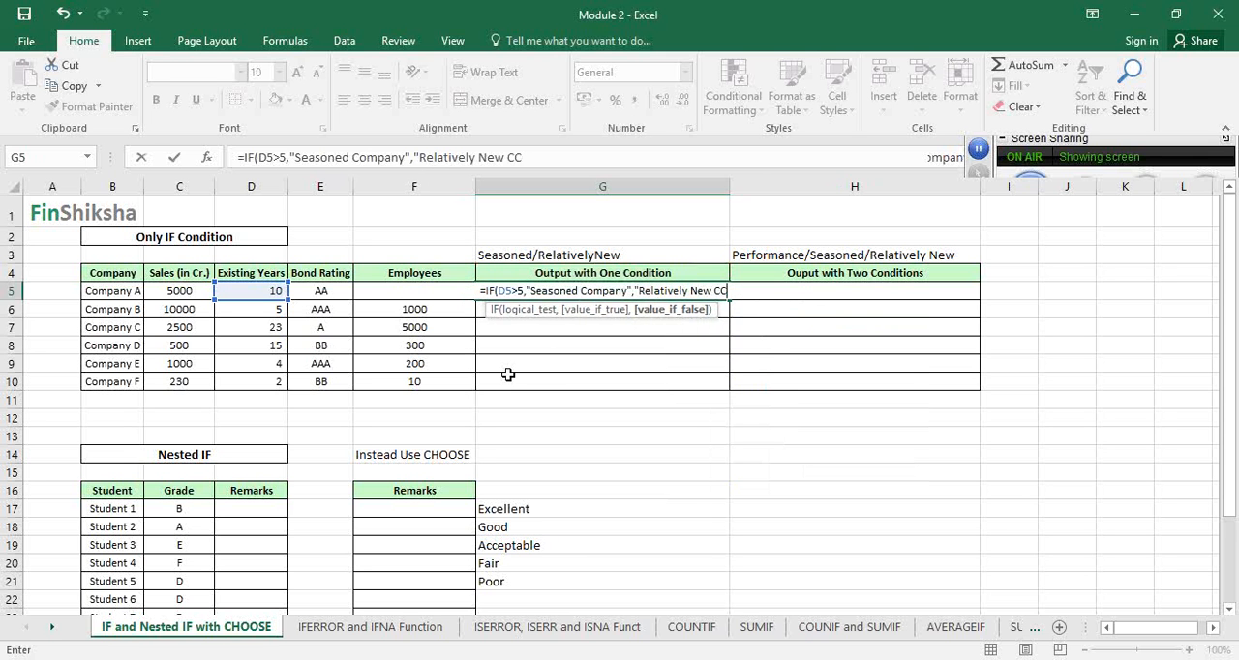
text(")
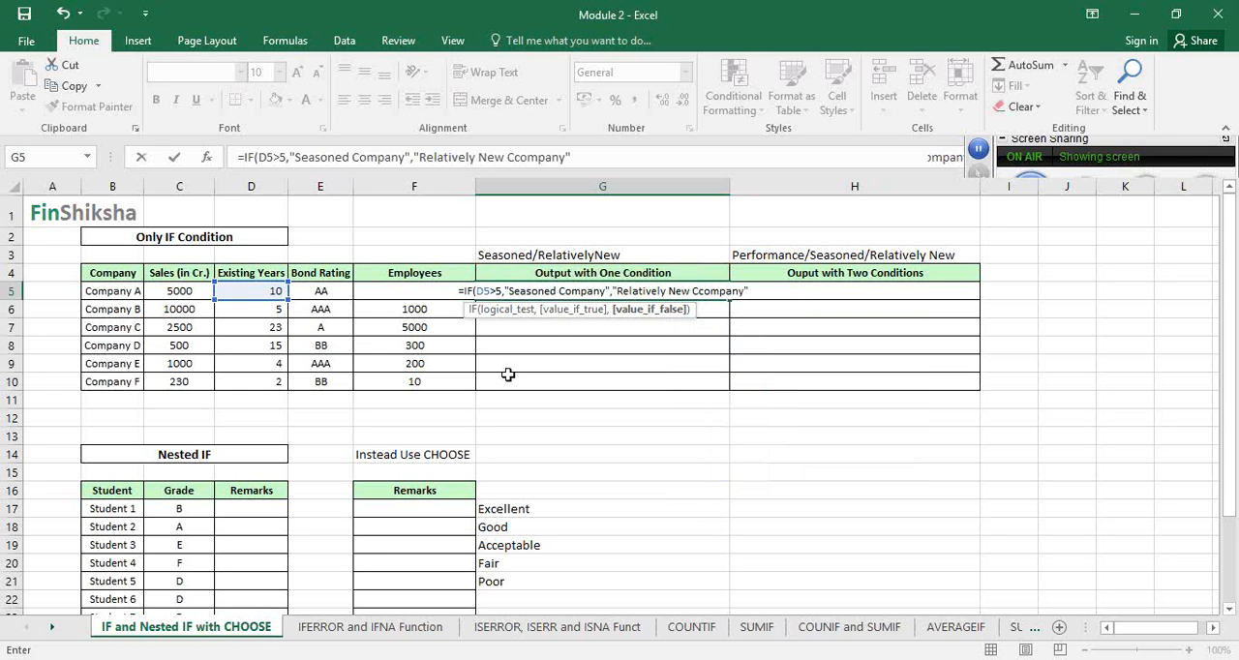
text())
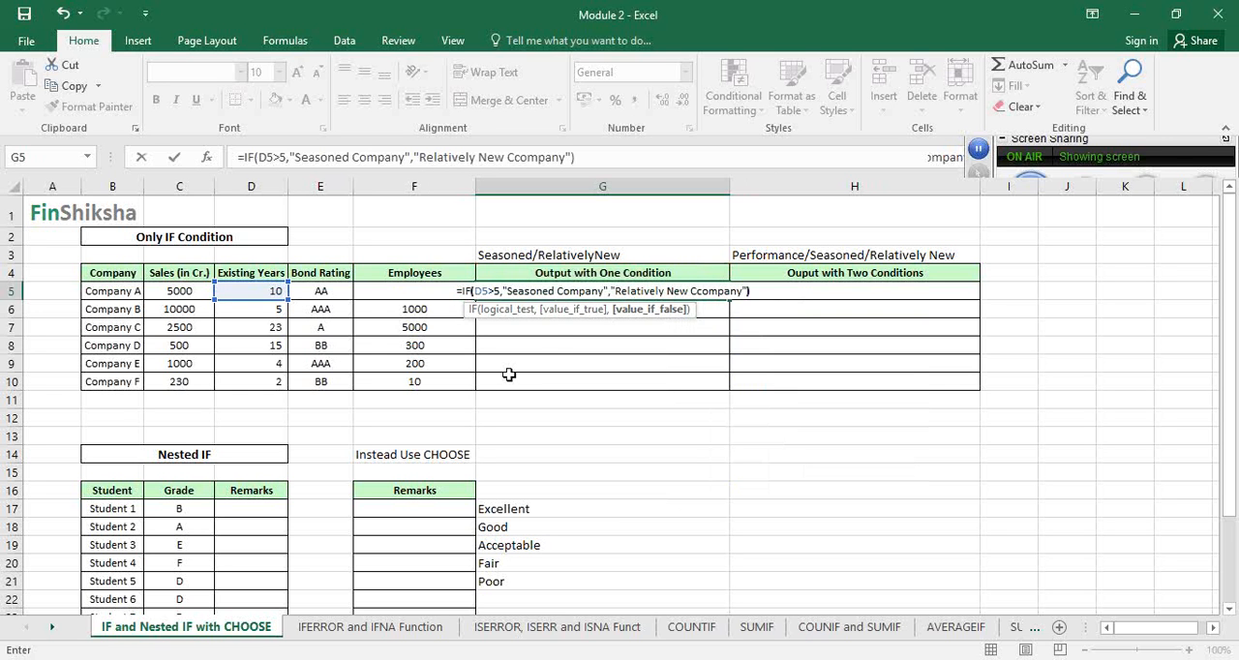
click(498, 291)
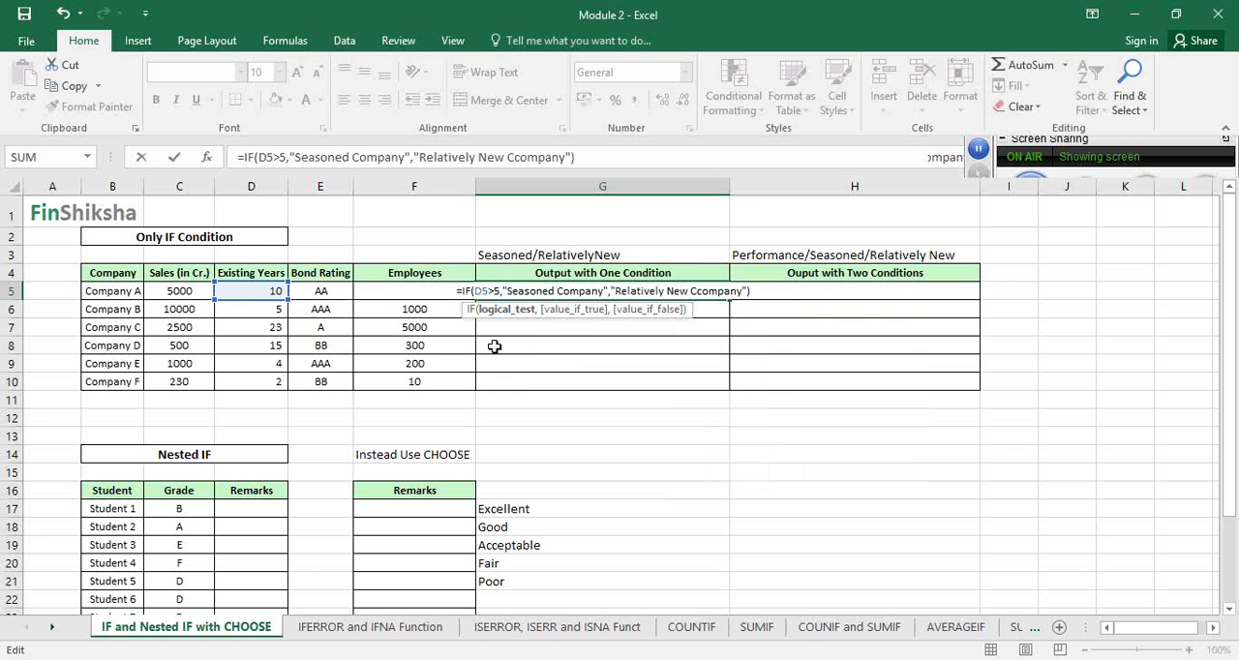
key(Return)
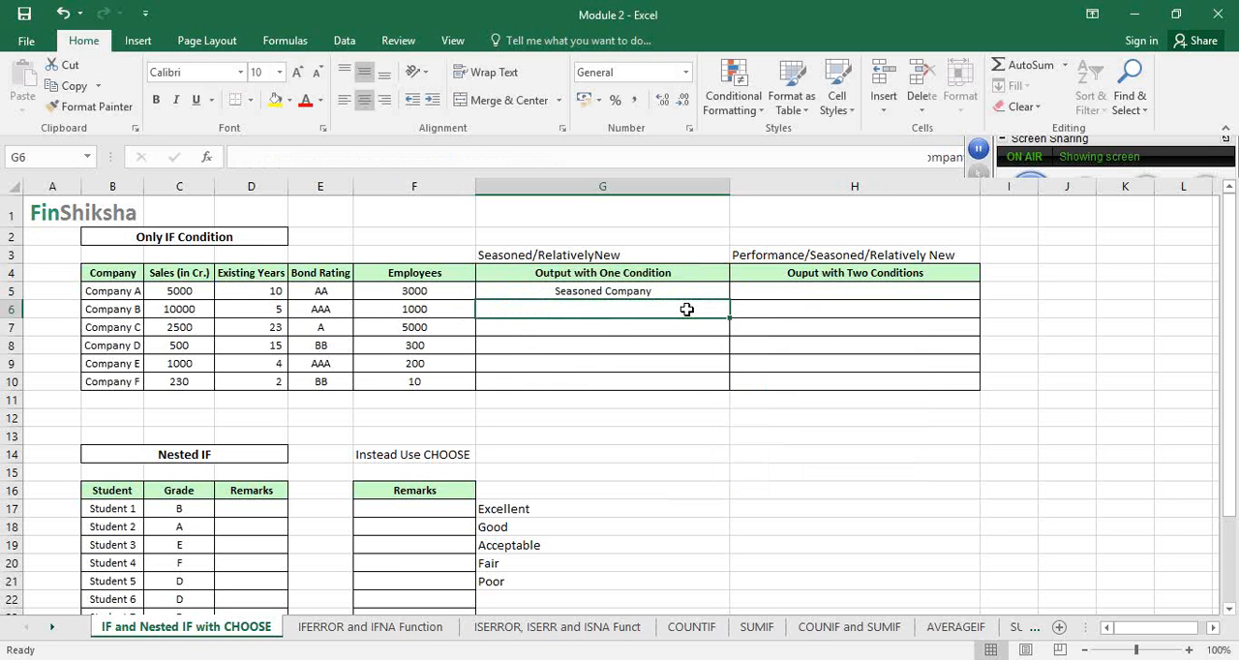
Copy the IF formula from G5 down through G10 and check the outputs against the Existing Years column
key(Up)
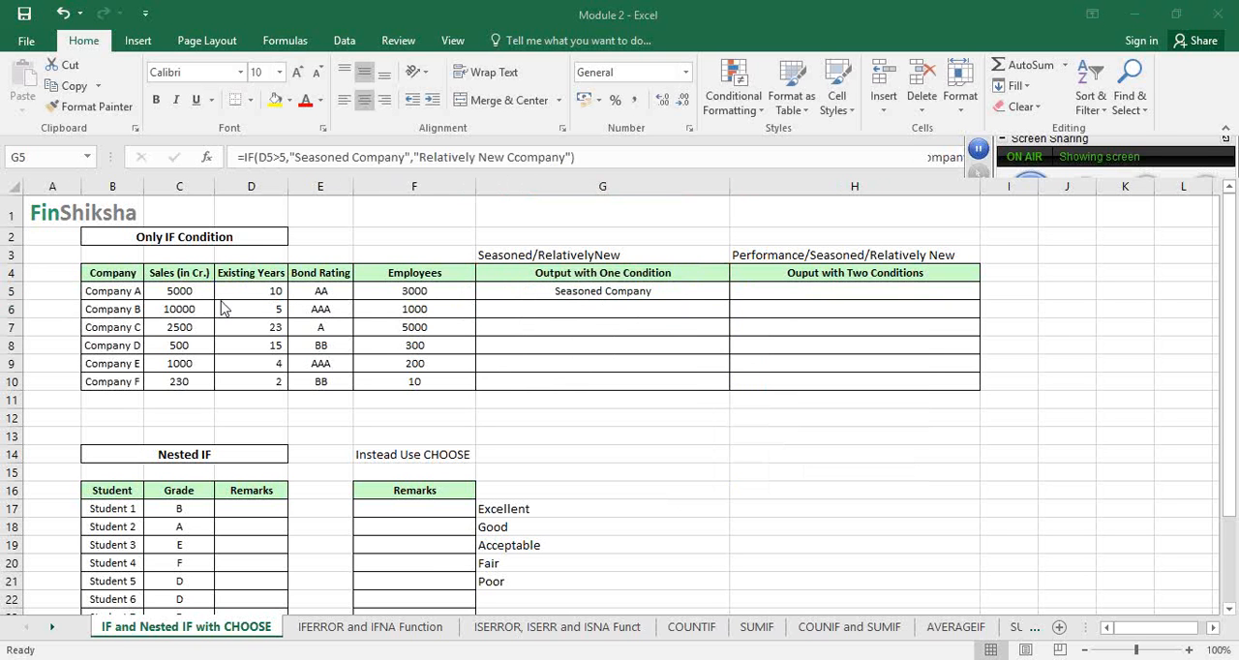
click(242, 291)
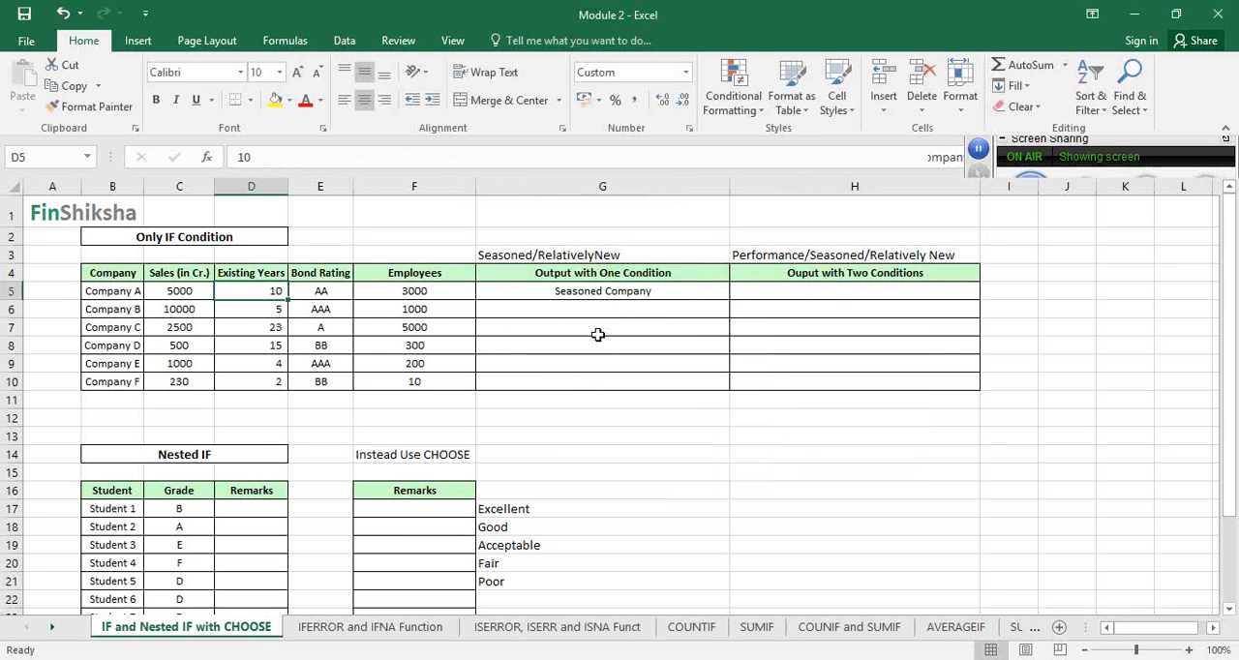
click(631, 291)
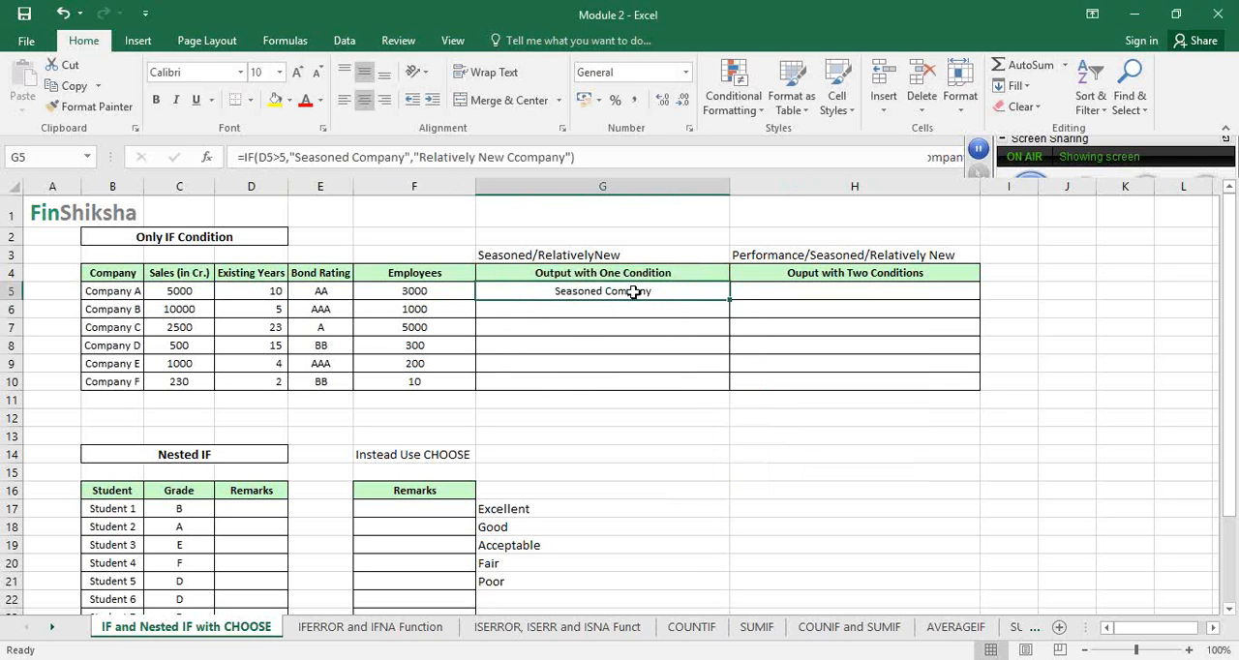
double_click(729, 301)
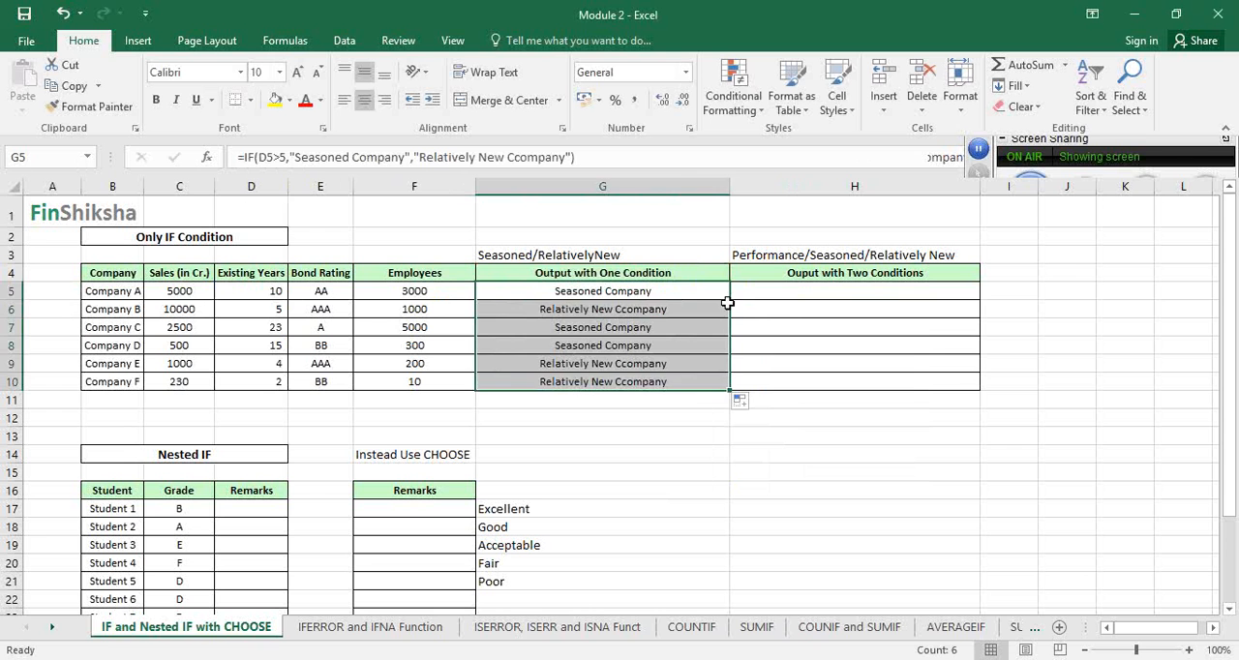
click(717, 307)
click(272, 311)
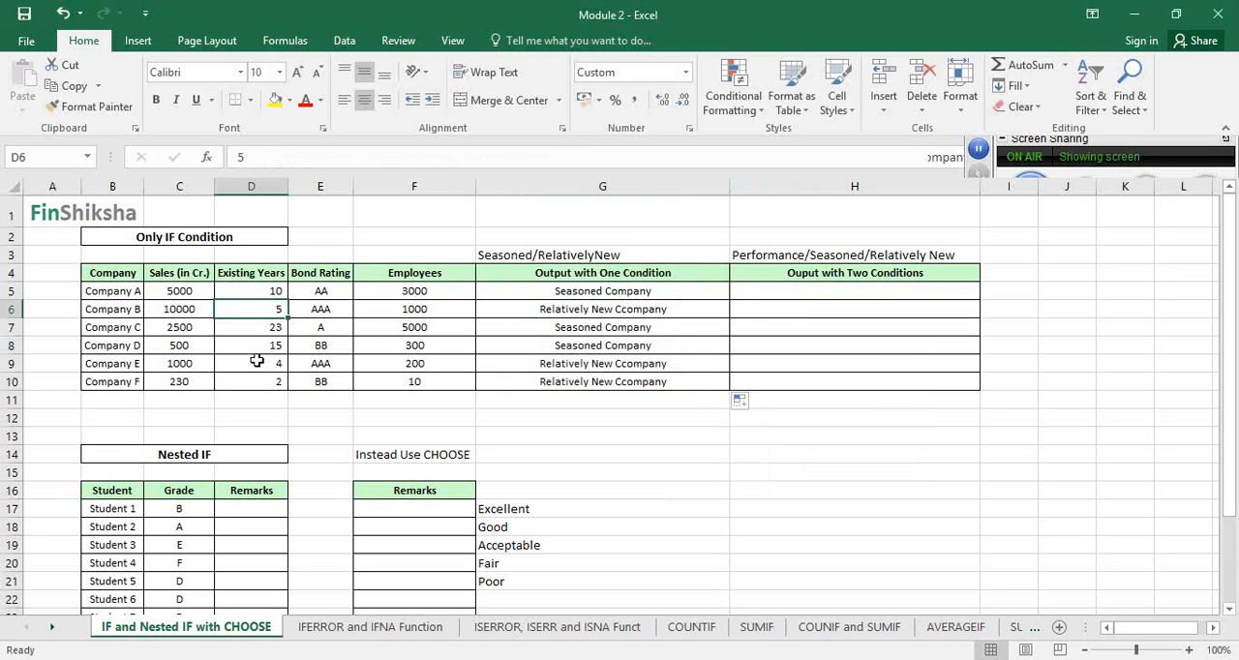
click(258, 365)
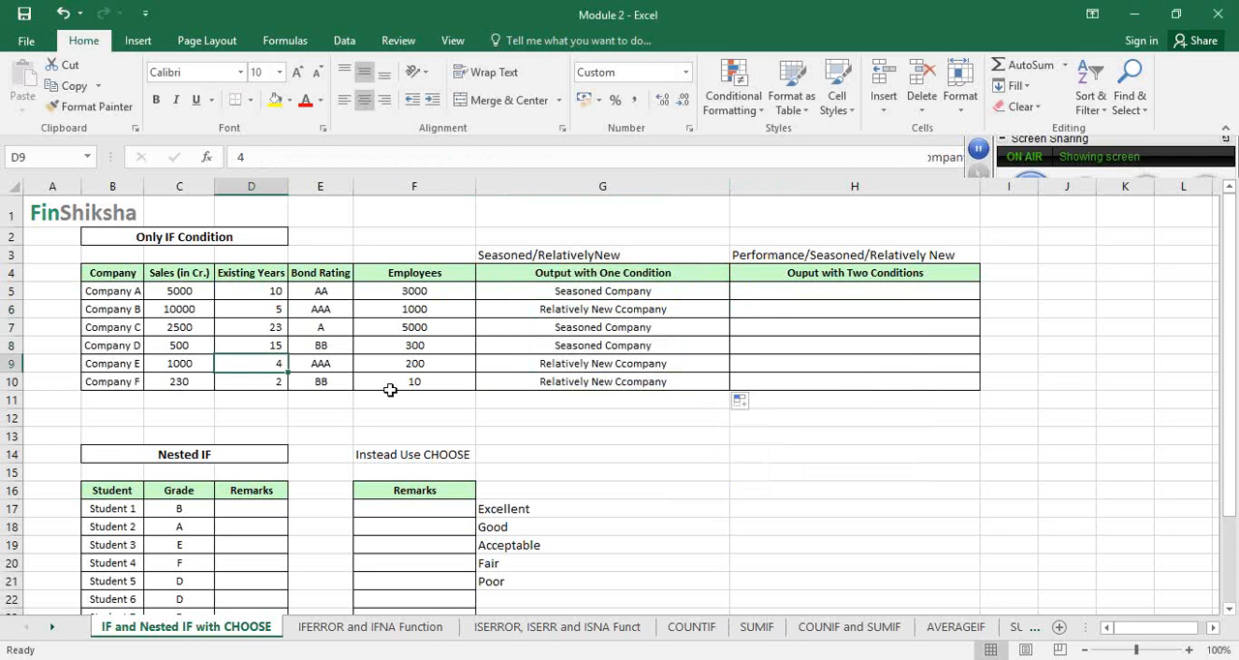
key(Down)
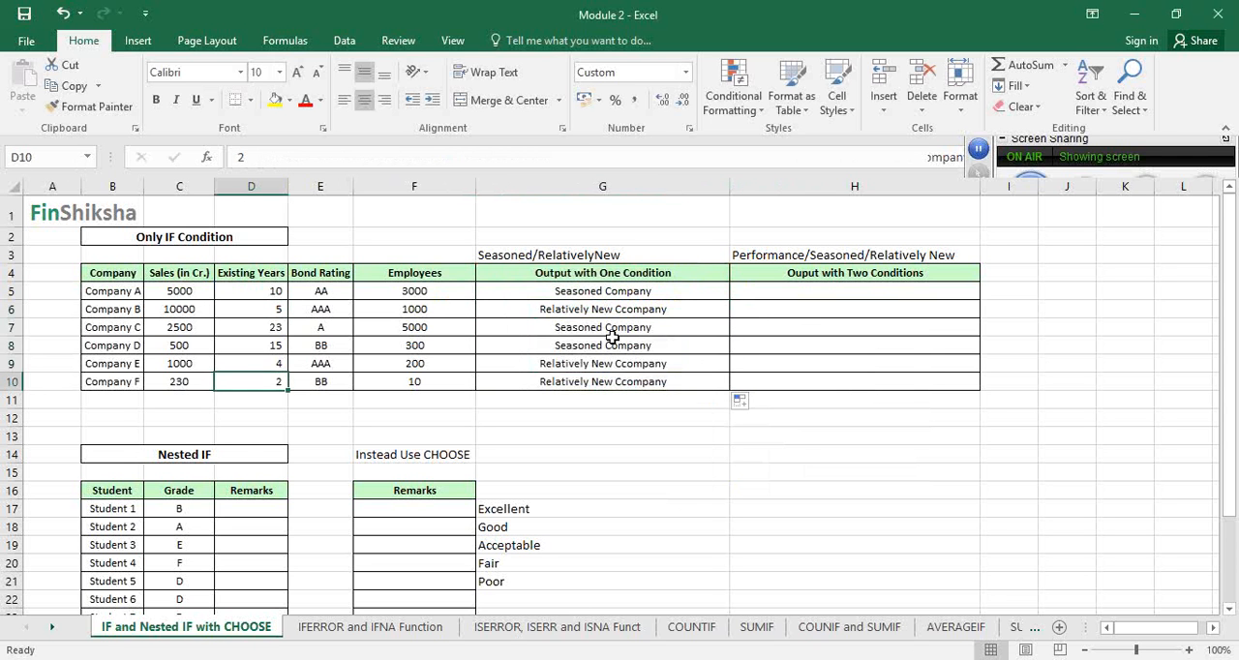
Review the copied IF formulas up column G and compare Company B's output with its existing years in D6
click(569, 384)
key(Up)
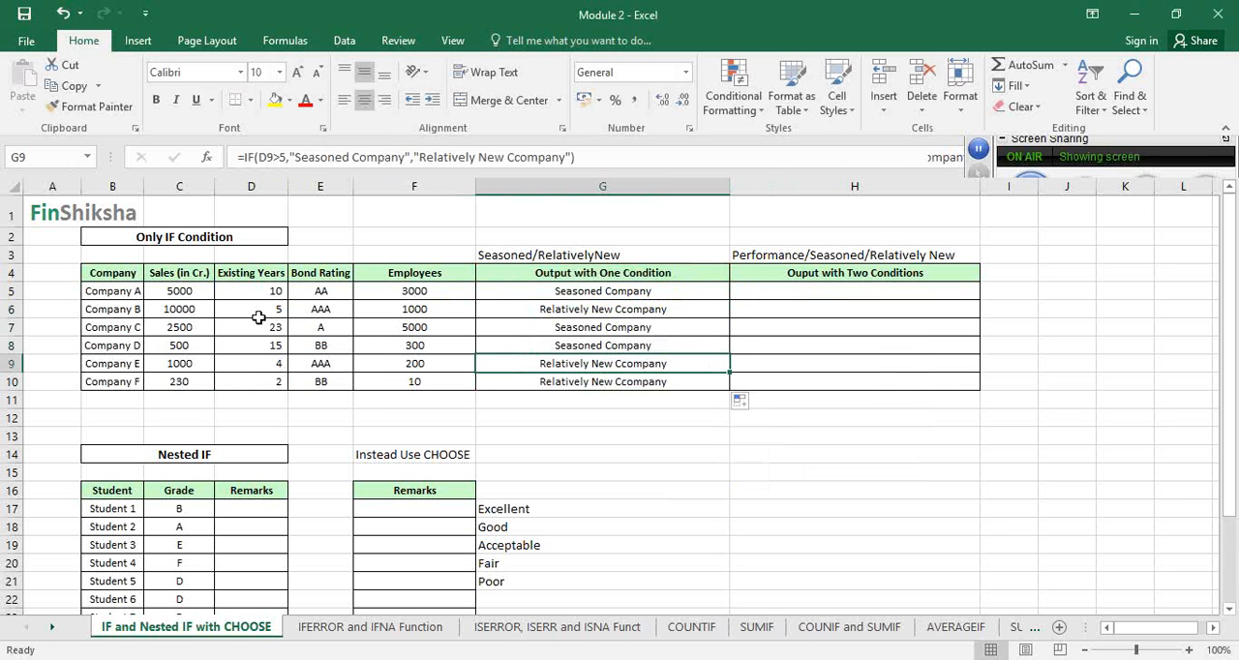
key(Up)
key(Up)
key(Up)
click(272, 310)
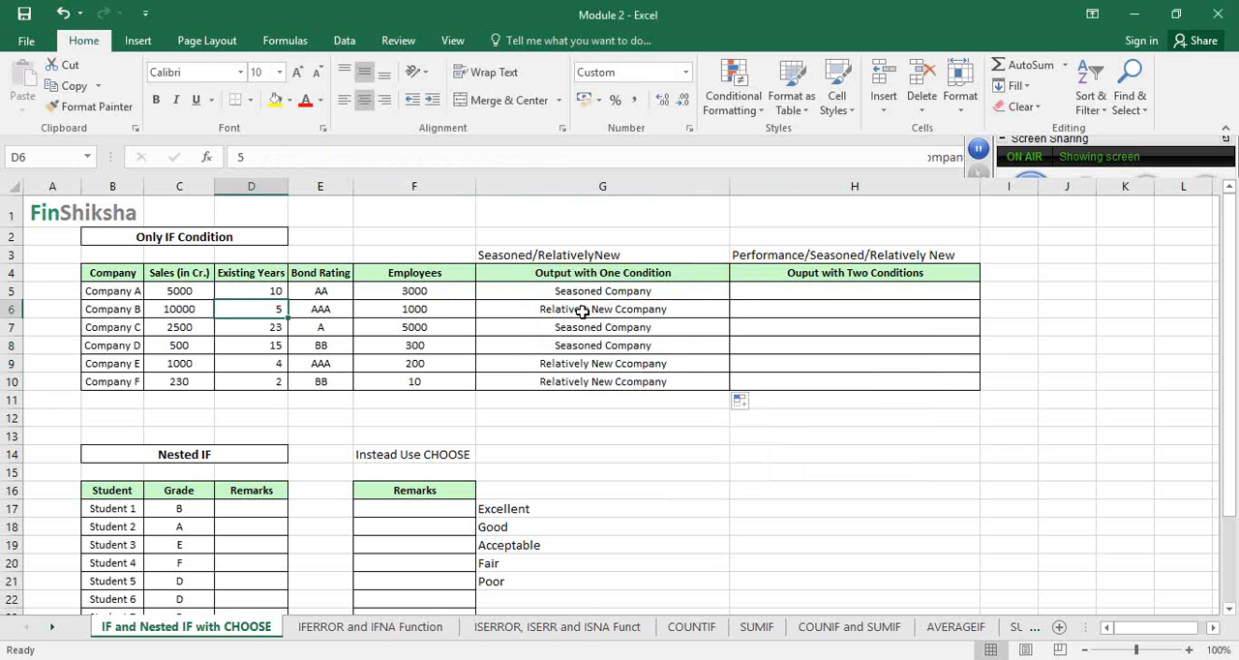
Replace the fixed 5 in the G5 formula's logical test with a reference to cell F2, and commit it
click(600, 292)
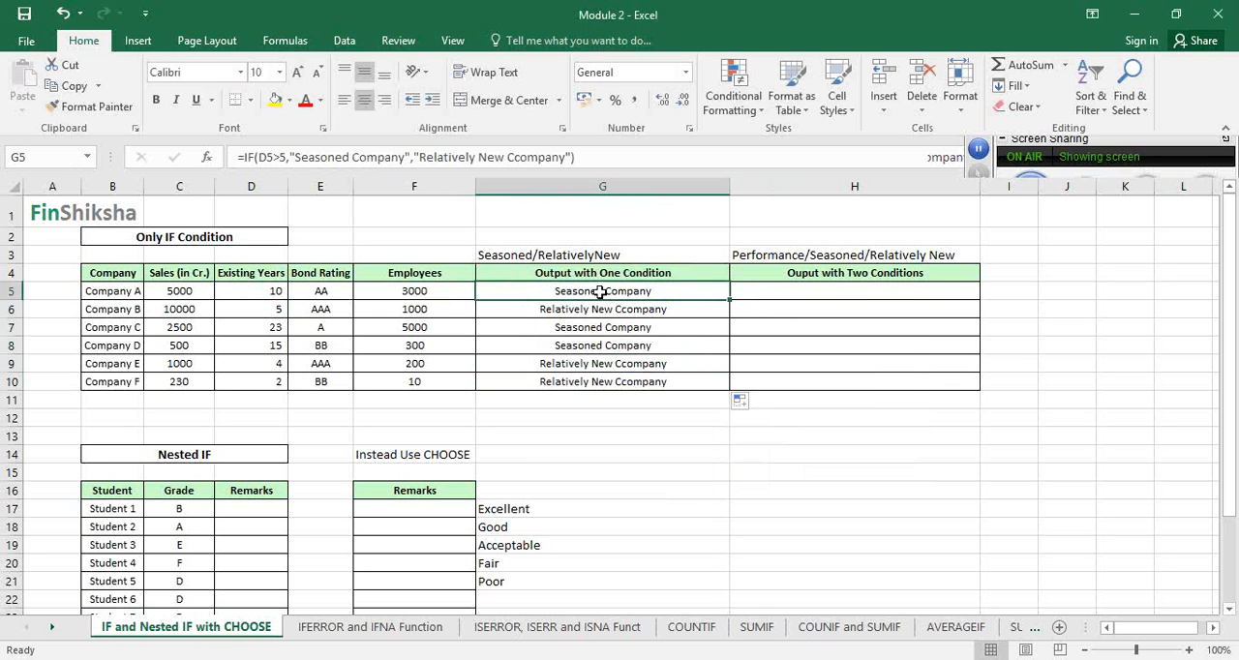
click(291, 159)
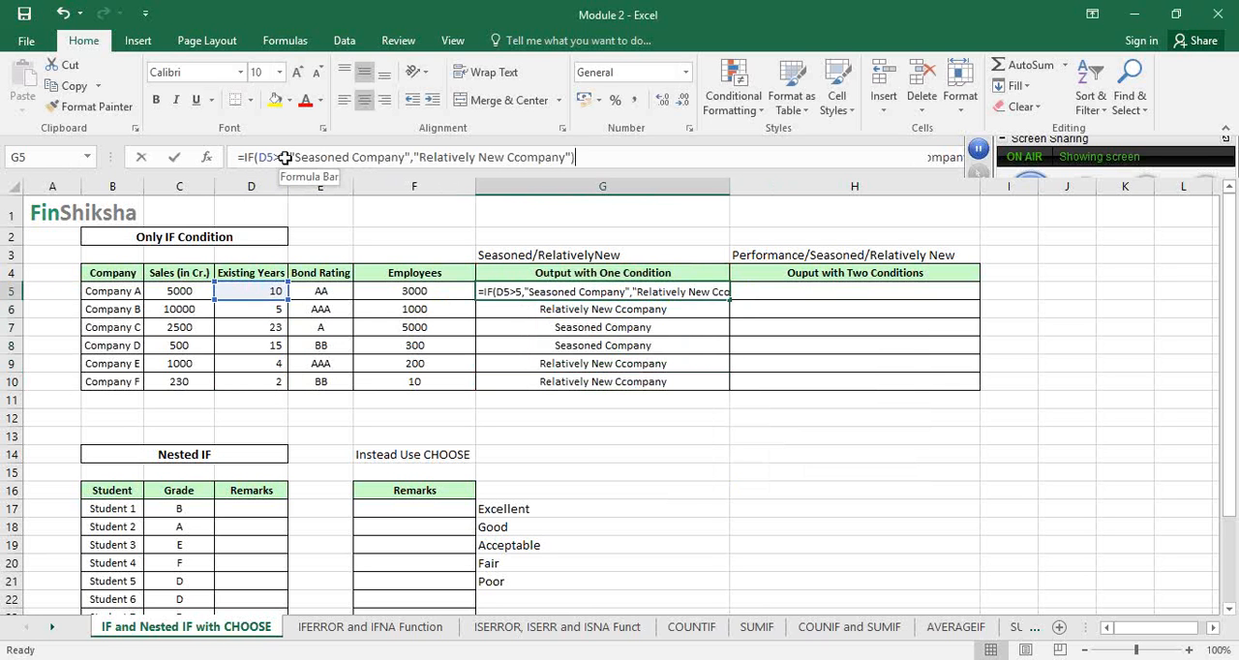
key(BackSpace)
key(BackSpace)
click(414, 237)
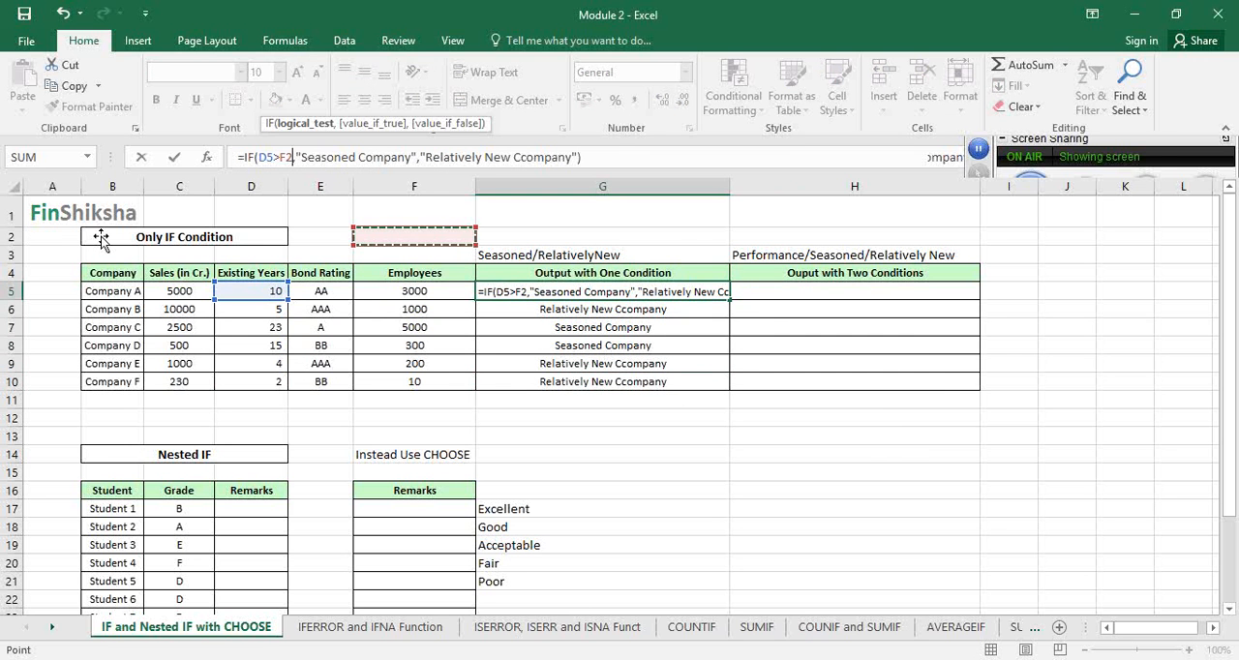
key(ctrl+Return)
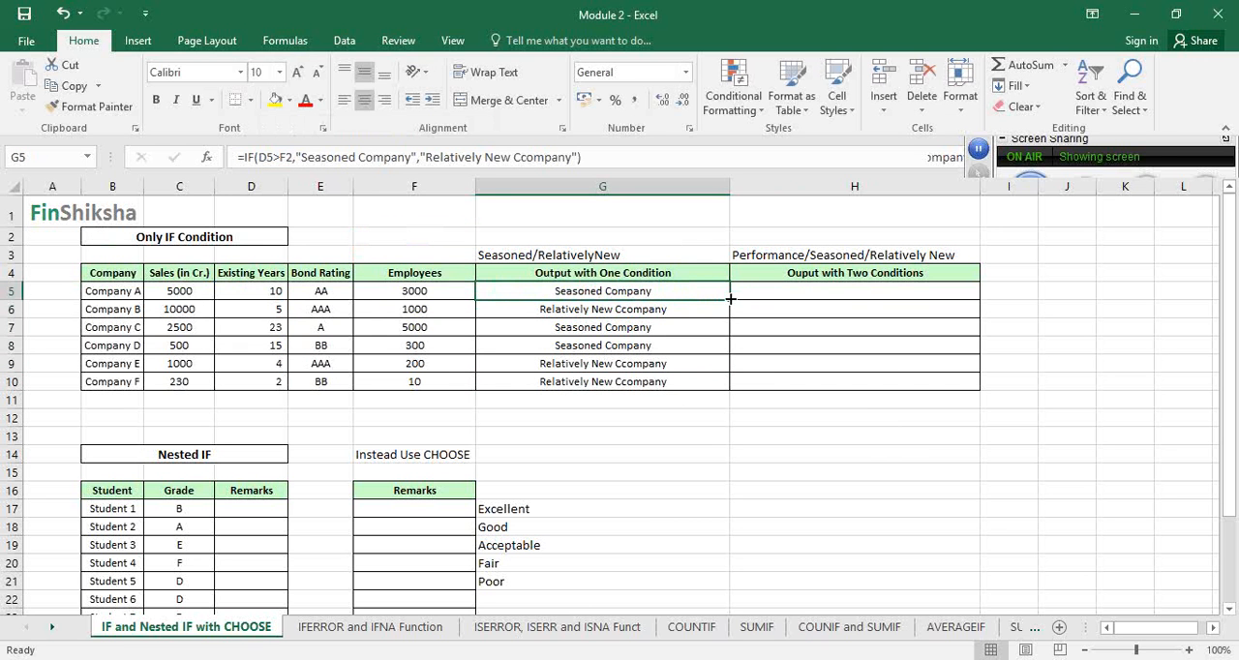
Enter 5 as the threshold in F2, and make the G5 formula's reference to it absolute as $F$2
click(440, 237)
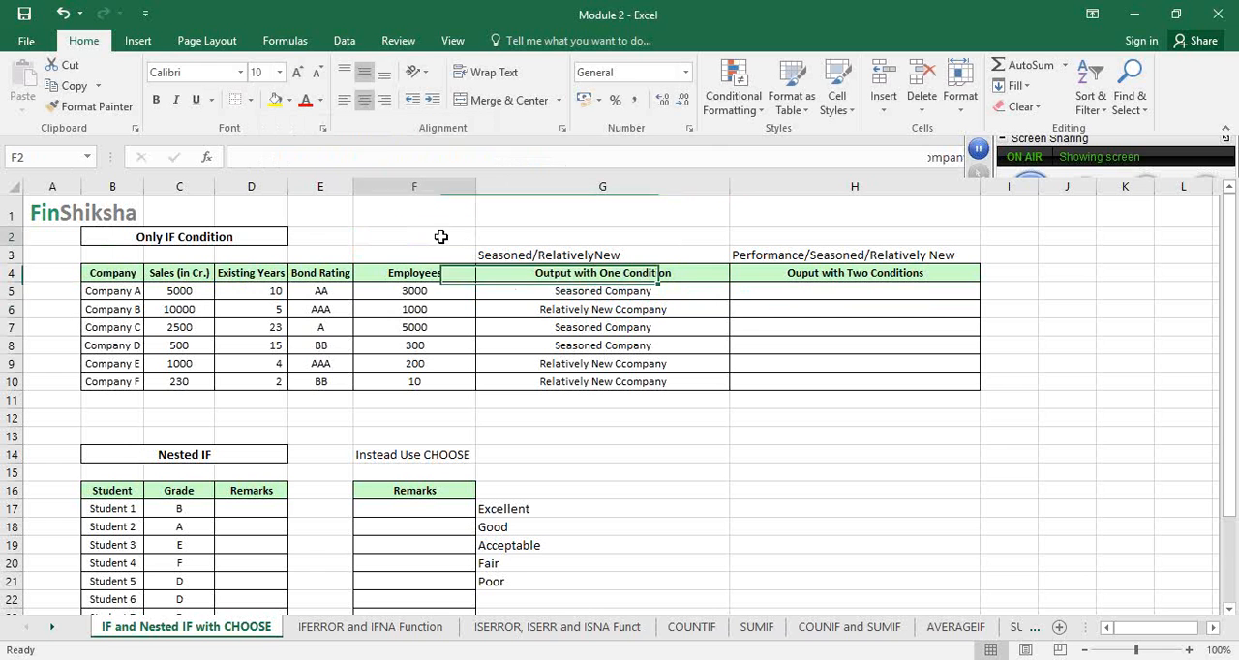
text(5)
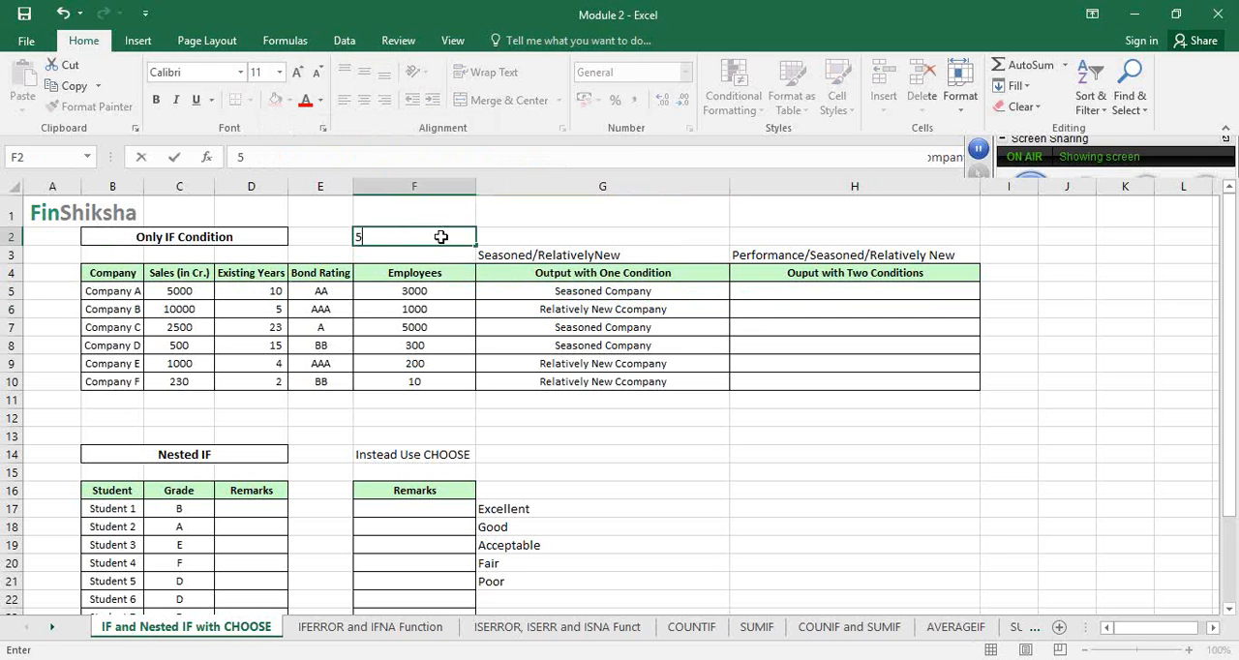
click(563, 296)
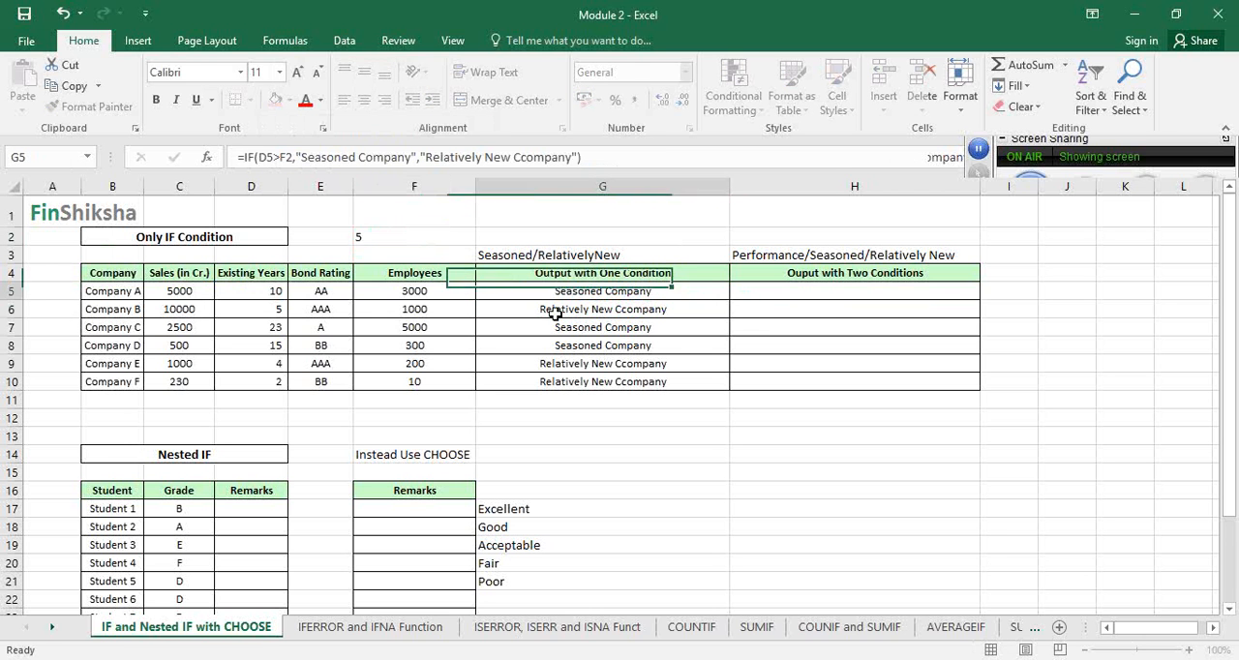
click(286, 161)
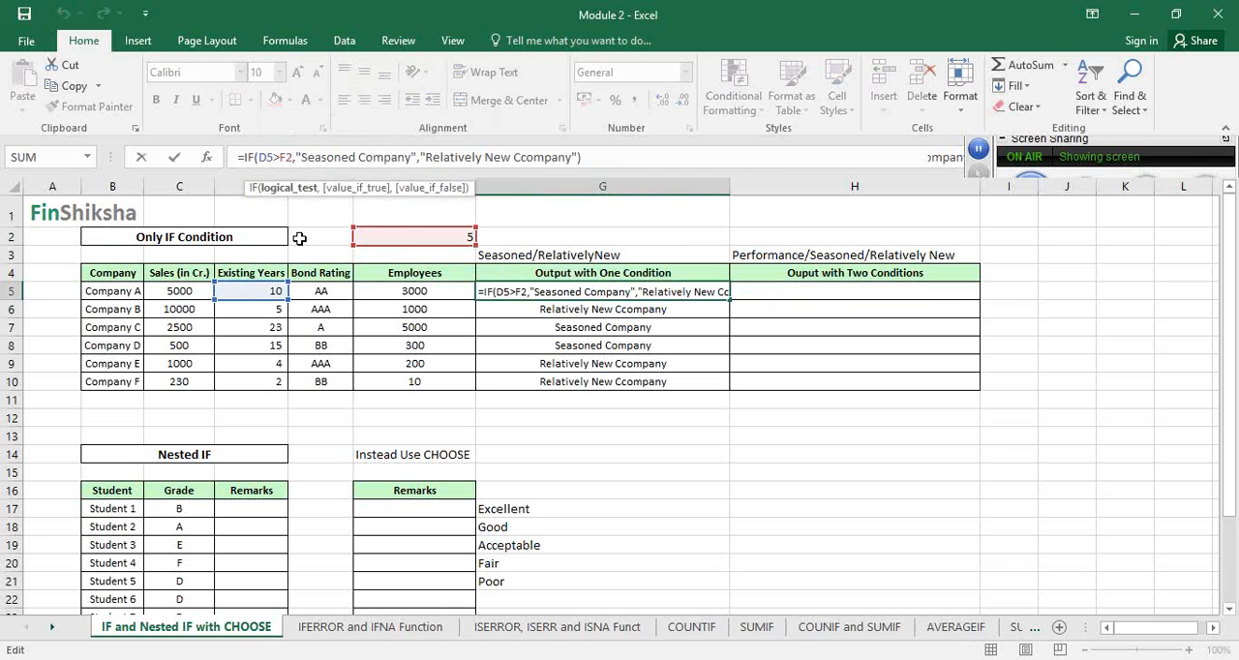
key(F4)
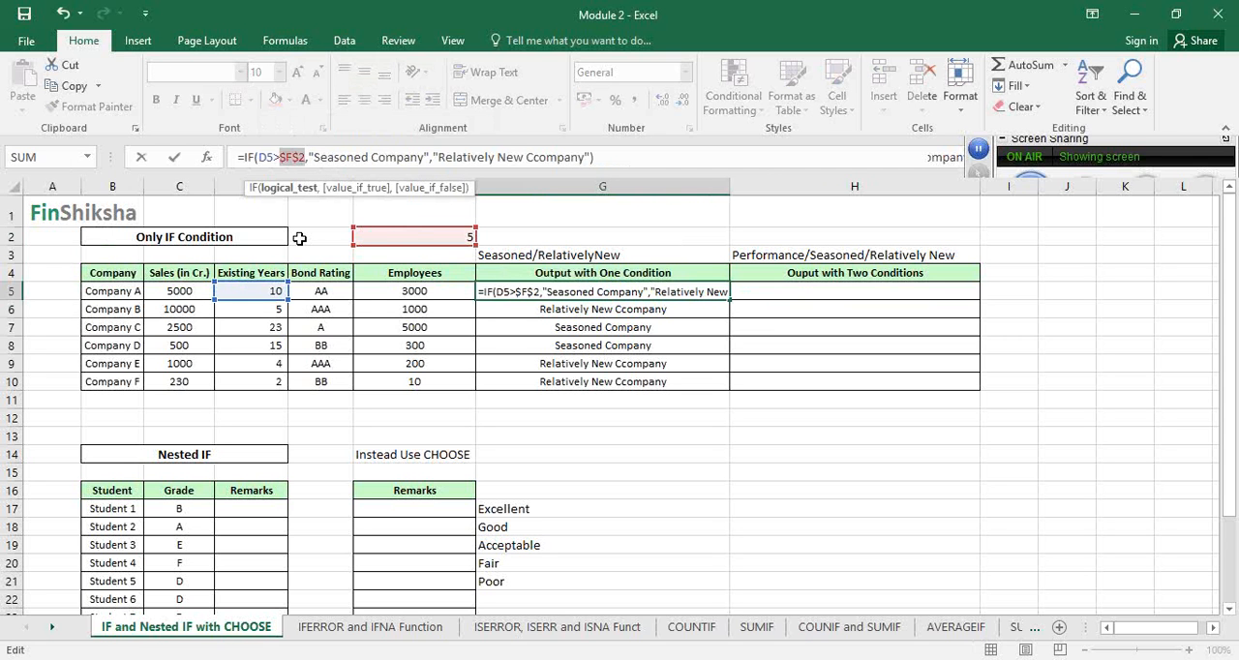
key(Return)
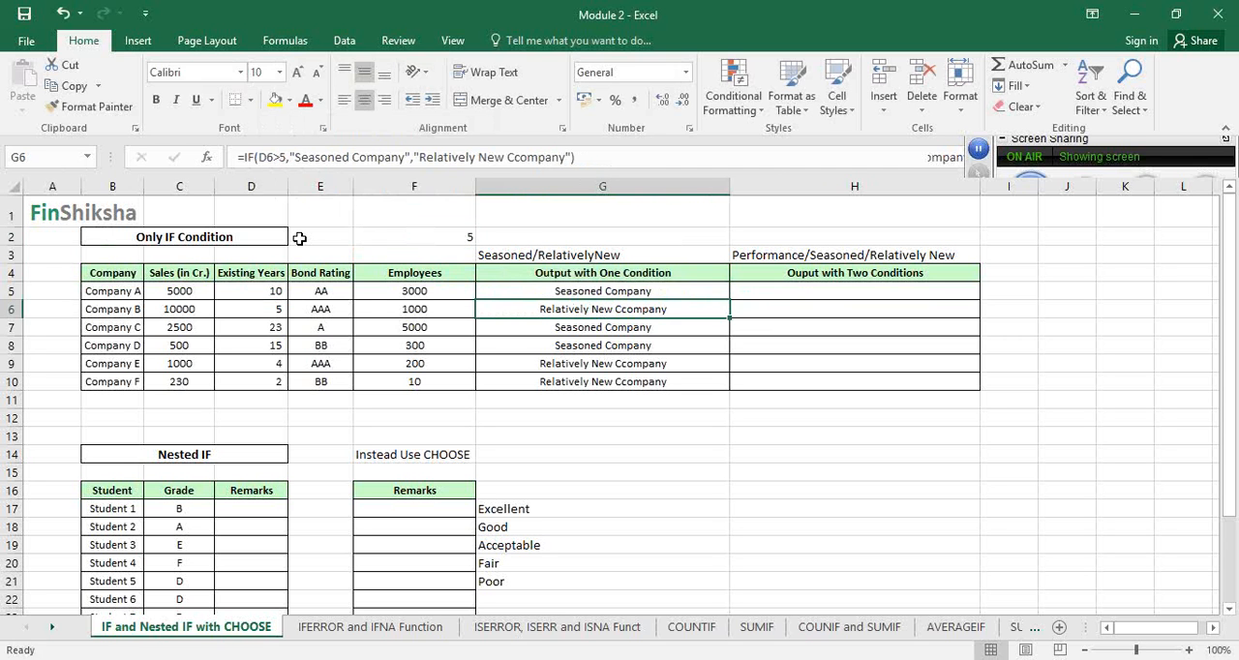
Check the $F$2 reference in the G5 formula and copy the formula down through G10
click(460, 236)
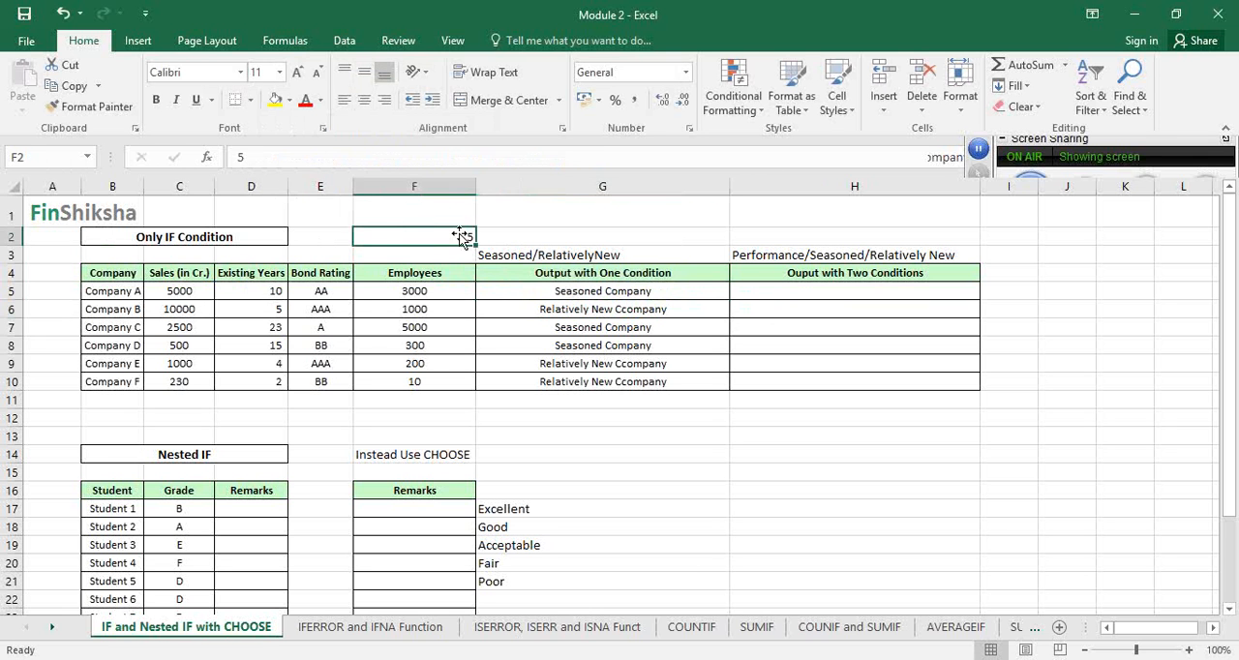
click(630, 291)
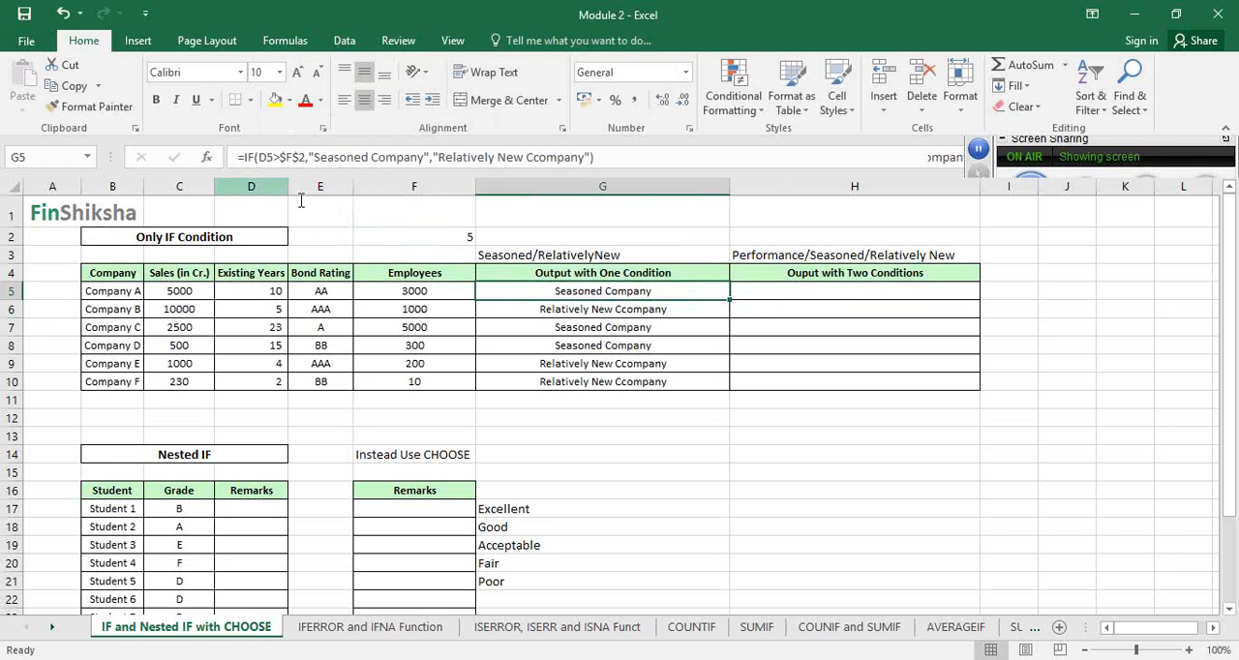
click(296, 157)
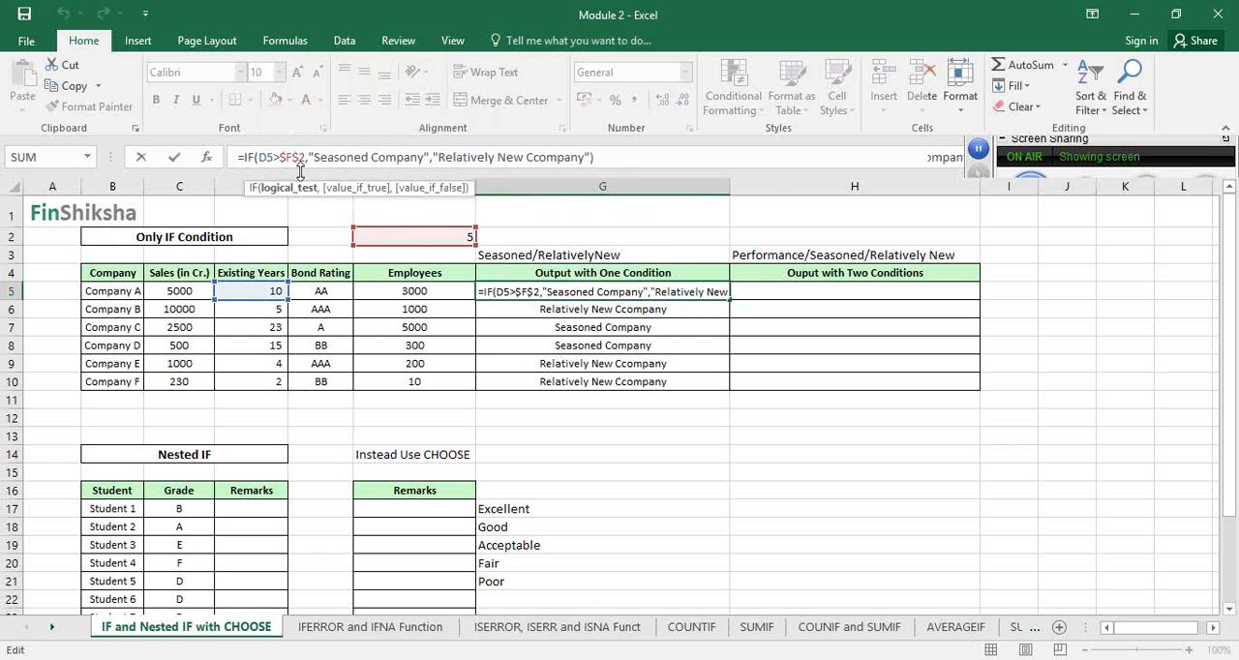
key(Return)
click(678, 294)
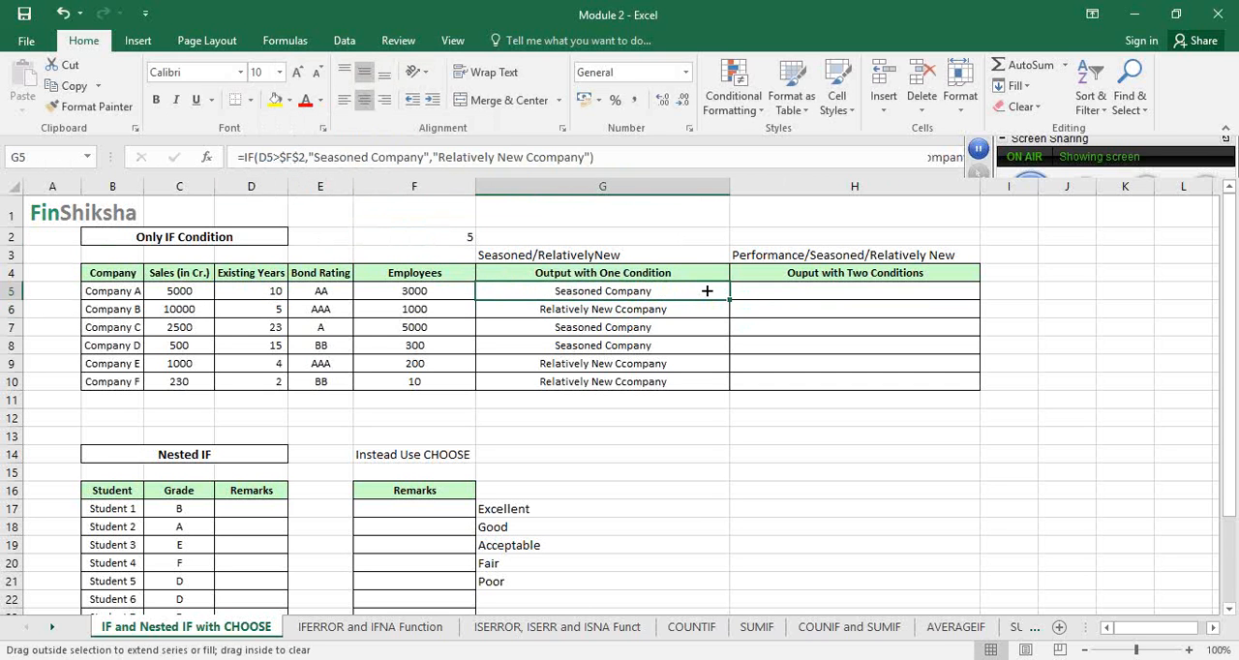
double_click(730, 300)
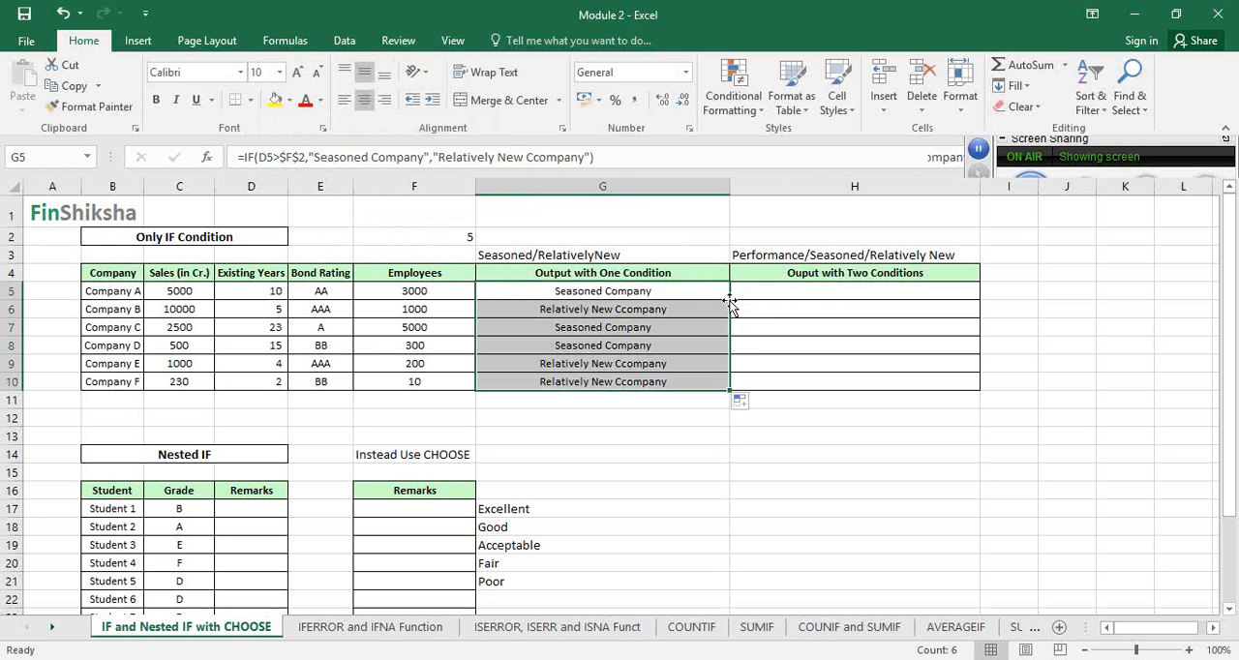
Set the threshold in F2 to 10 and check Company A's output in G5
click(462, 238)
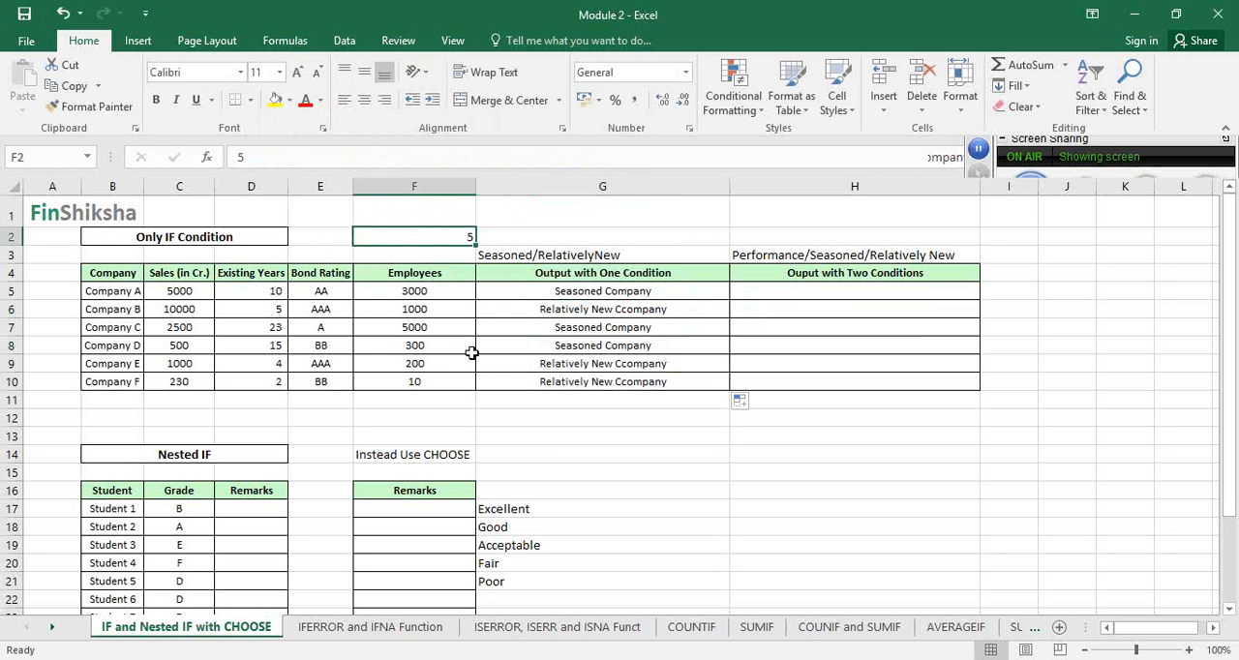
text(1)
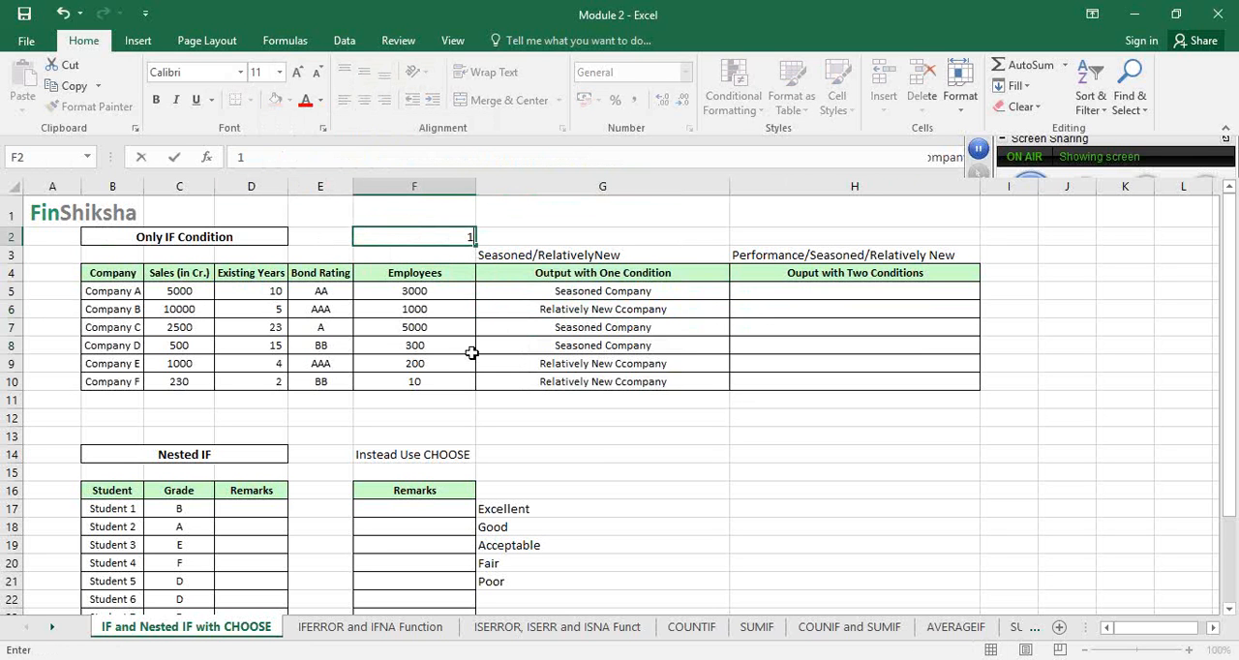
text(0)
key(Return)
click(552, 290)
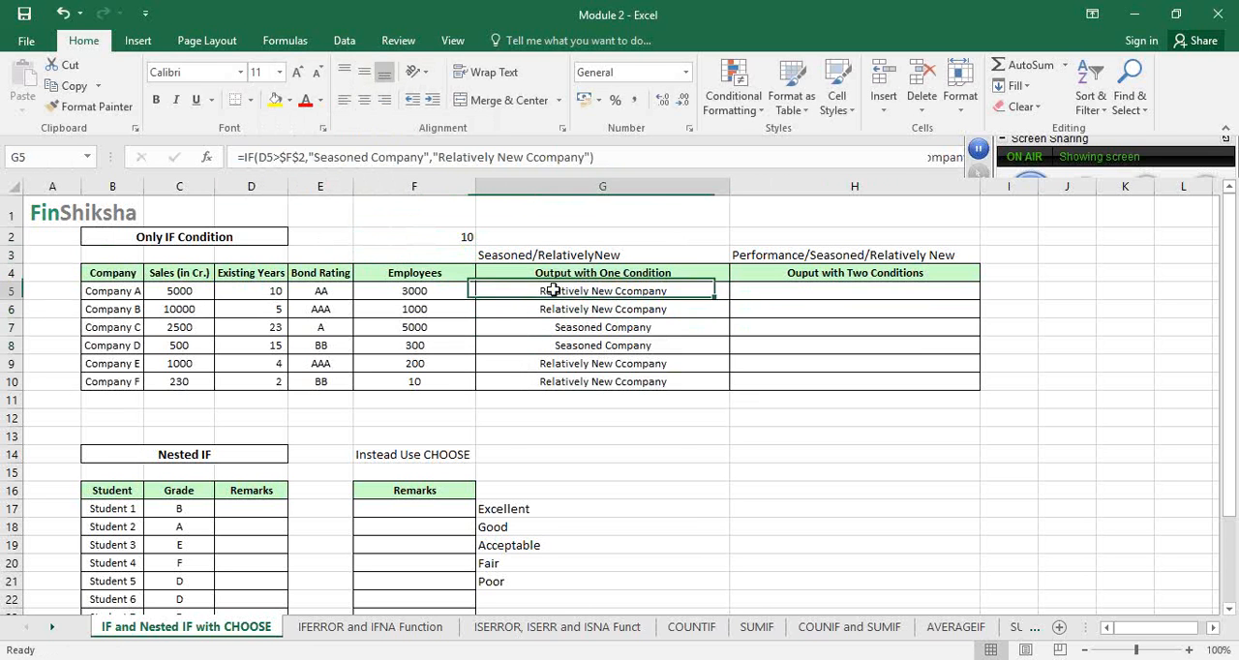
Set the threshold in F2 to 15 and check Company C's output in G7
click(463, 236)
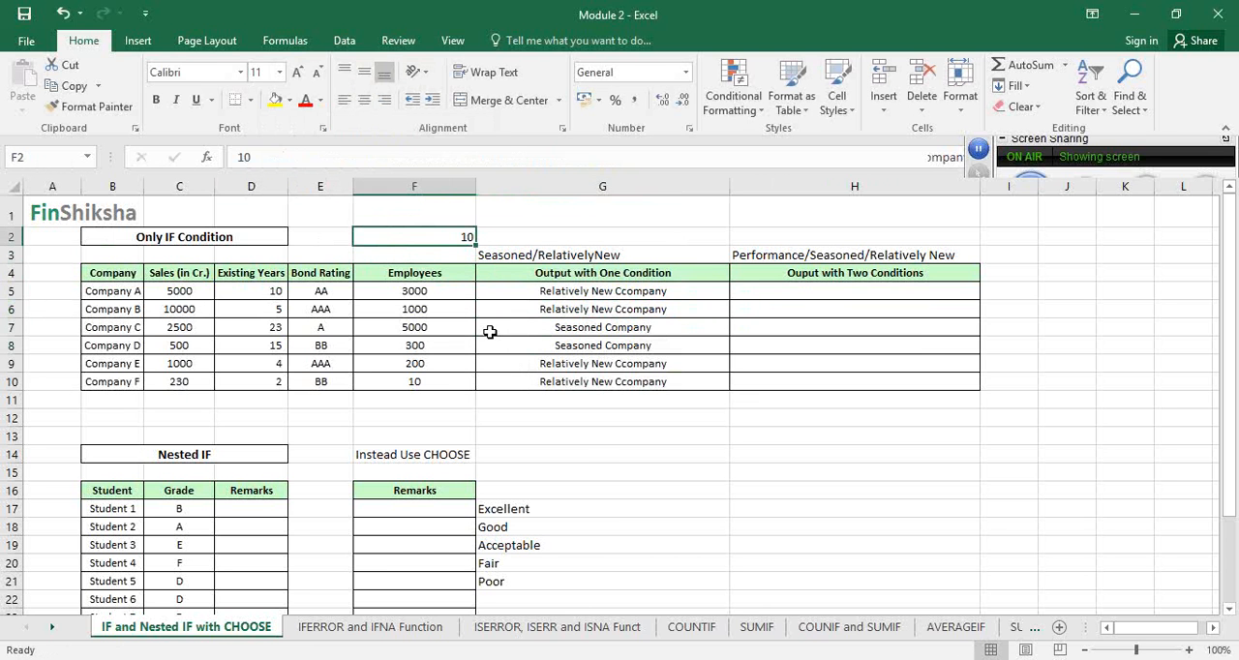
text(15)
key(Return)
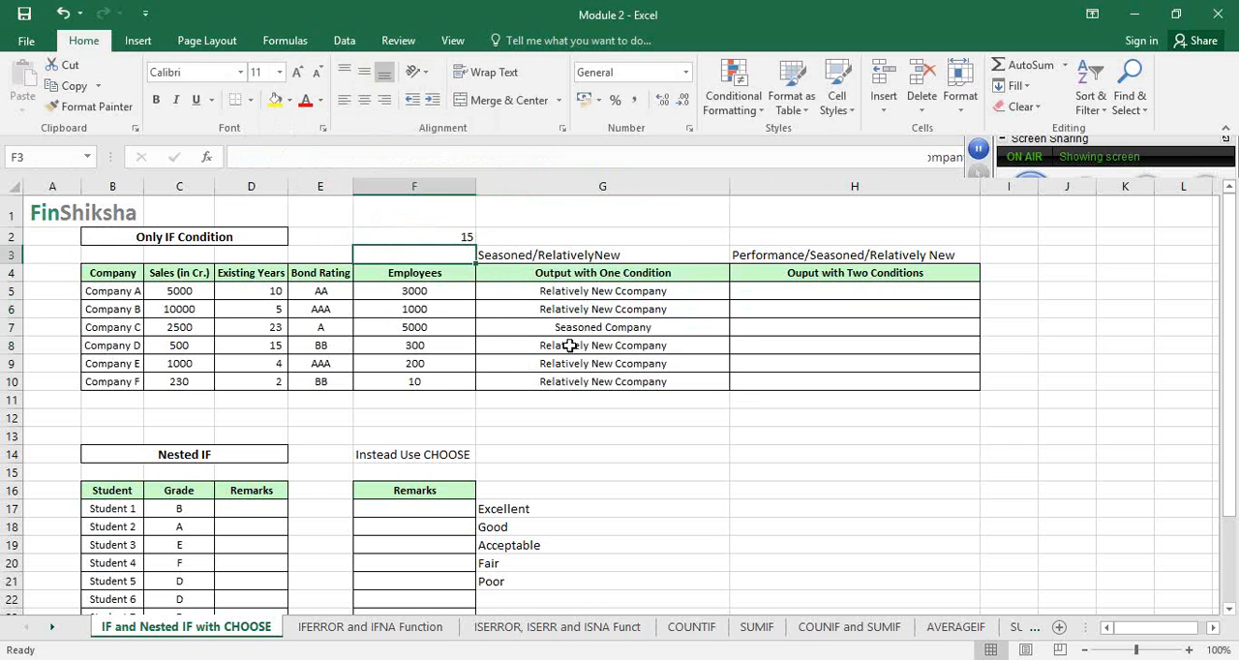
click(578, 329)
click(463, 237)
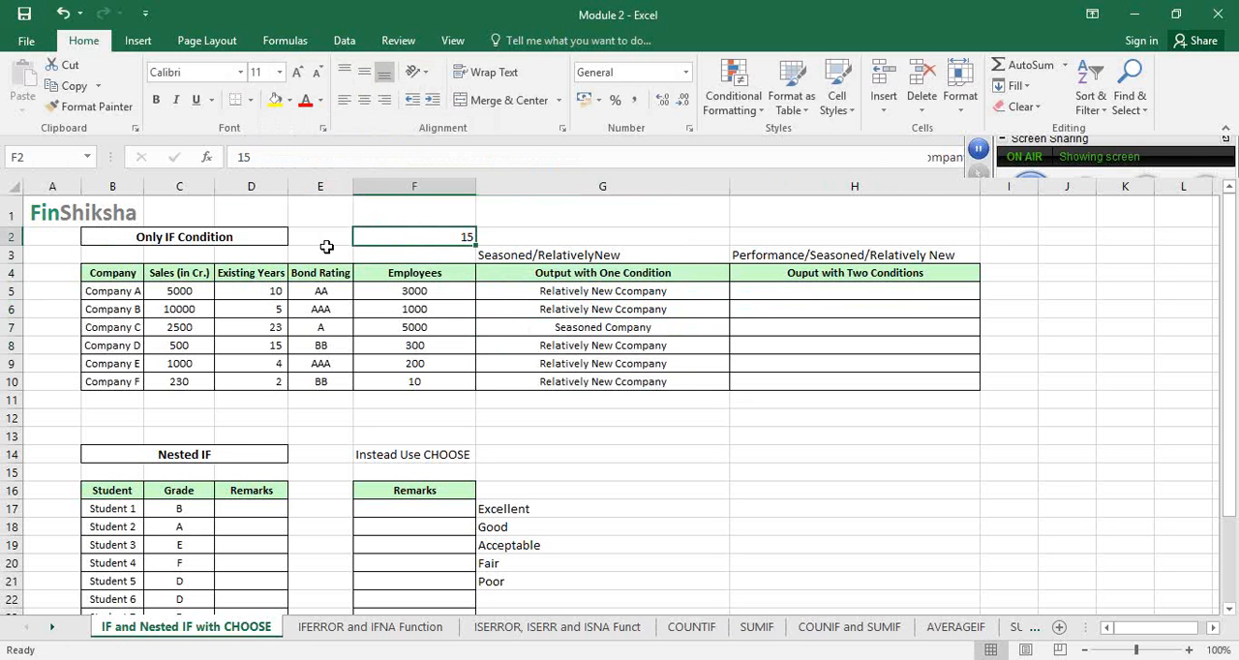
Start an IF formula in H5 that tests whether Company A's existing years in D5 are greater than 5
click(764, 291)
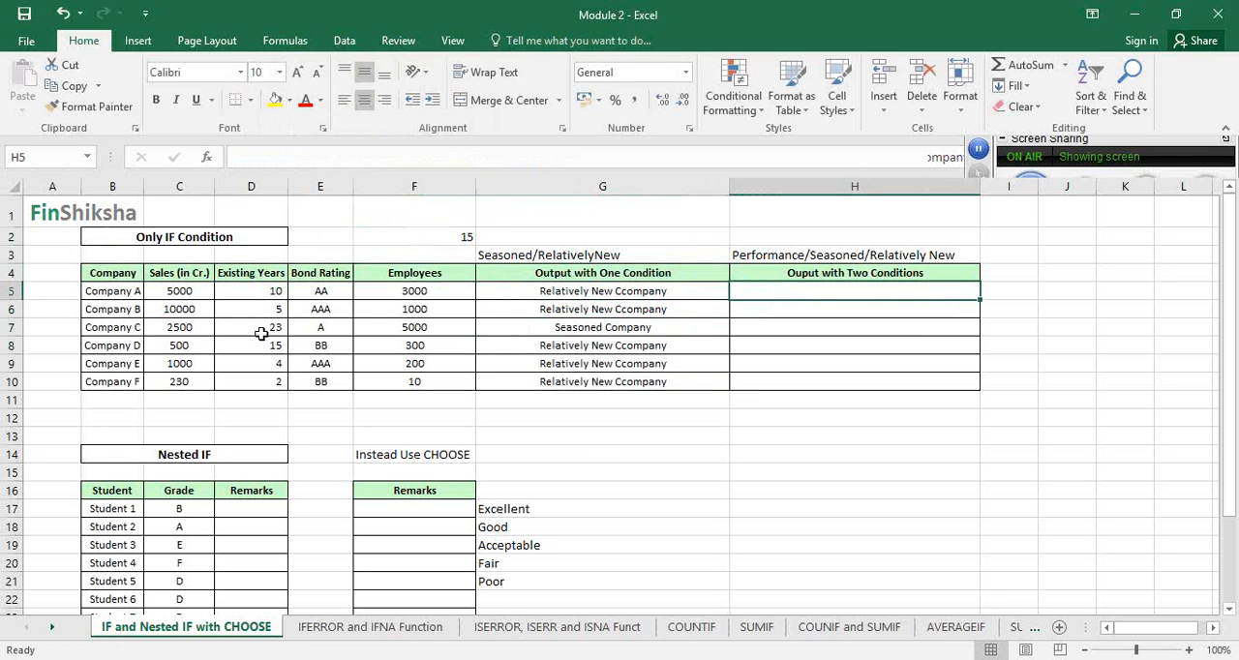
click(274, 292)
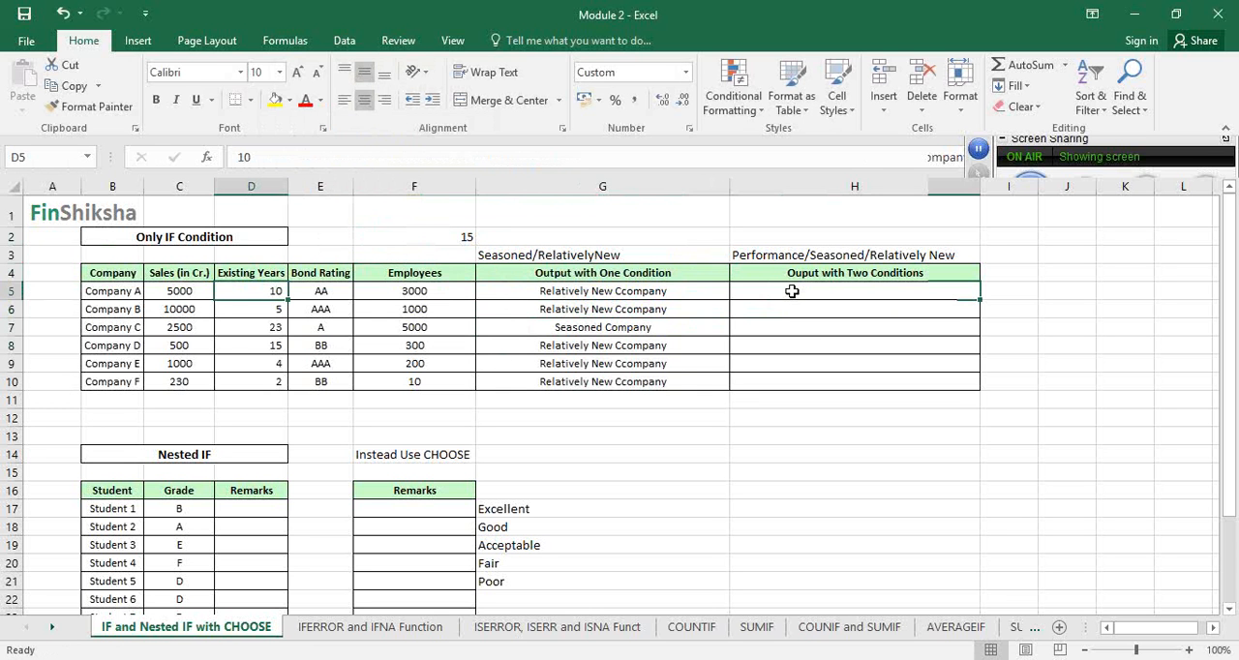
click(791, 292)
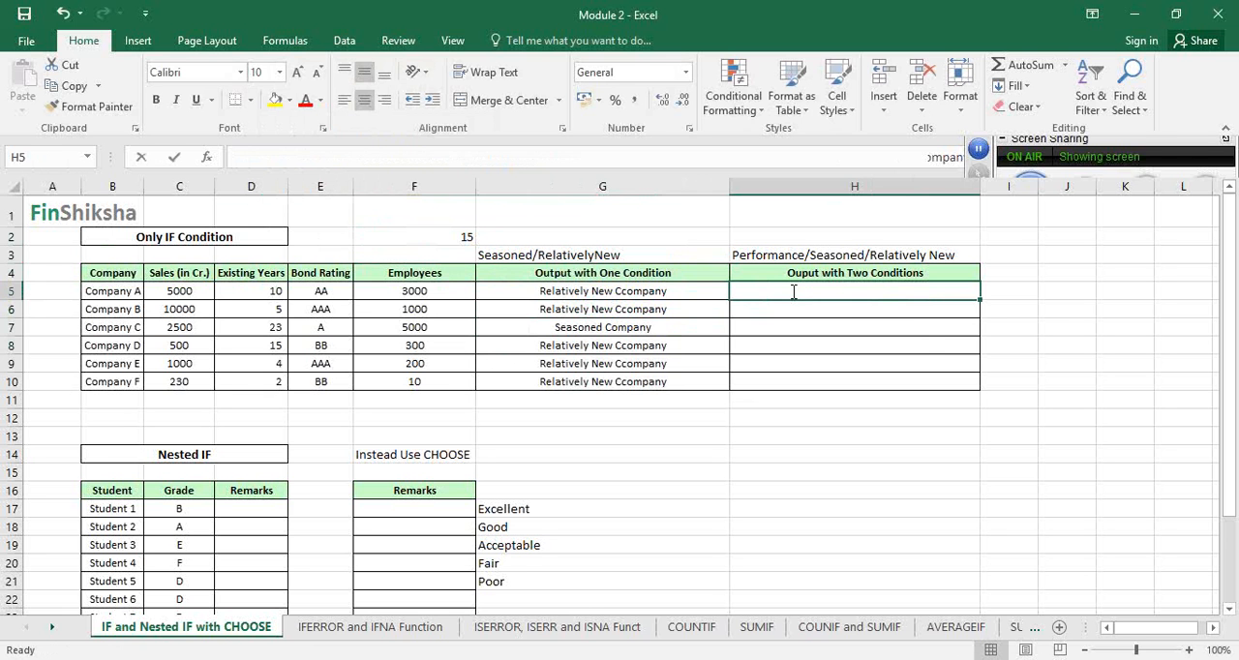
text(=if)
key(Tab)
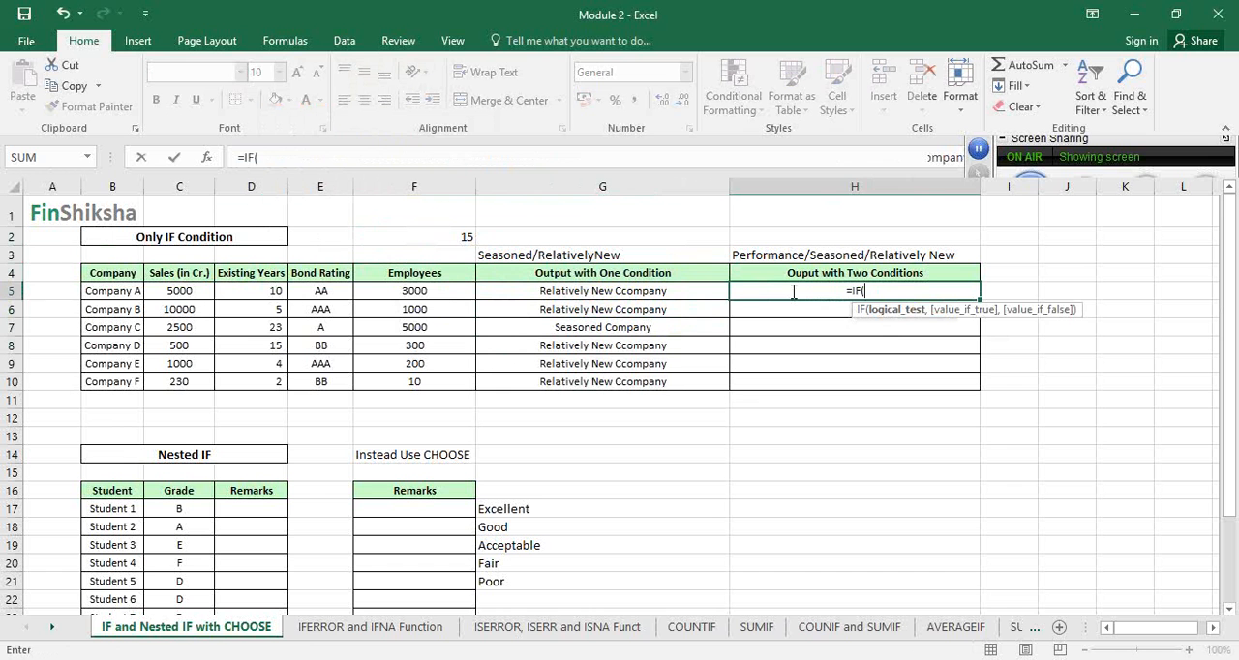
click(274, 292)
text(>)
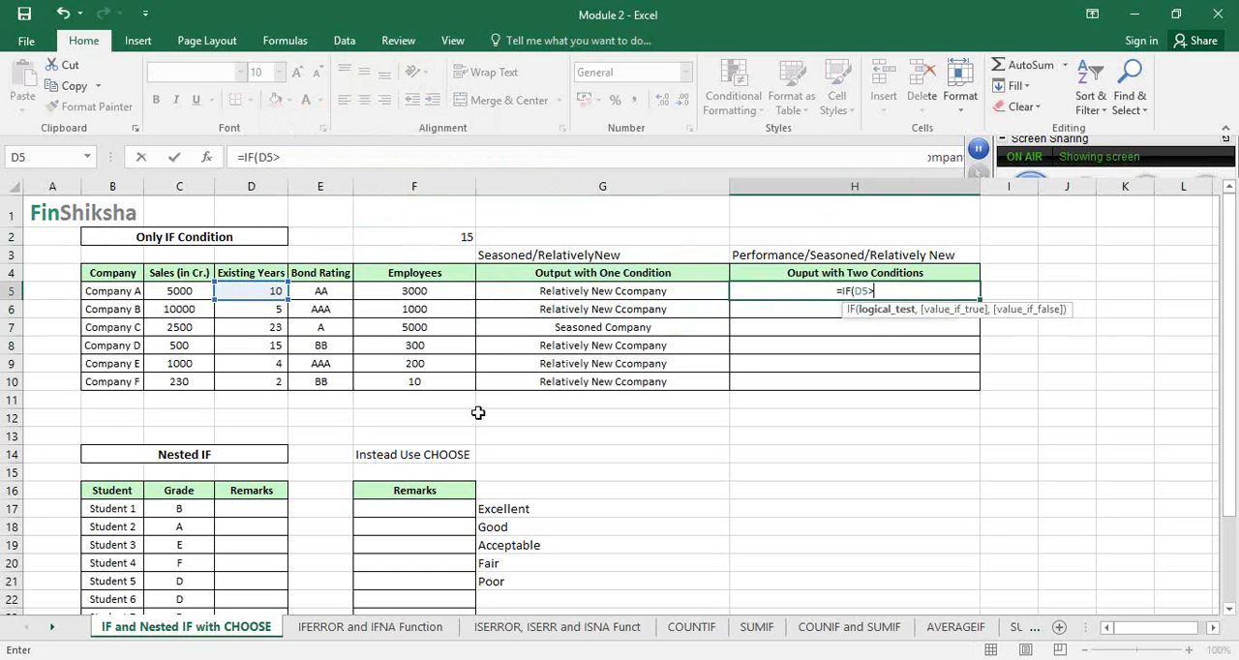
text(5,)
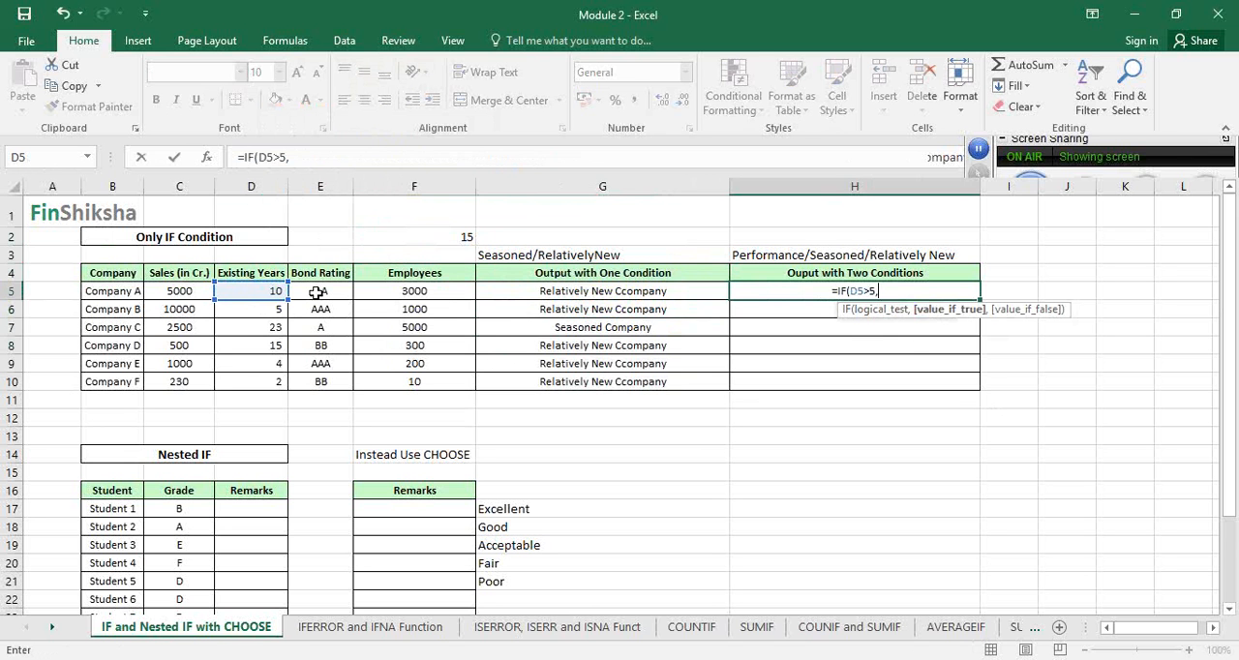
Nest IF(E5="AAA") as the value if true in the H5 formula, testing the bond rating, and continue to the value if false
text(if)
key(Tab)
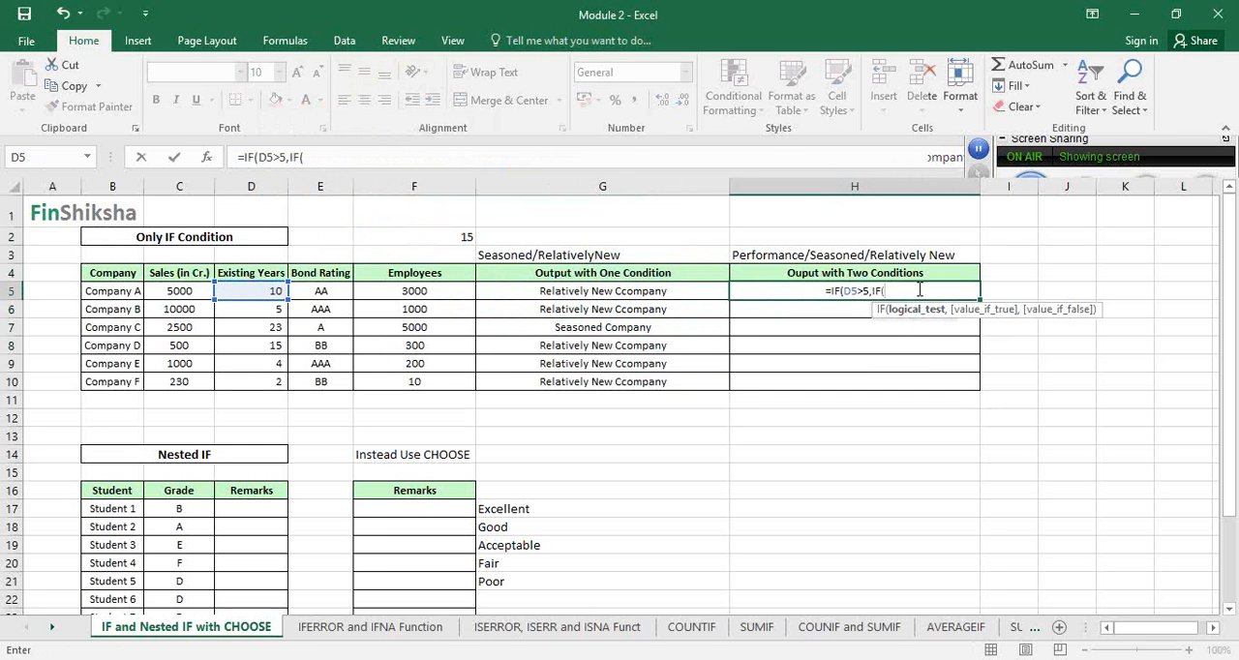
click(323, 291)
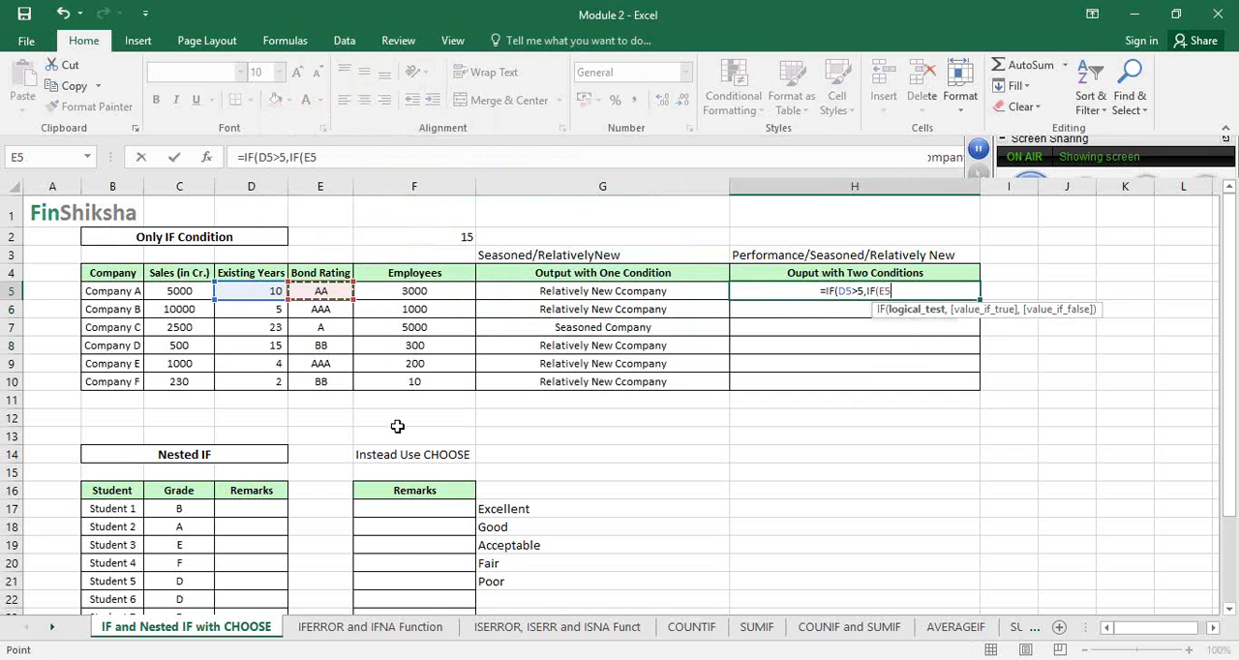
text(+)
key(BackSpace)
text(=)
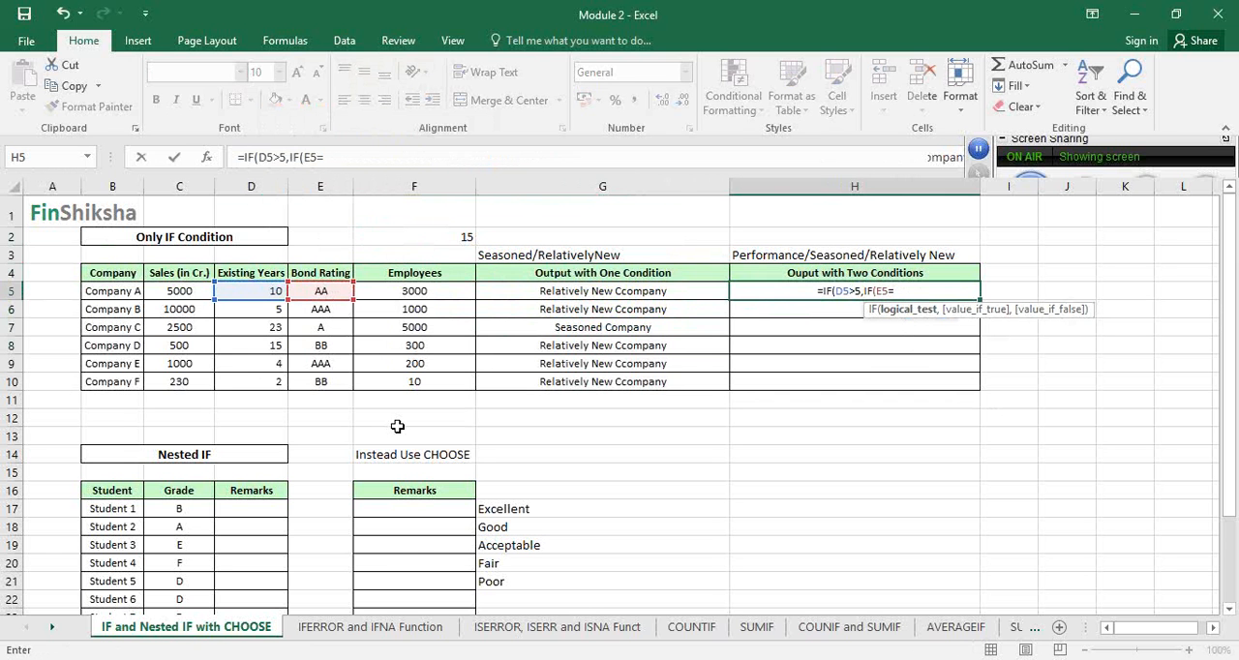
text("AAA)
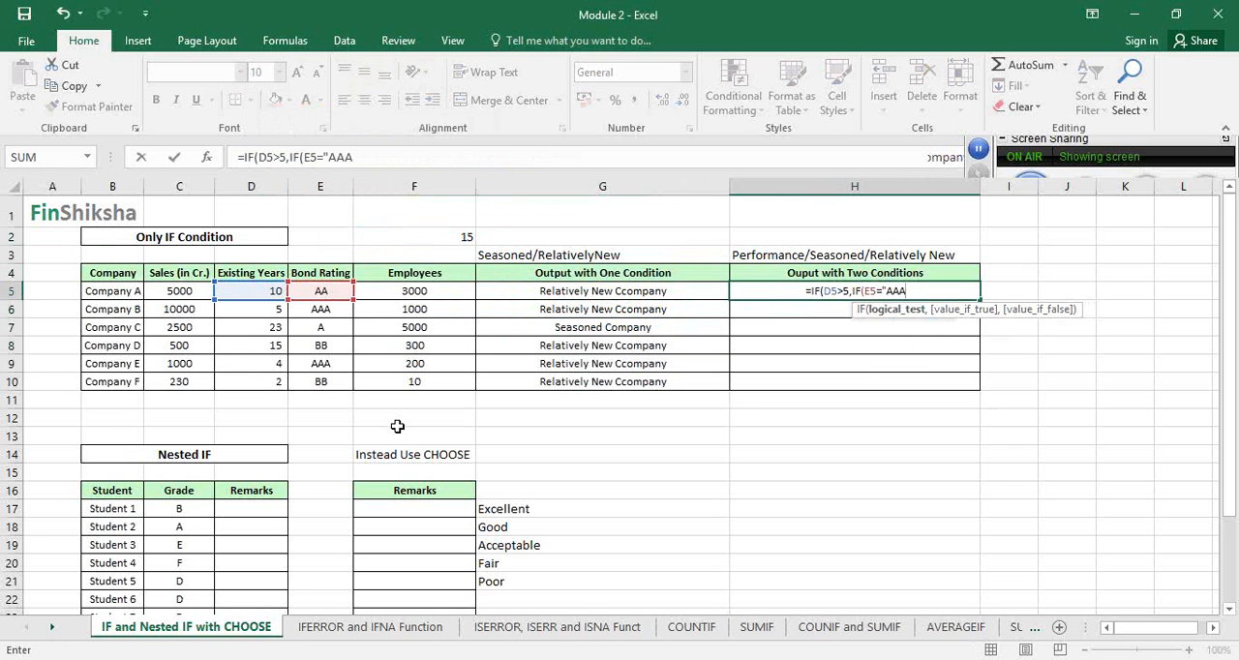
text("))
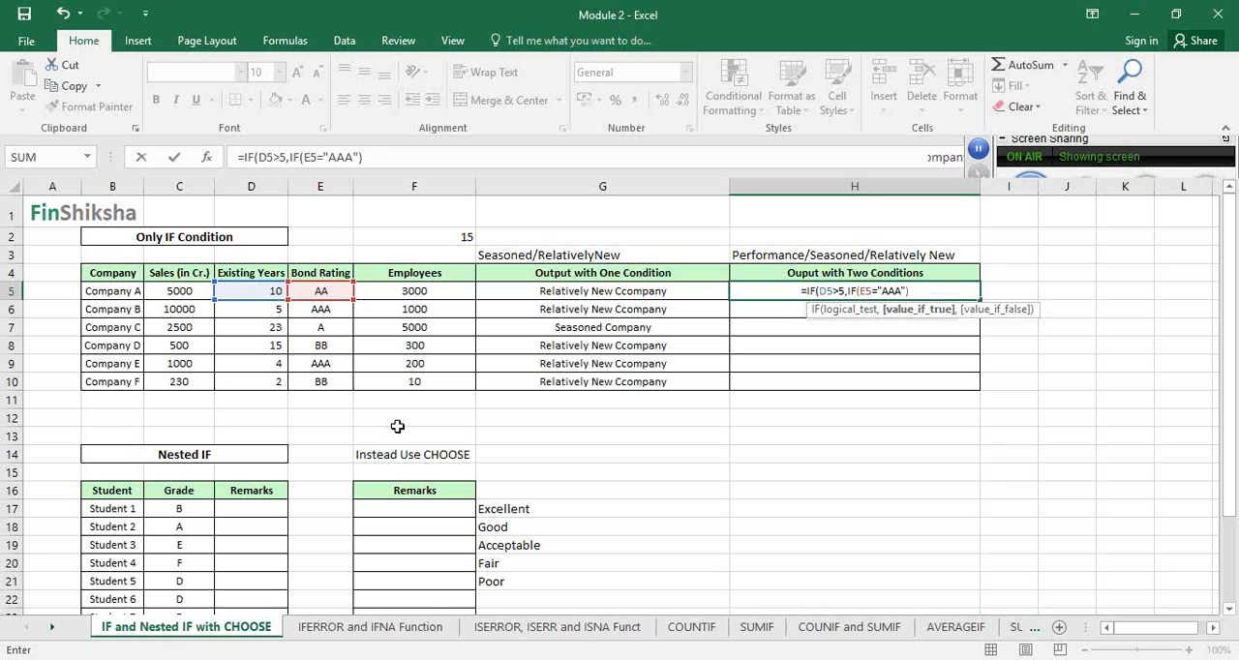
text(,)
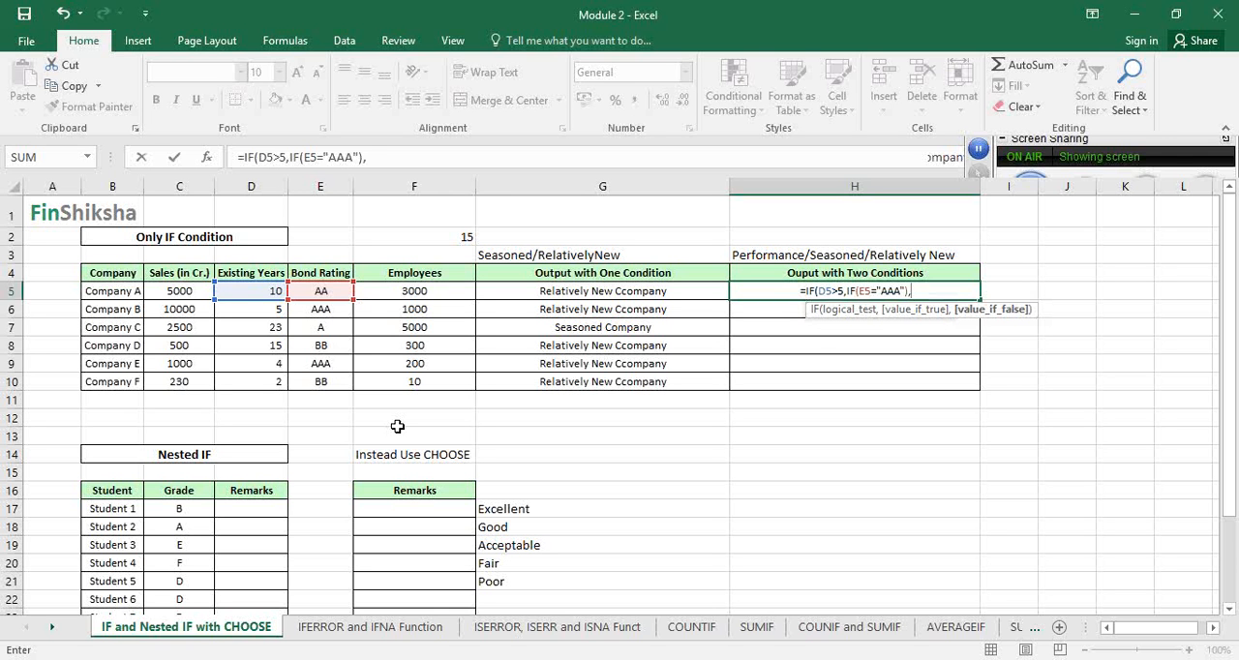
text("Excellent)
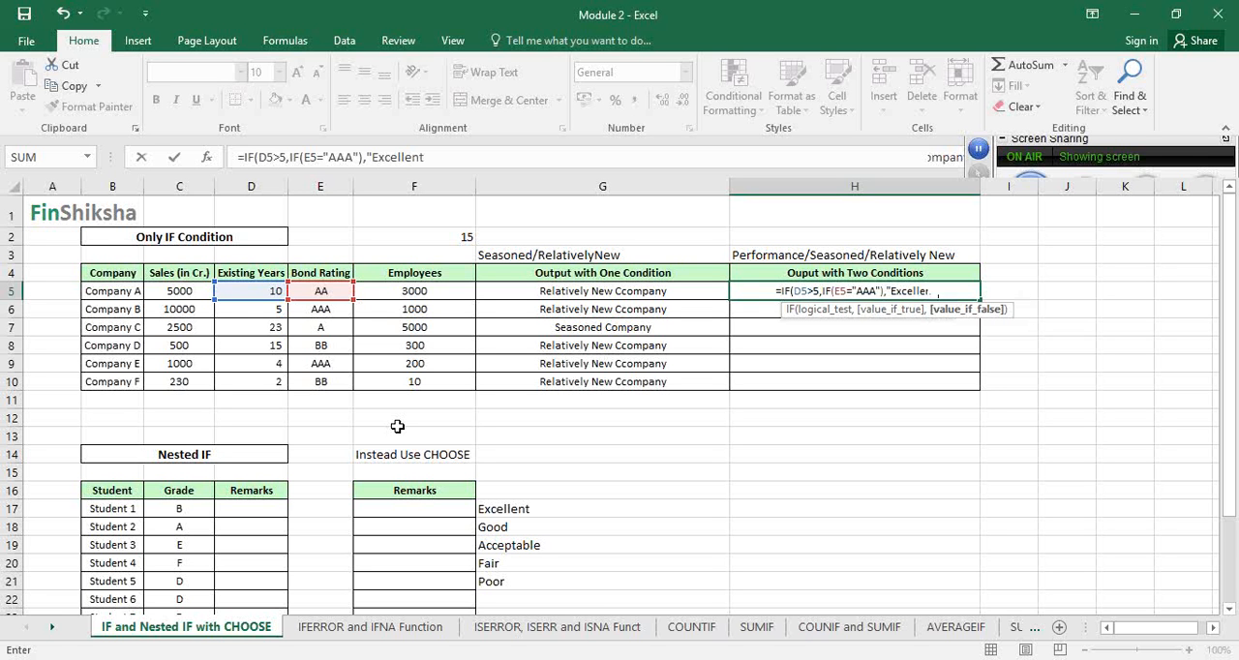
text(",)
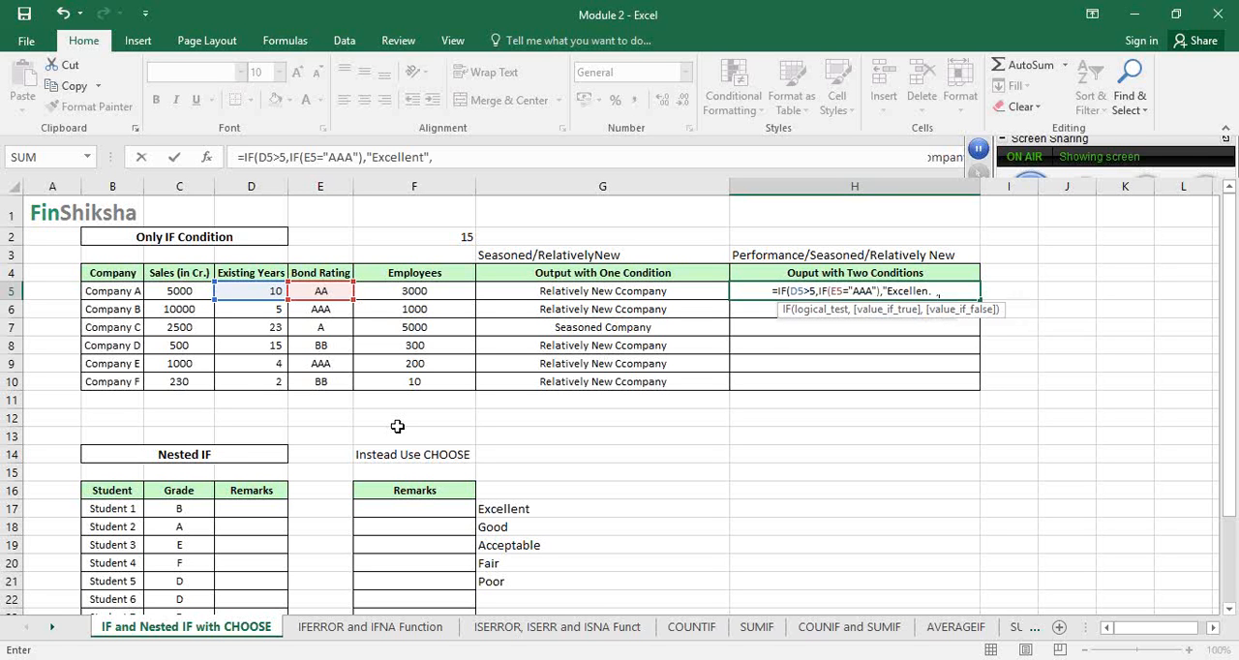
text(")
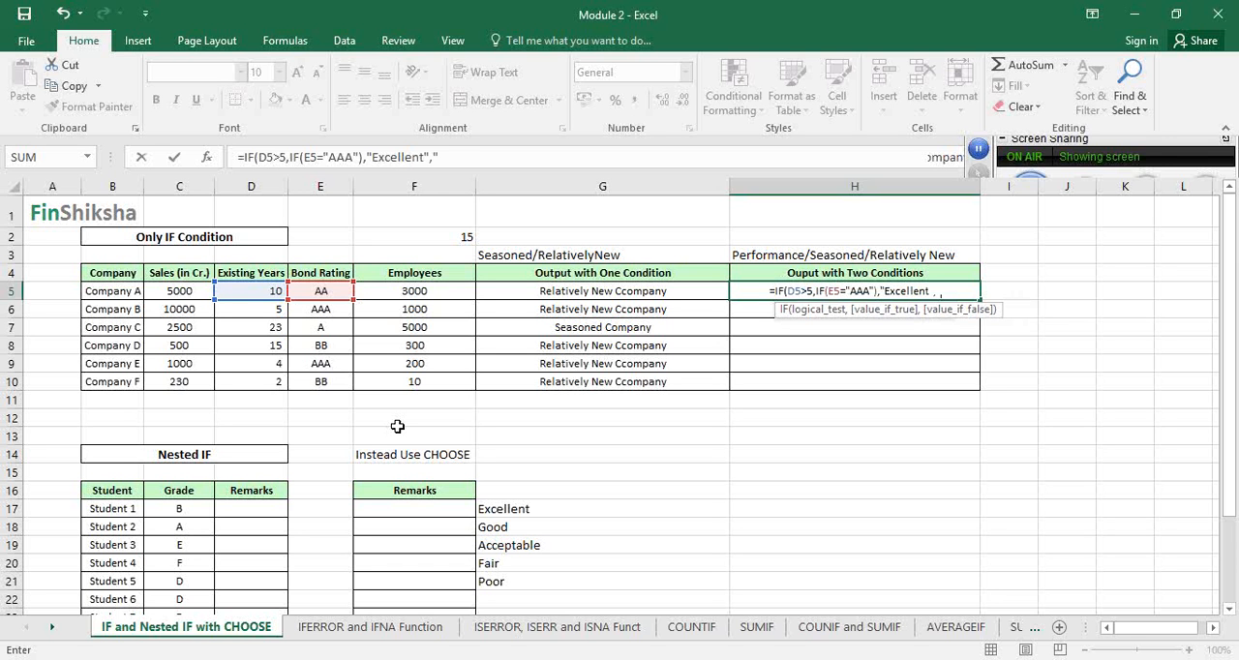
text(Medioc)
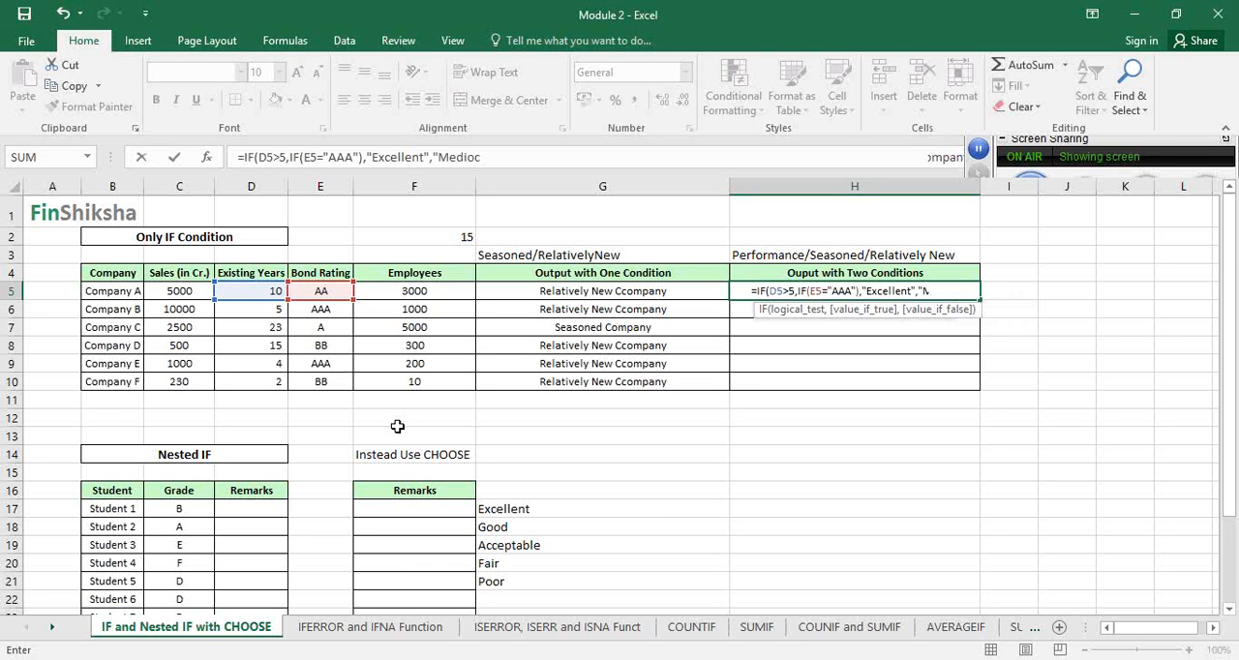
text(re")
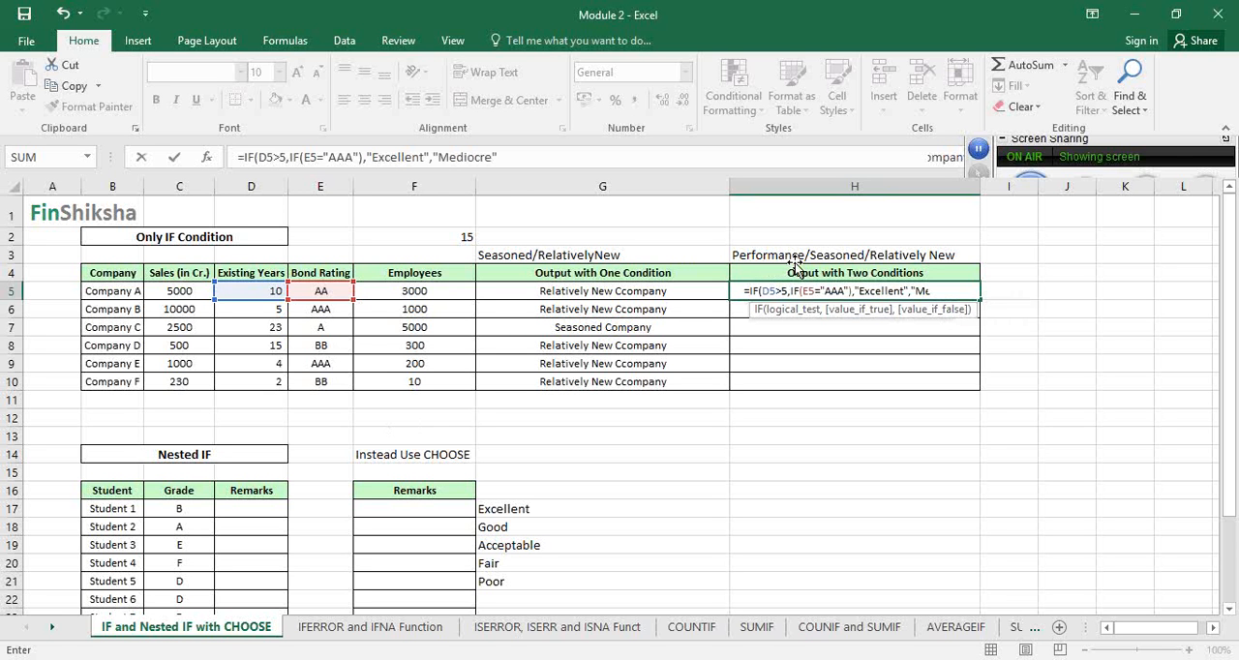
Move the nested IF's closing parenthesis in H5 from after "AAA" to after "Mediocre"
click(853, 291)
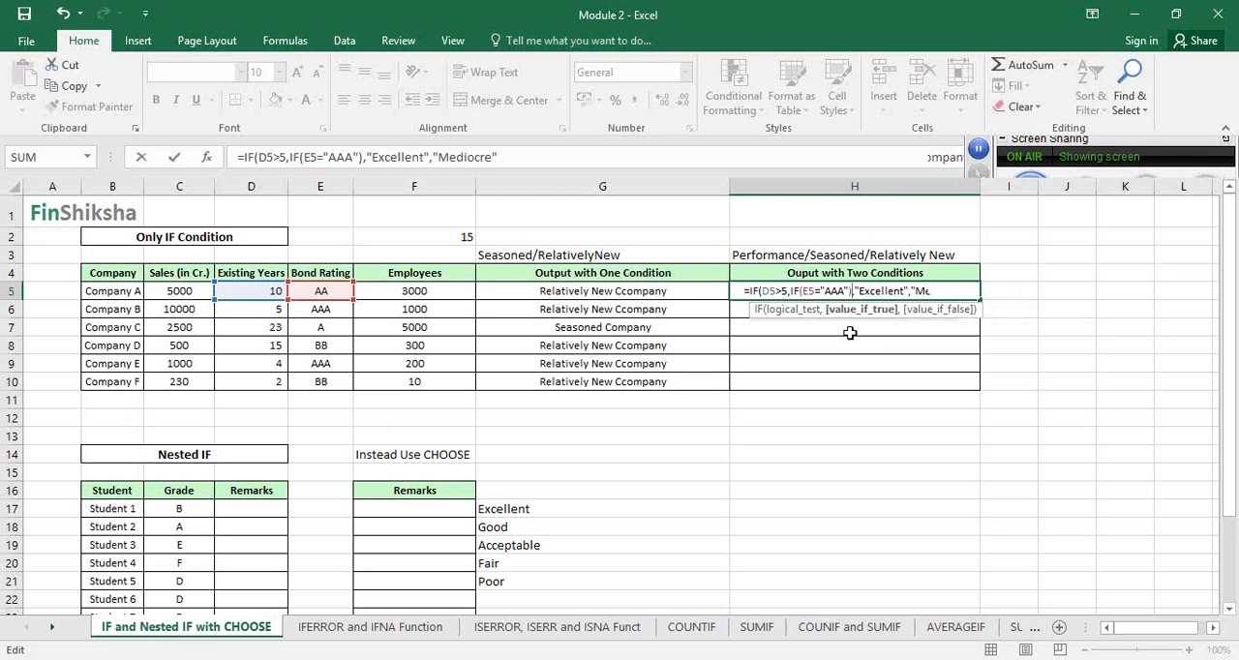
key(BackSpace)
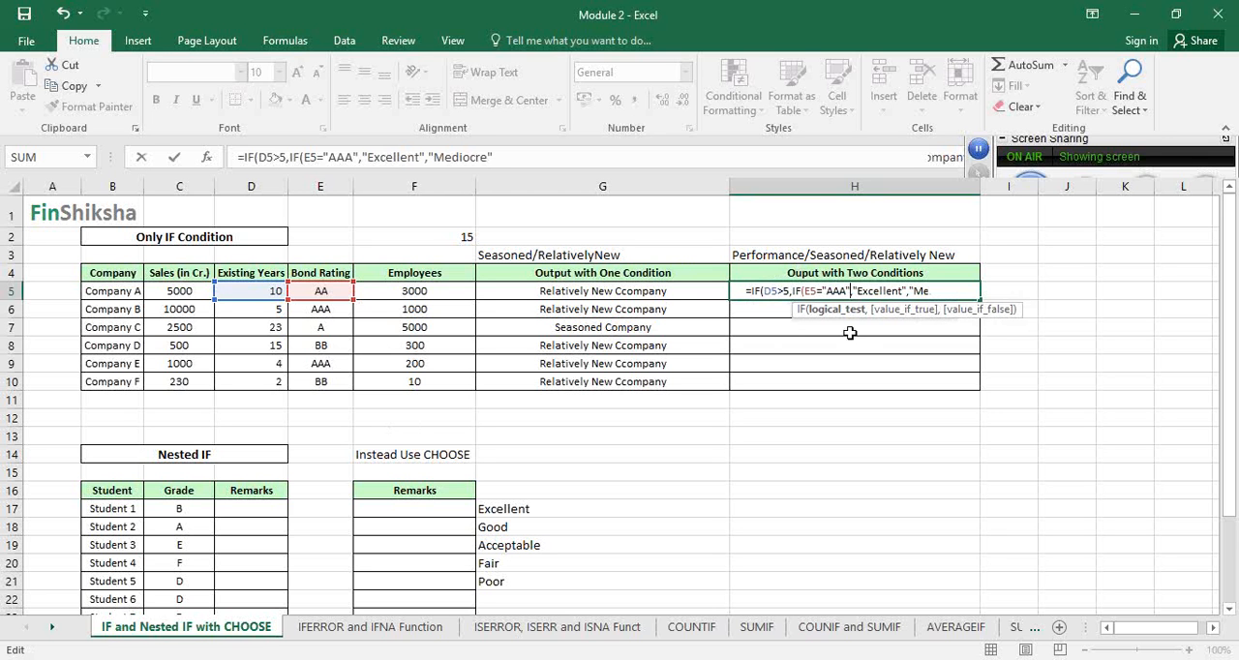
click(970, 290)
text())
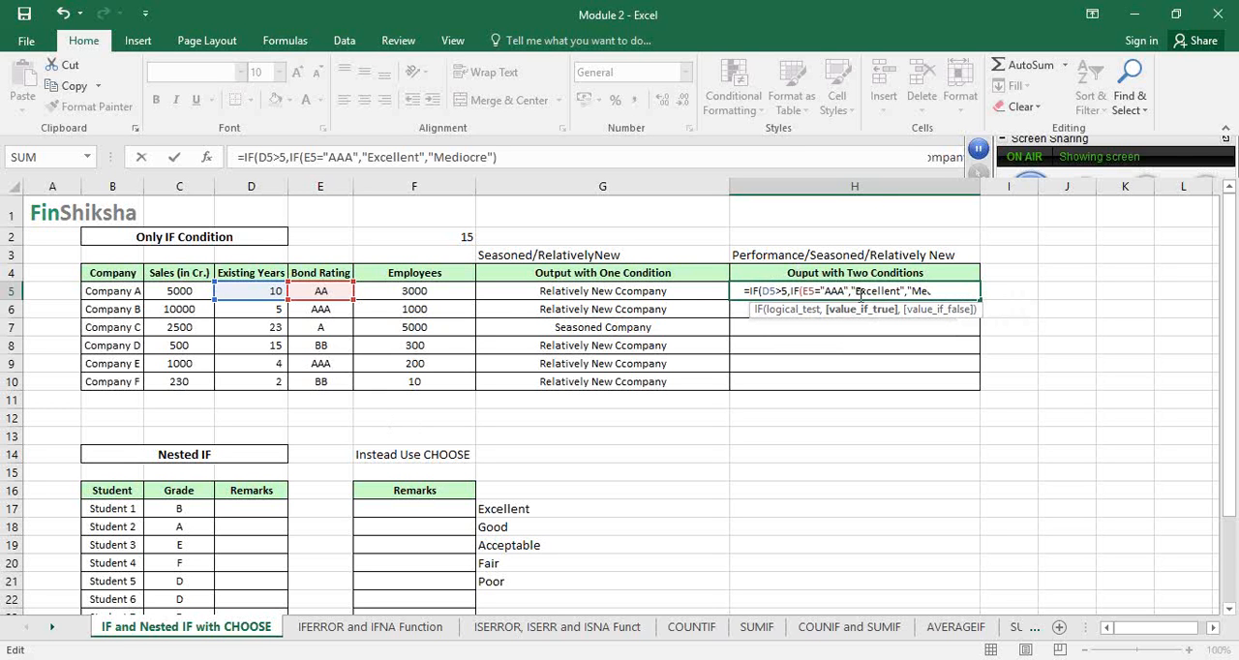
Review the arguments of the H5 formula and complete it with "Mediocre" as the outer IF's value if false
click(766, 291)
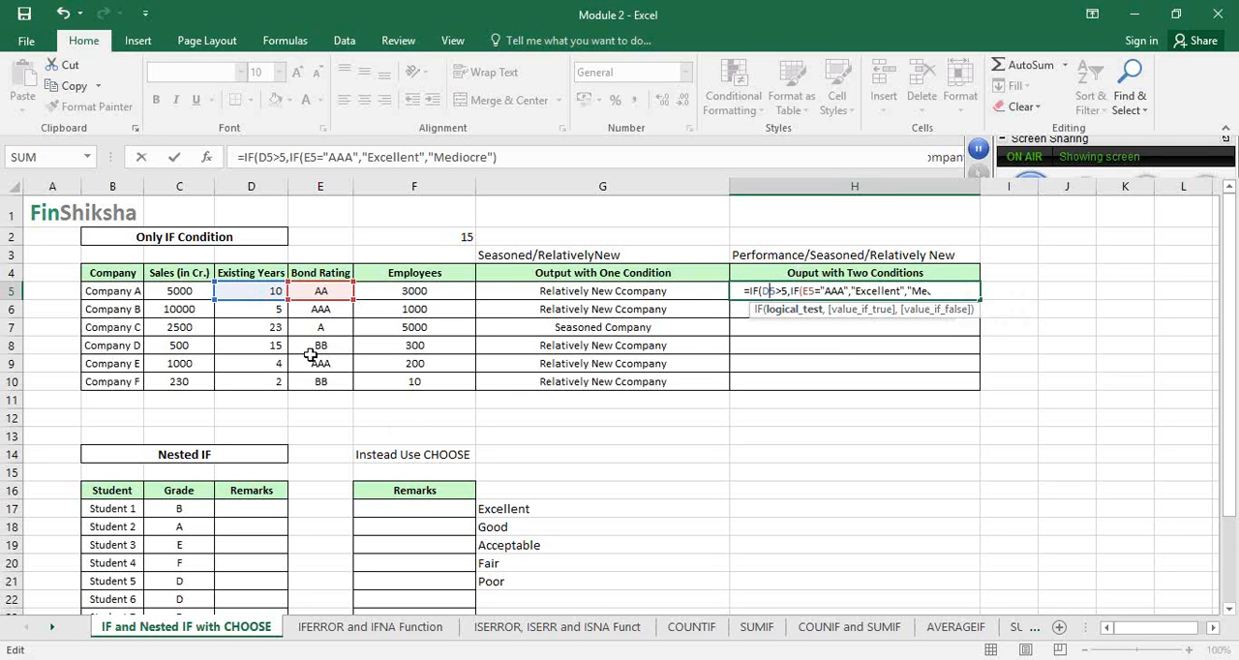
click(803, 291)
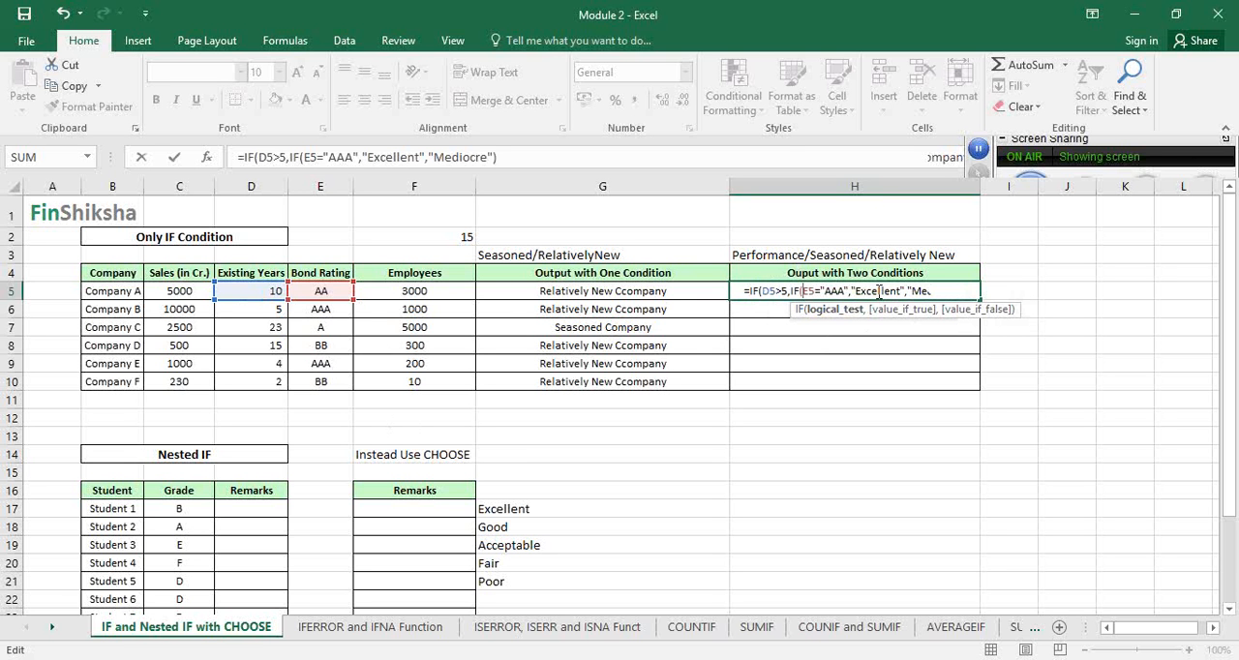
click(937, 292)
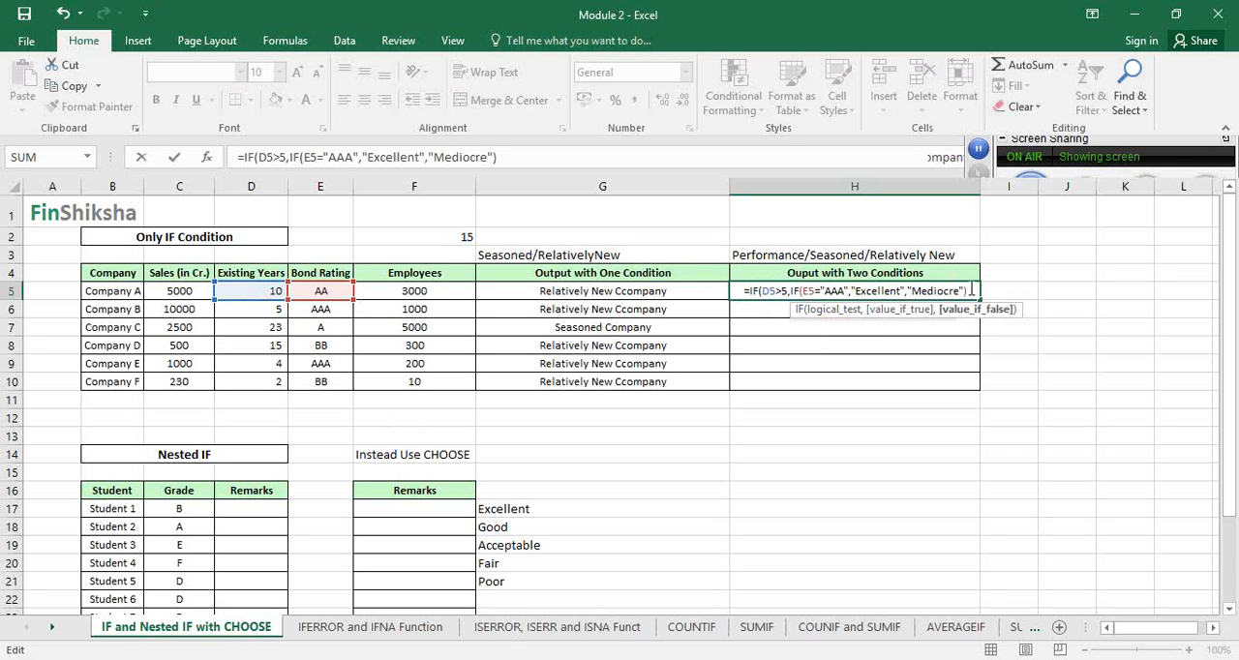
click(970, 291)
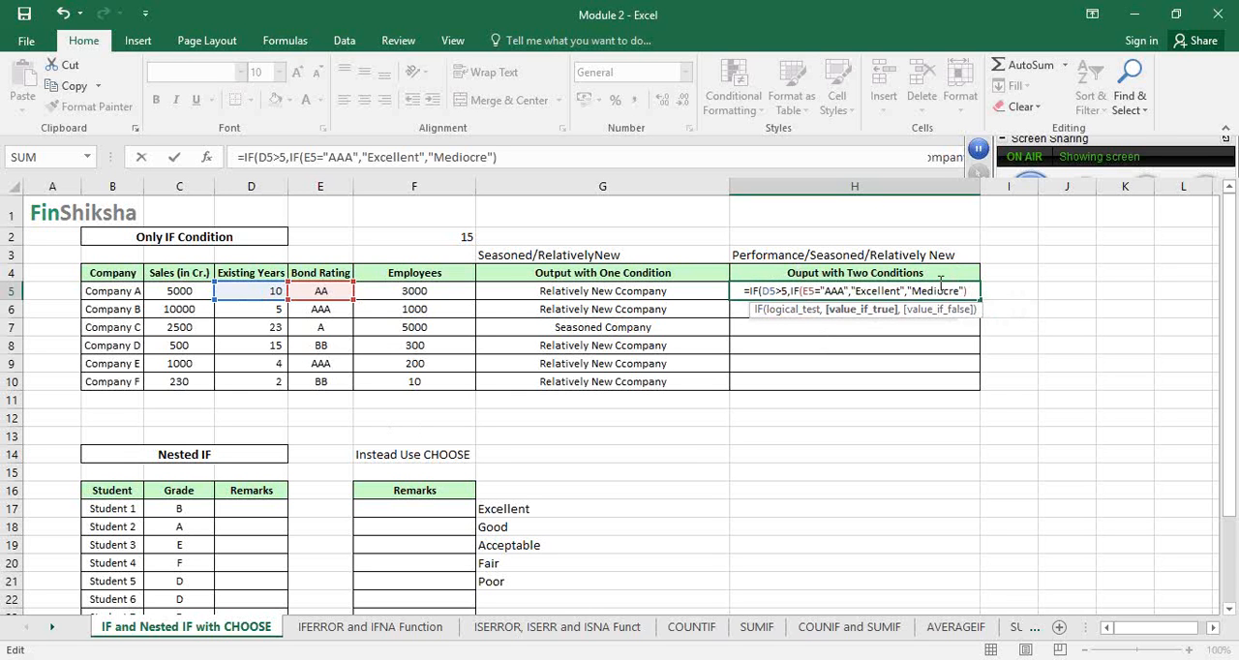
text(,)
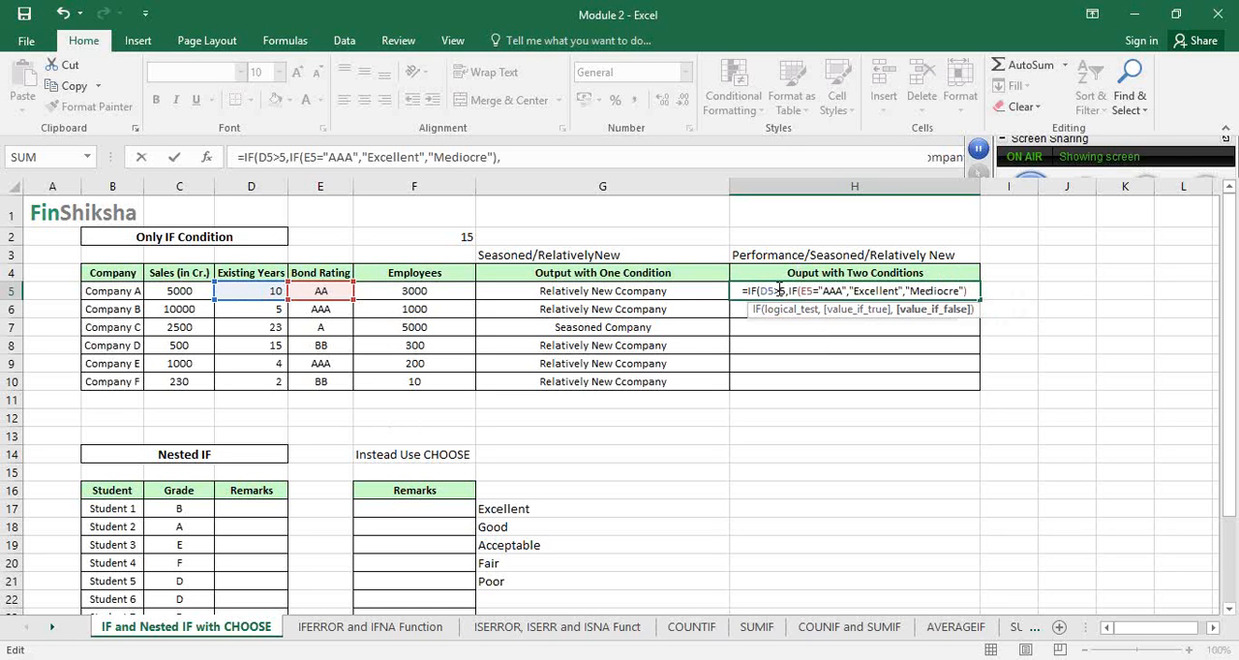
text("Mediocr)
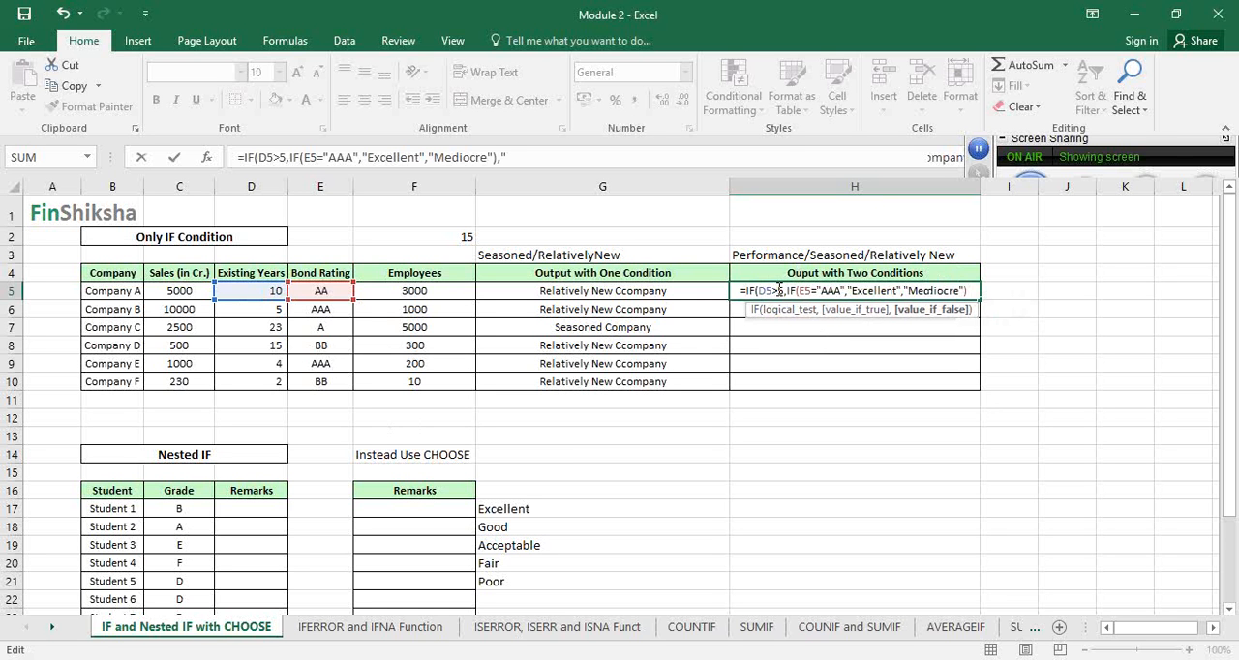
text(e"))
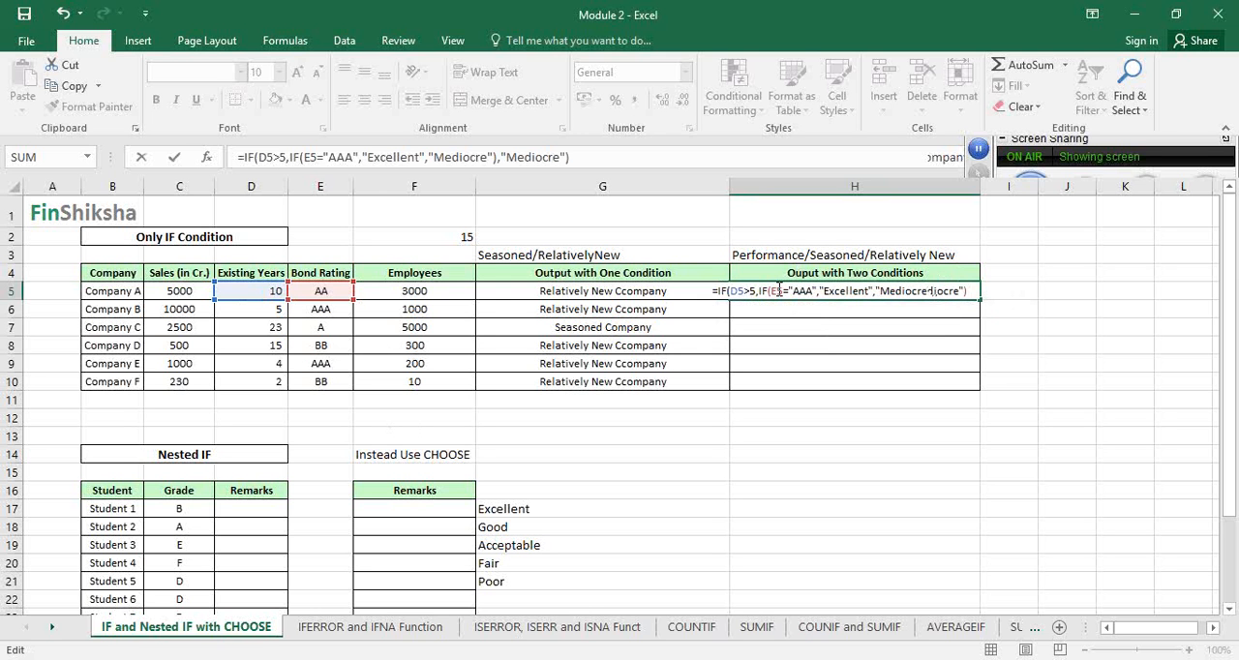
key(ctrl+Return)
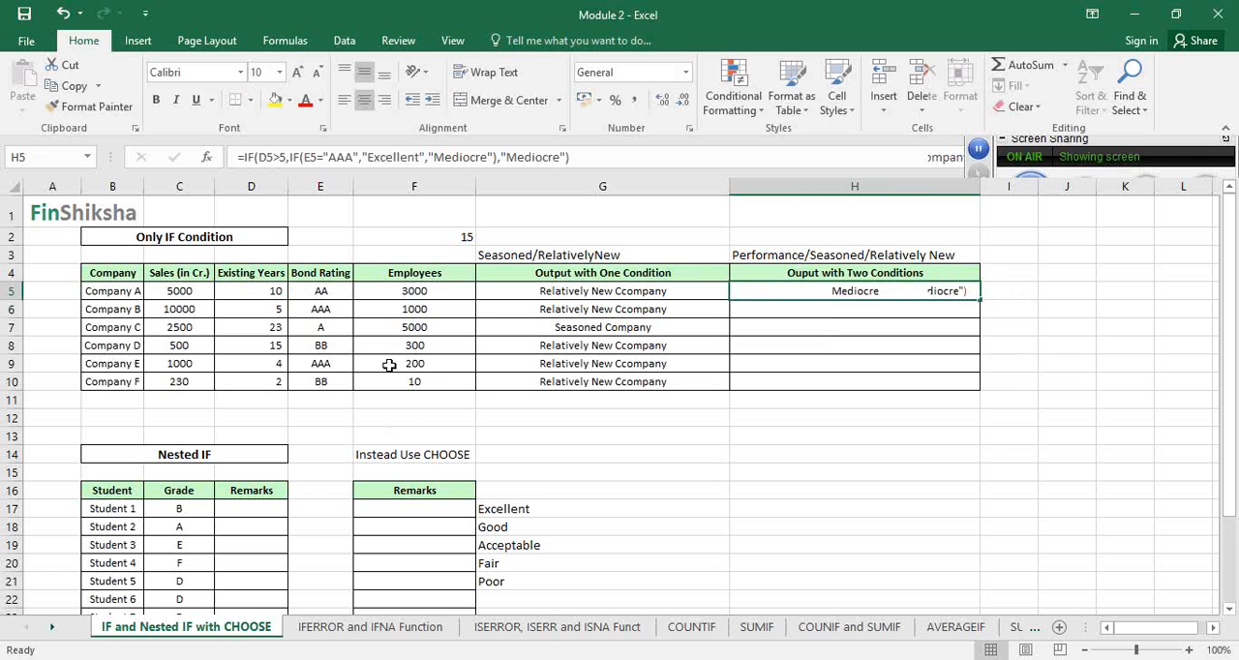
Check Company A's existing years and bond rating, and fill the H5 formula down to H10 for all companies
click(251, 292)
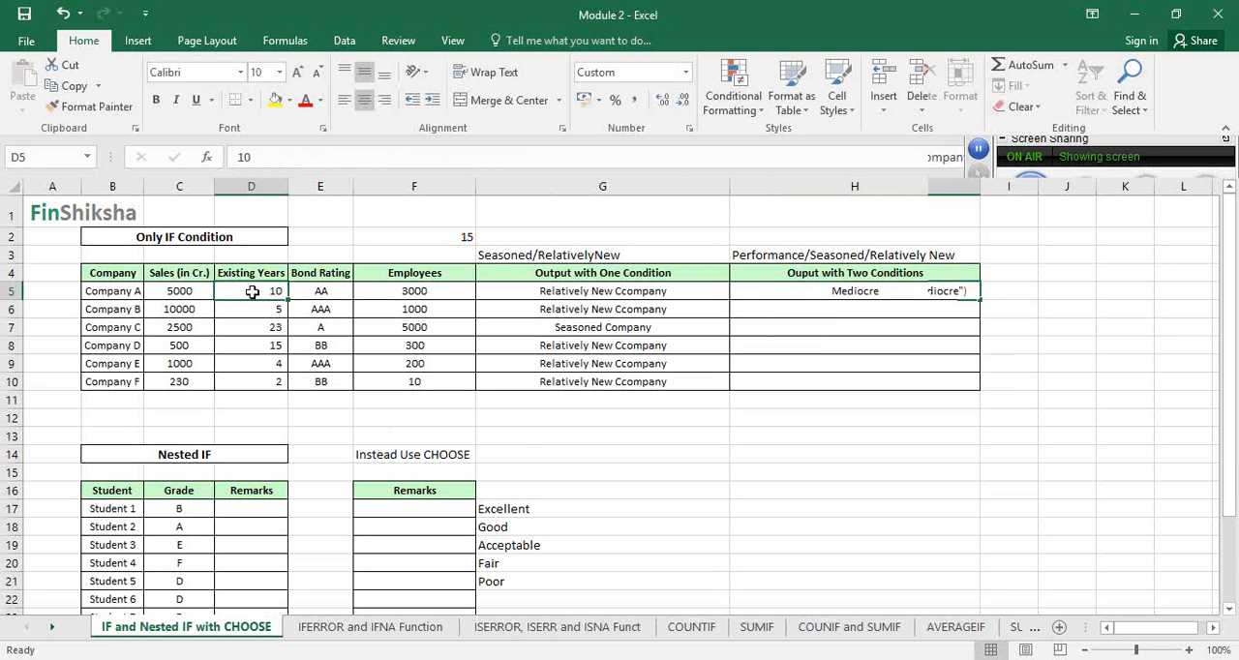
click(333, 288)
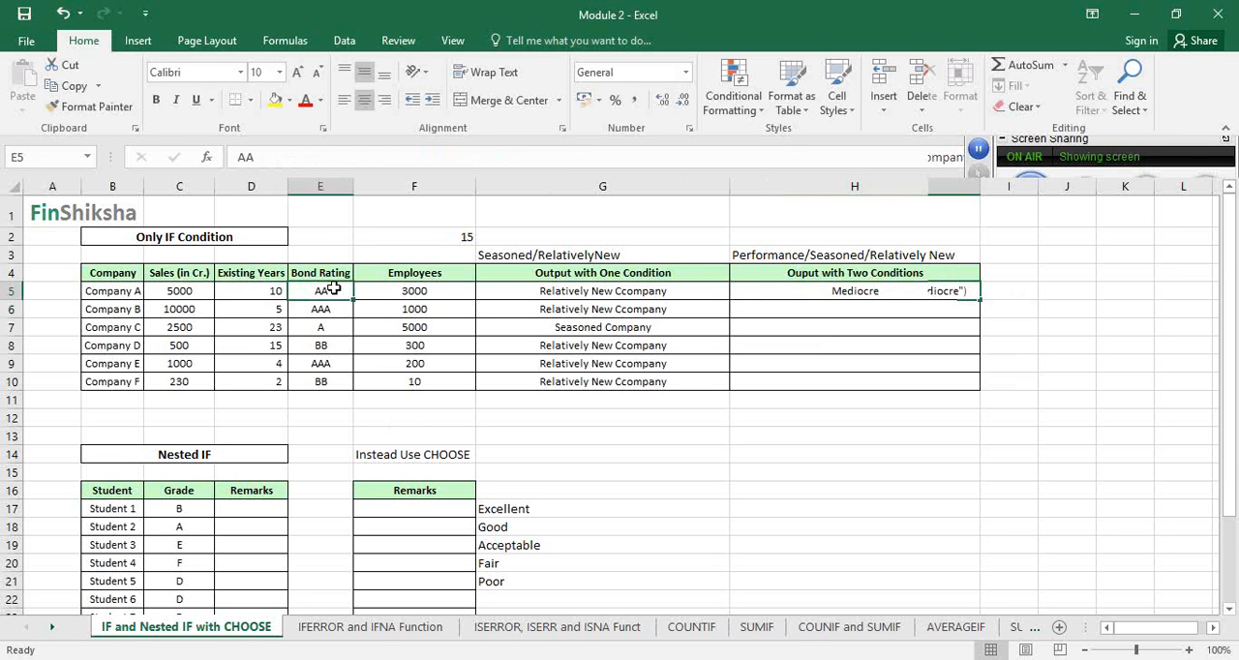
click(939, 290)
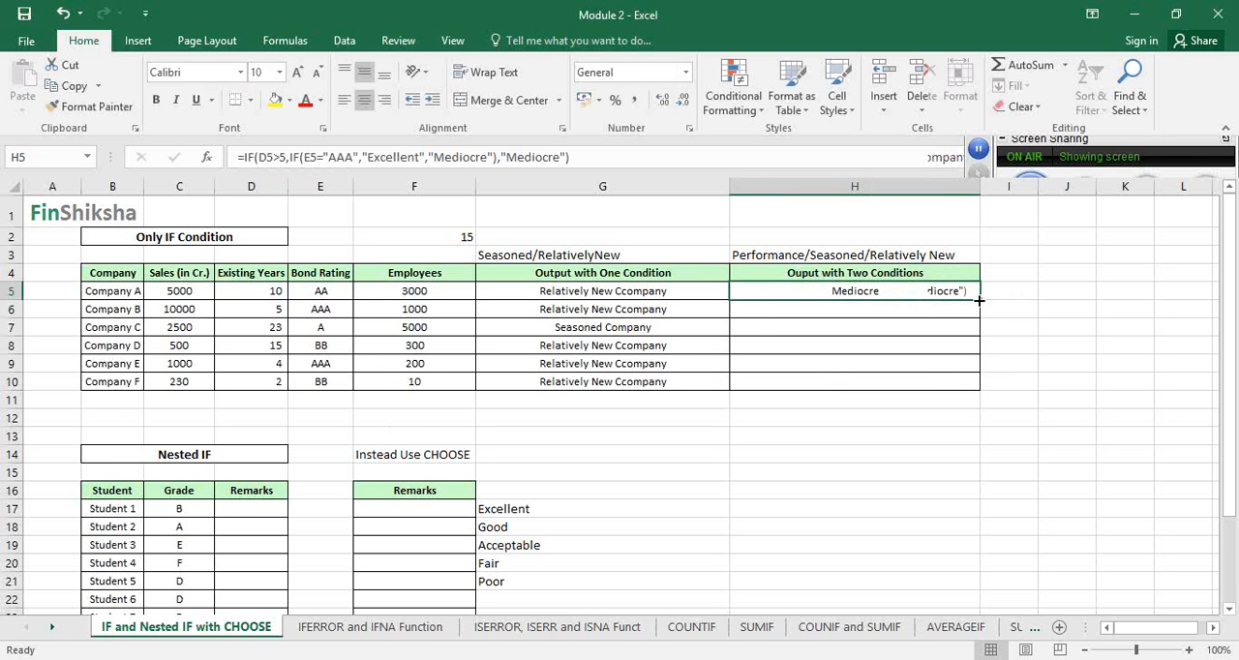
double_click(978, 300)
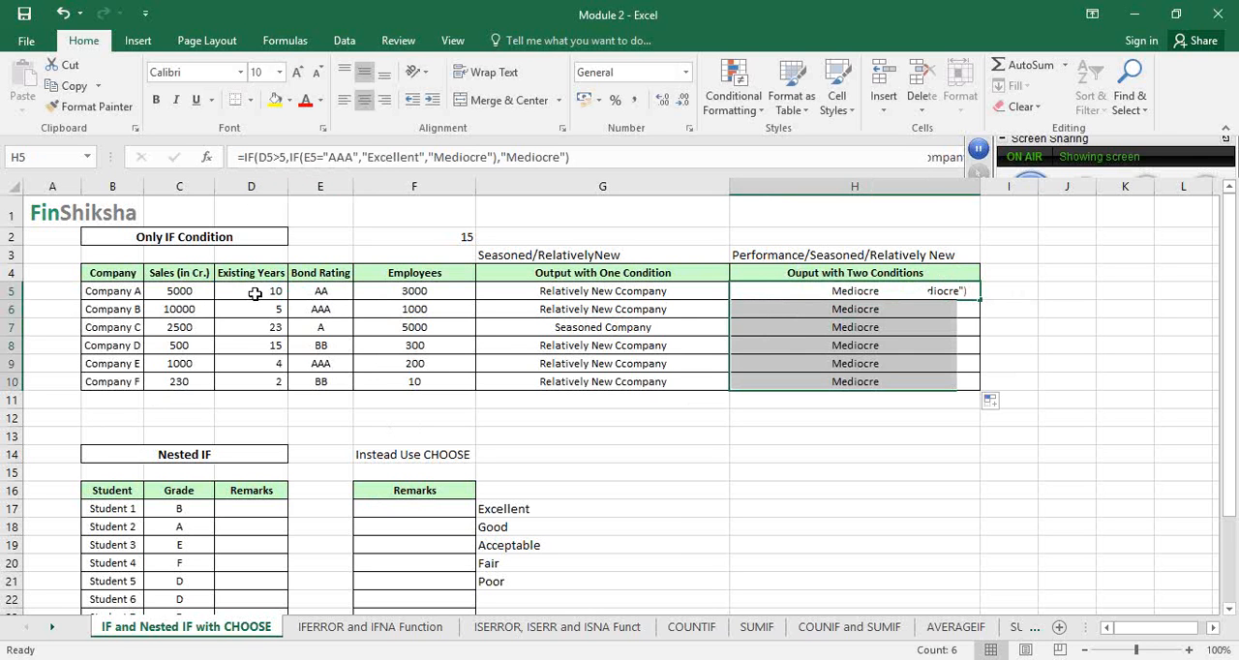
Set Company C's bond rating in E7 to AAA and check its output in H7
click(303, 329)
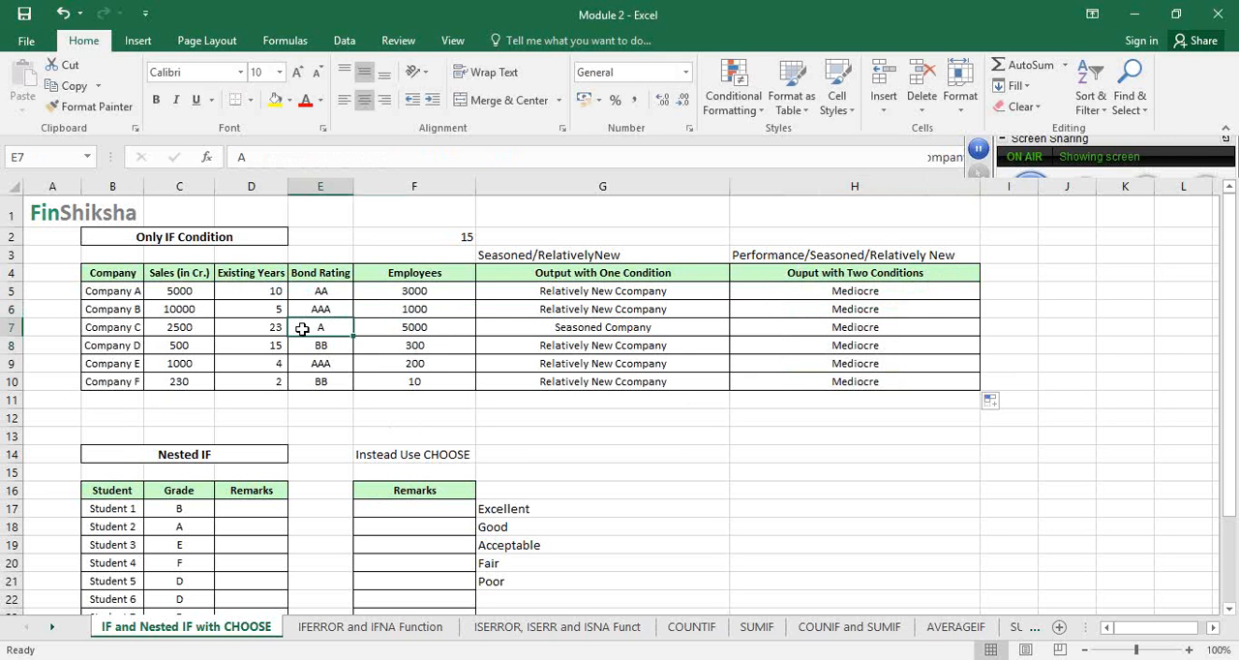
text(AAA)
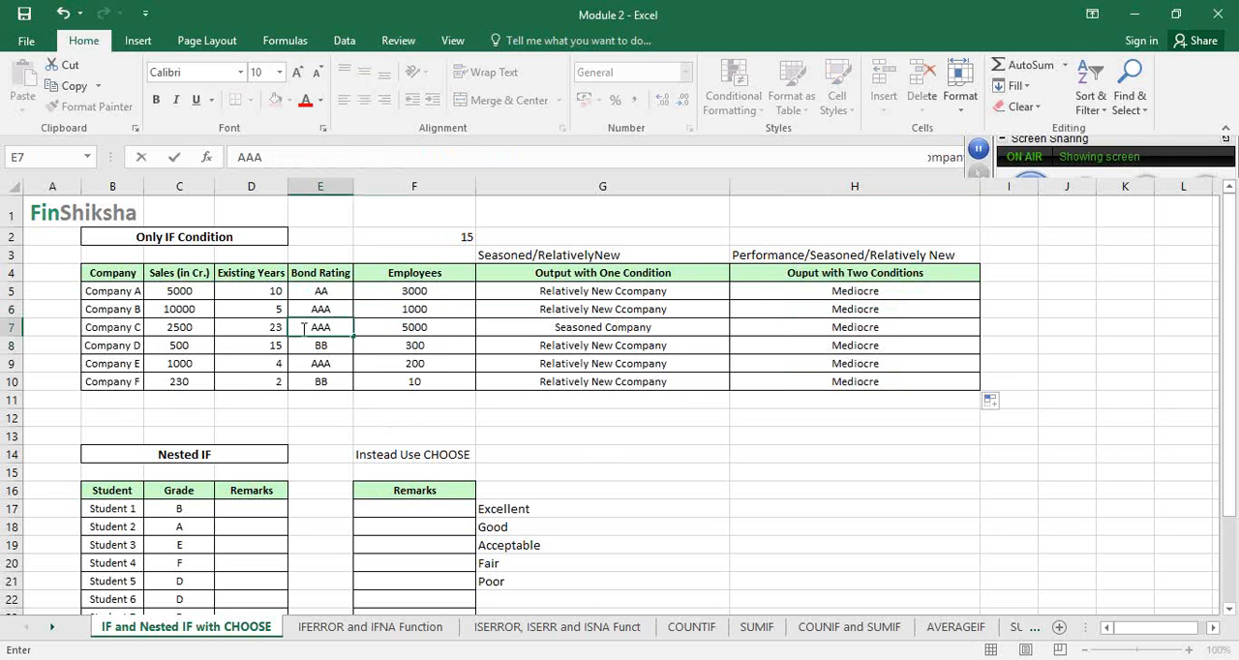
key(Return)
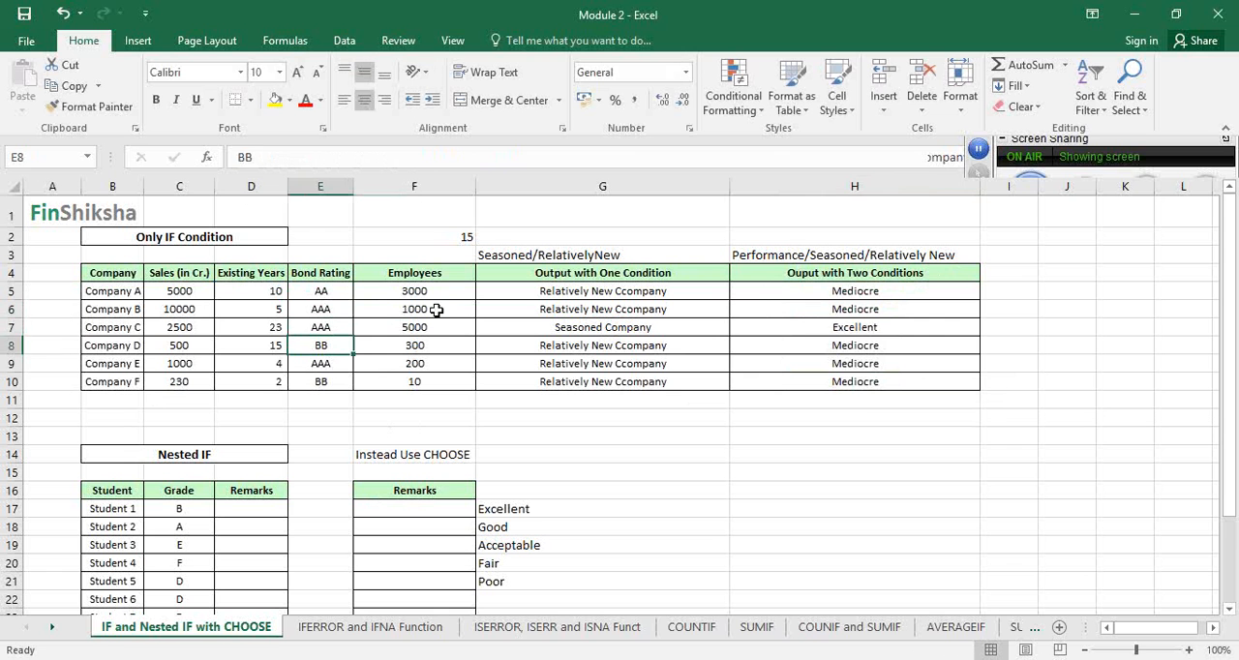
click(876, 325)
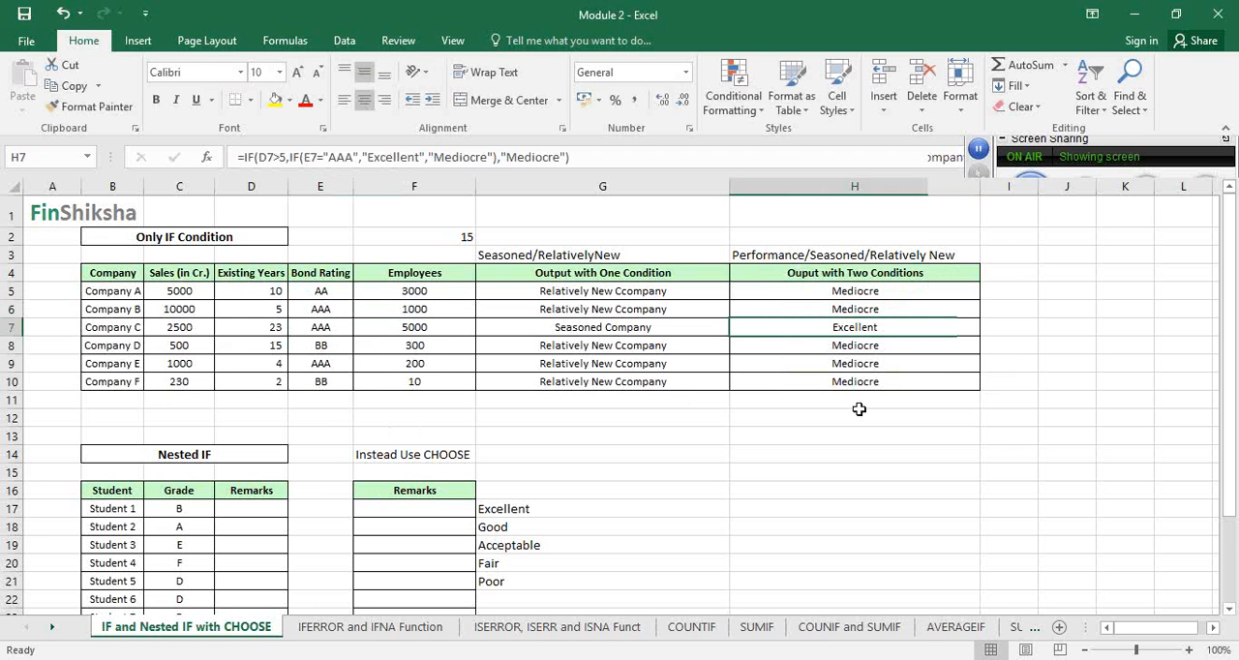
Enter the grades A, B, C, D and E in H17:H21 beside the remarks Excellent to Poor of the Nested IF table
scroll(635, 382, down, 3)
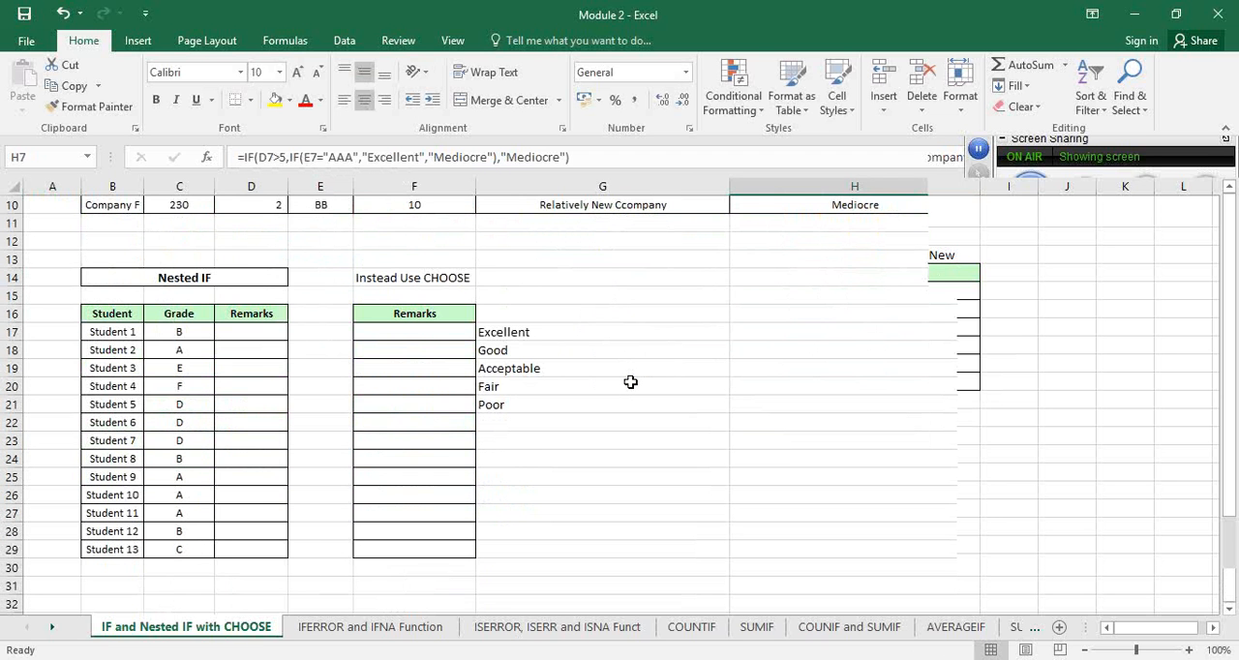
click(271, 332)
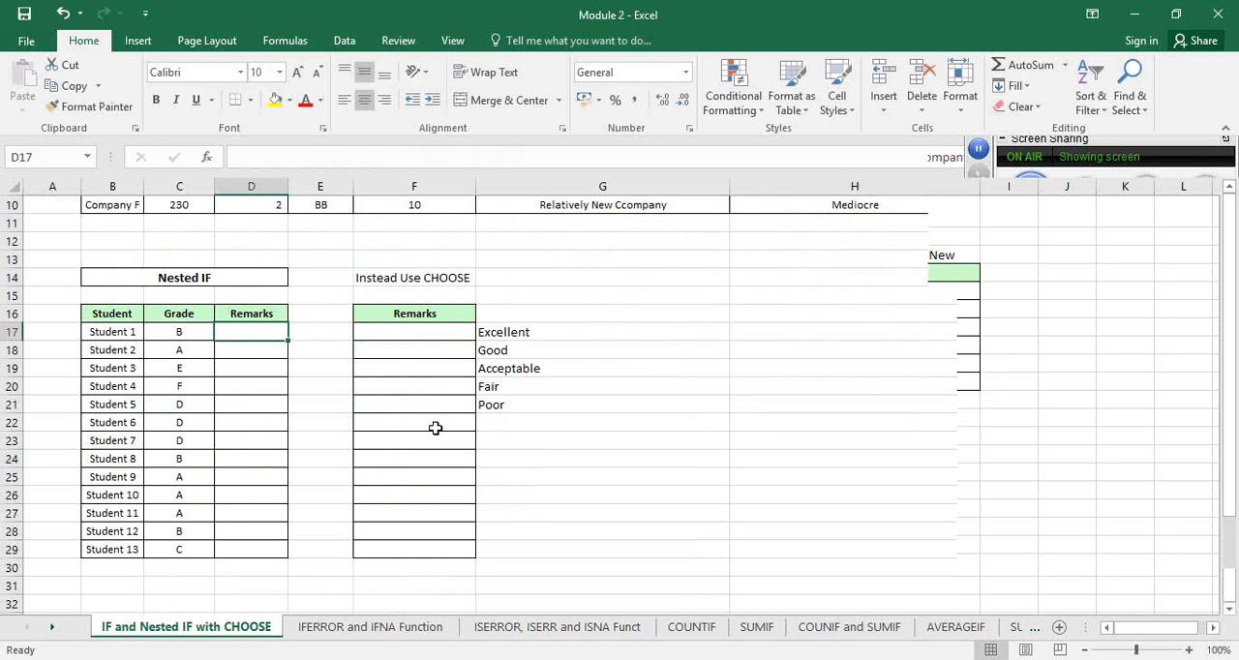
click(492, 426)
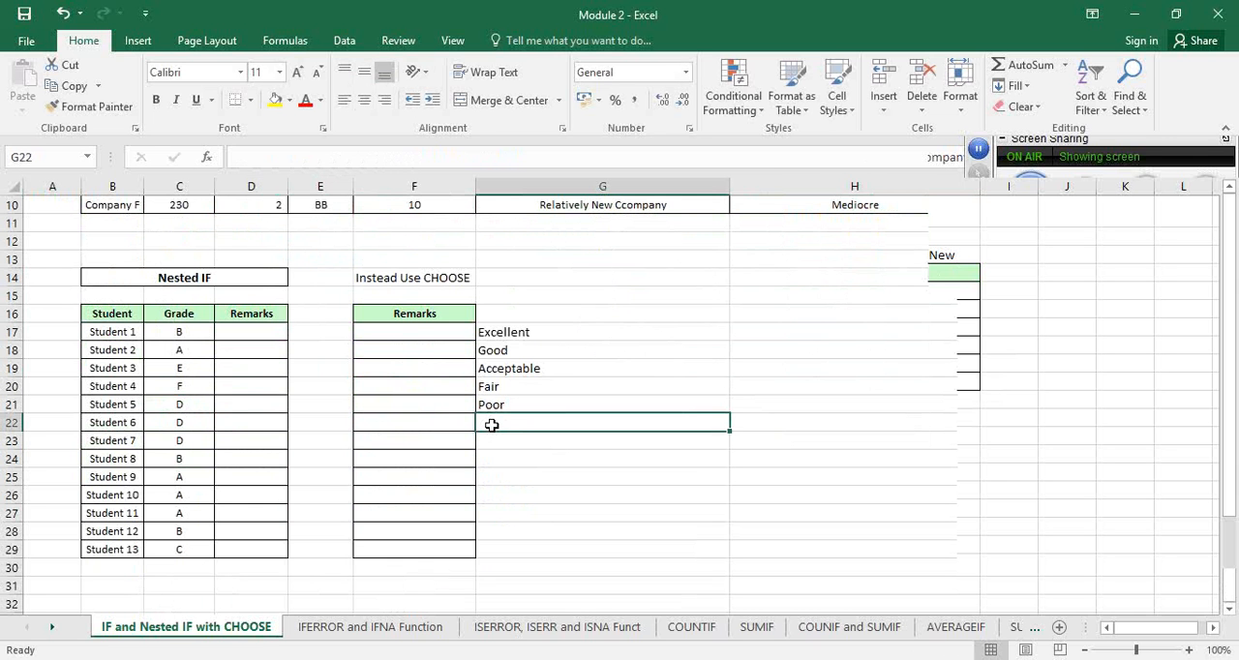
click(530, 334)
double_click(768, 339)
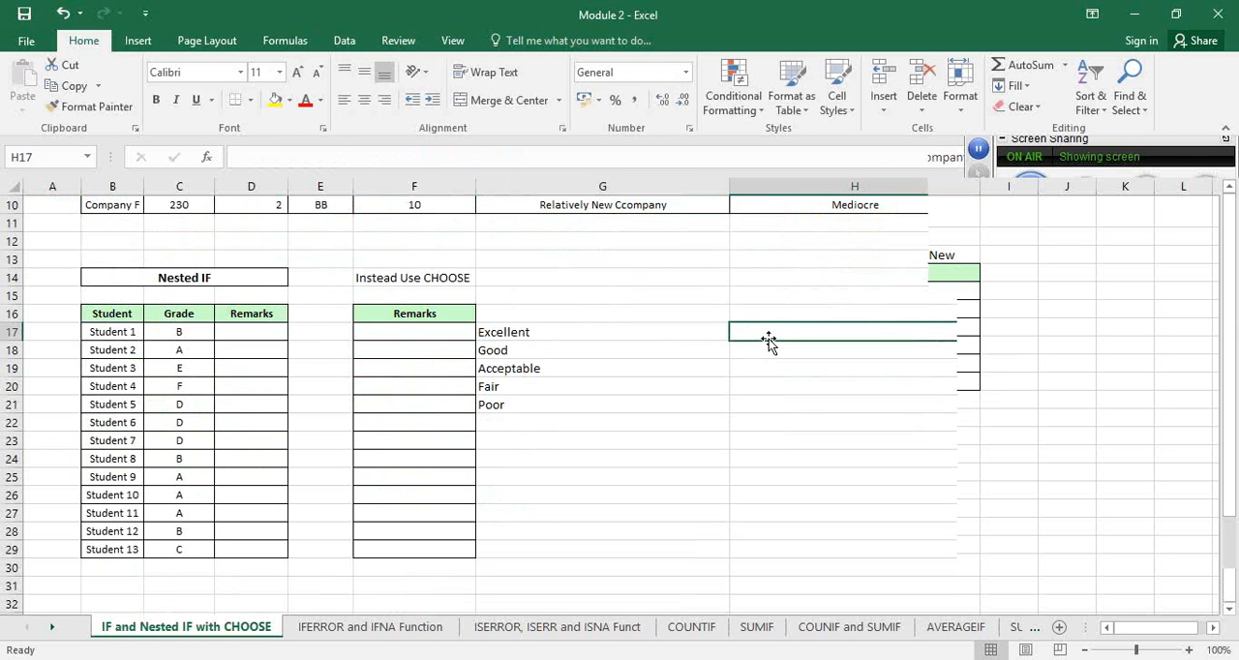
text(A)
key(Return)
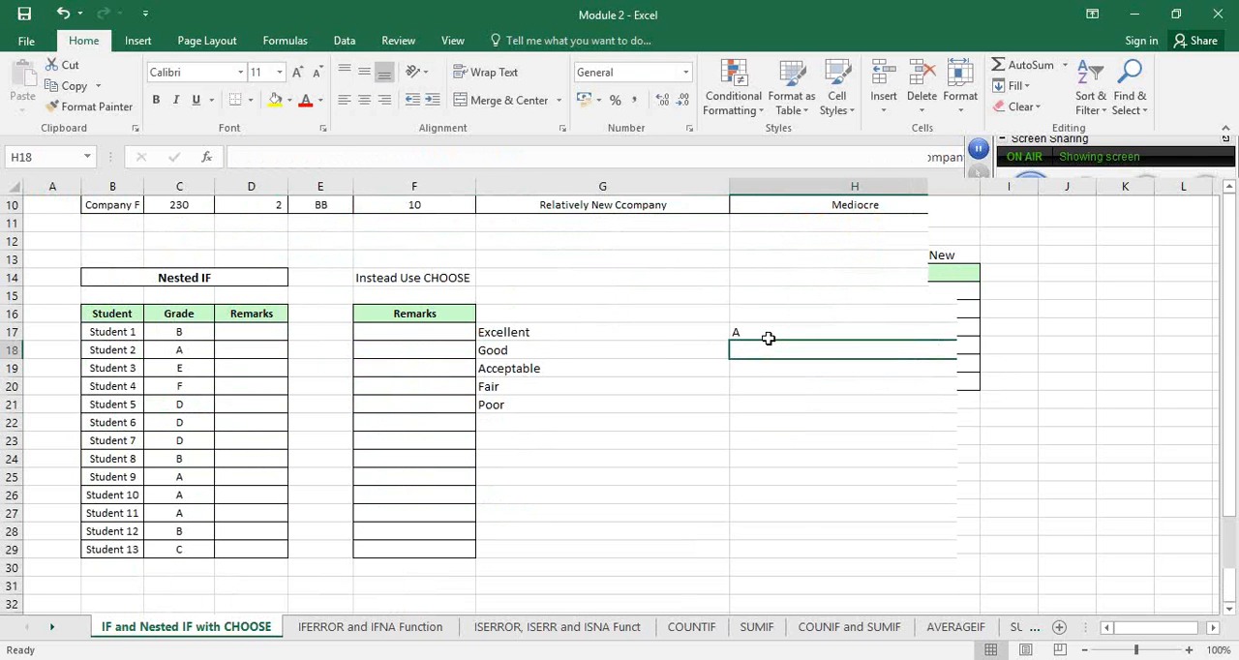
text(B)
key(Return)
text(C)
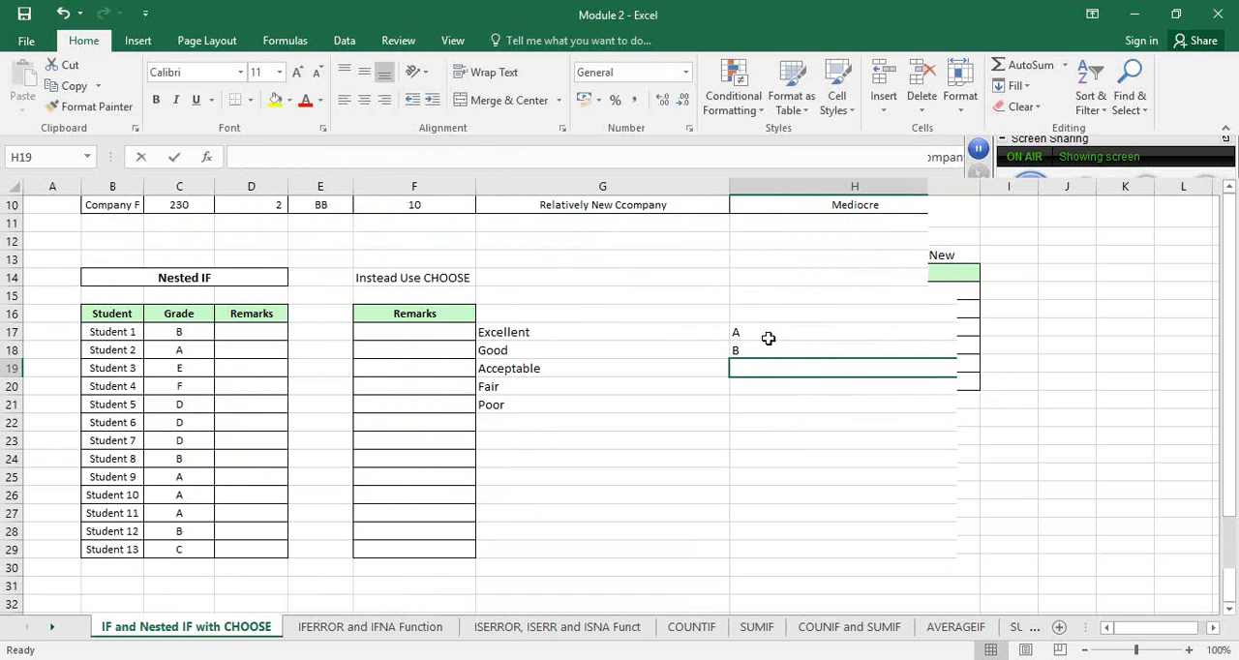
key(Return)
text(D)
key(Return)
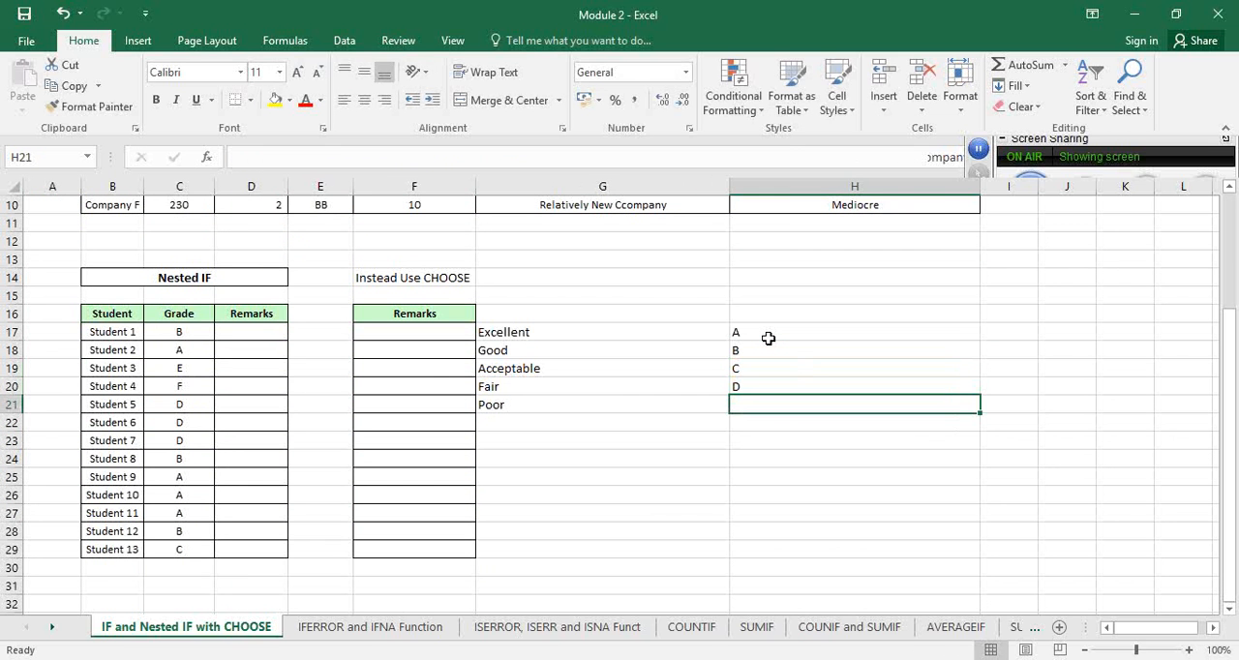
text(E)
key(Return)
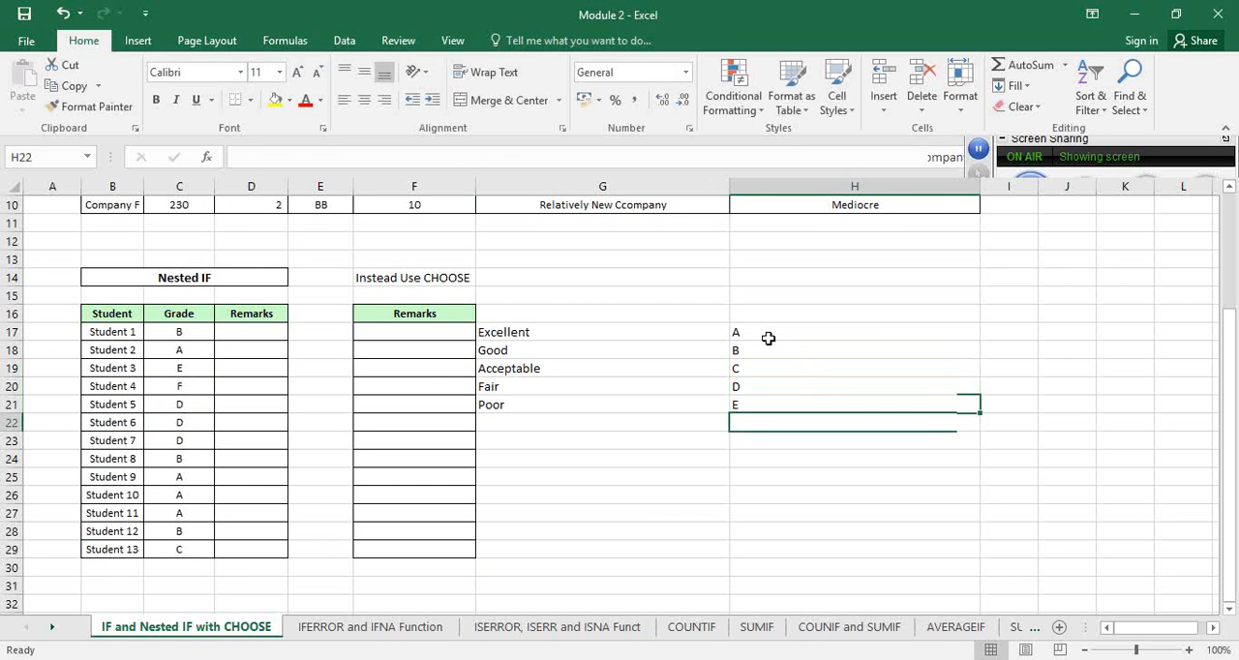
Change the grade beside Poor in H21 to F and select Student 1's remarks cell D17
key(Up)
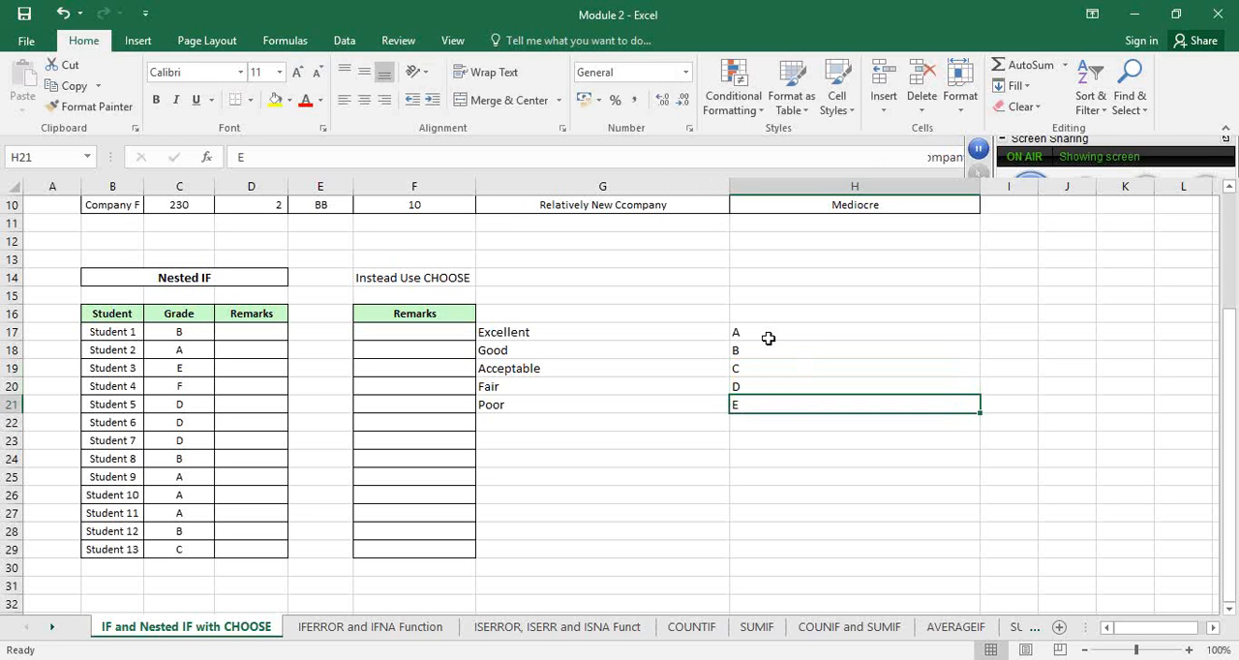
text(F)
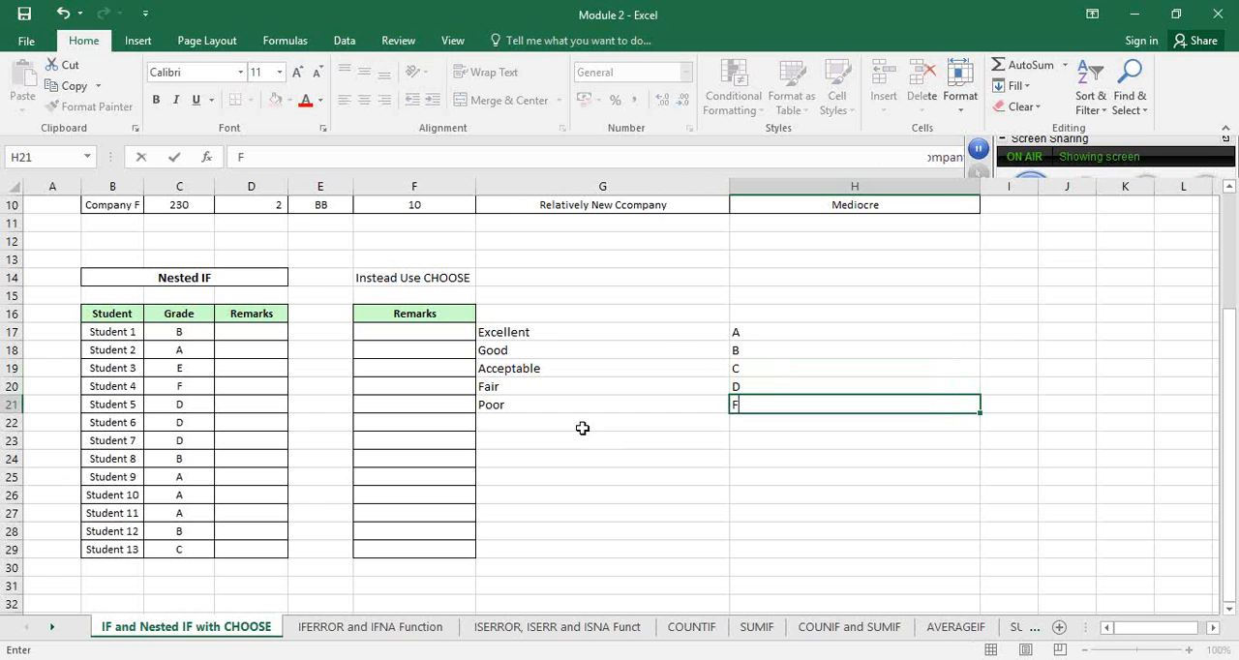
click(254, 331)
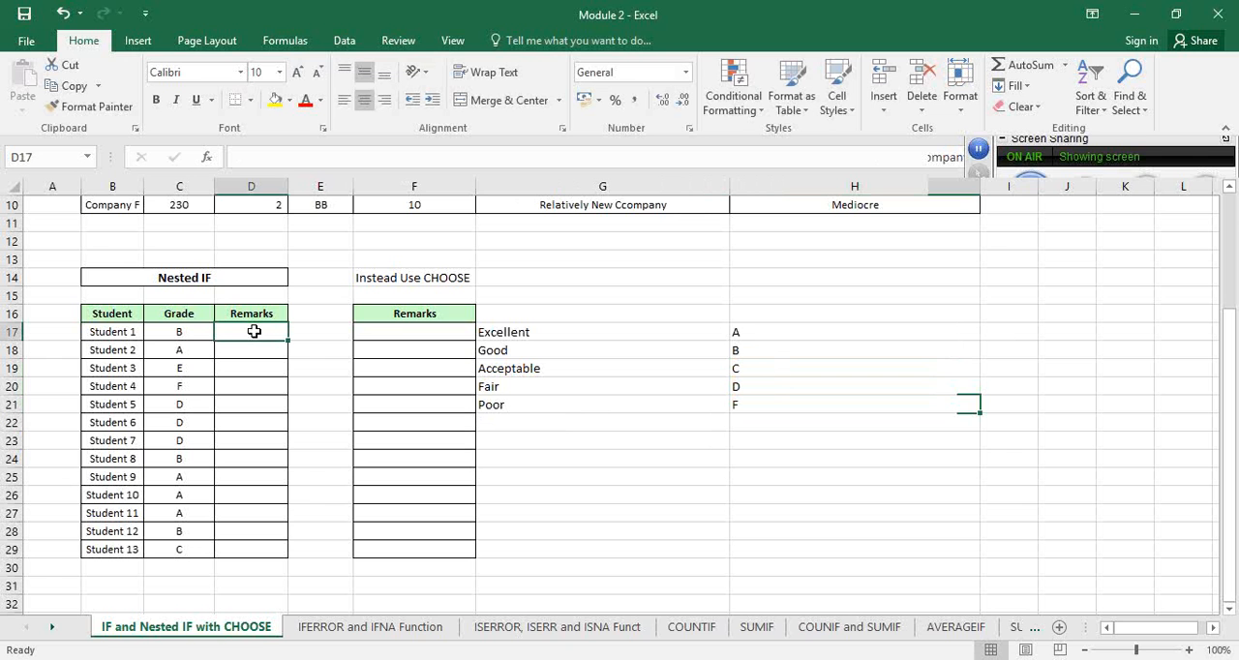
click(408, 331)
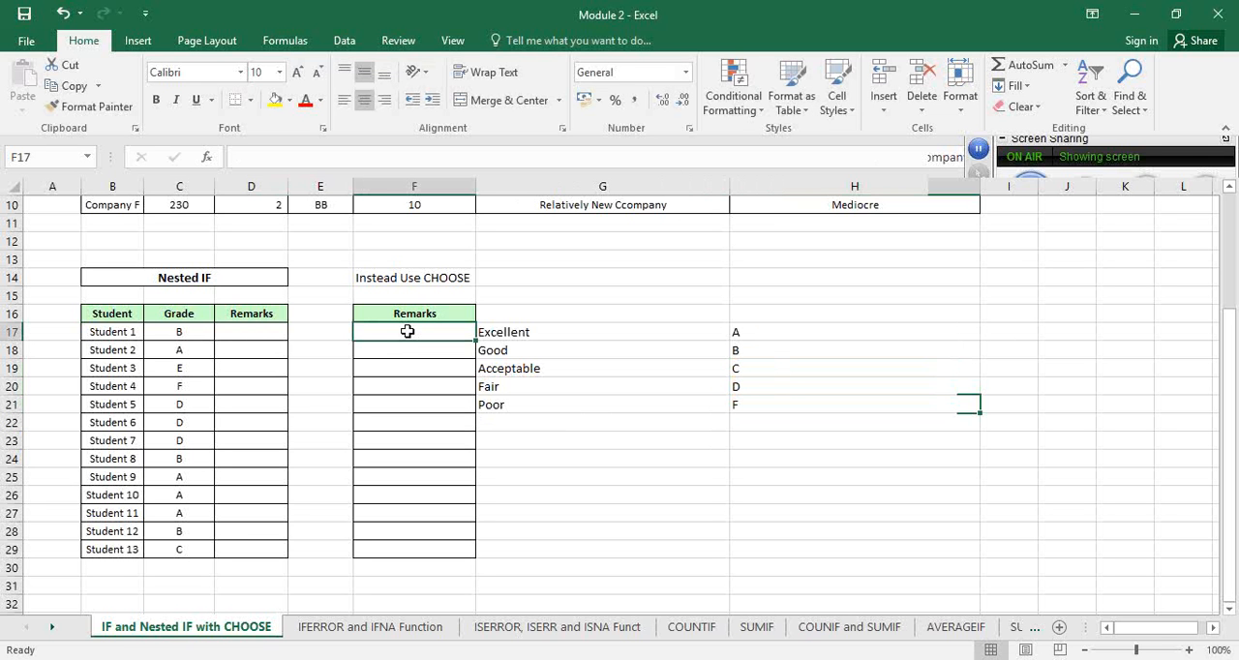
click(245, 331)
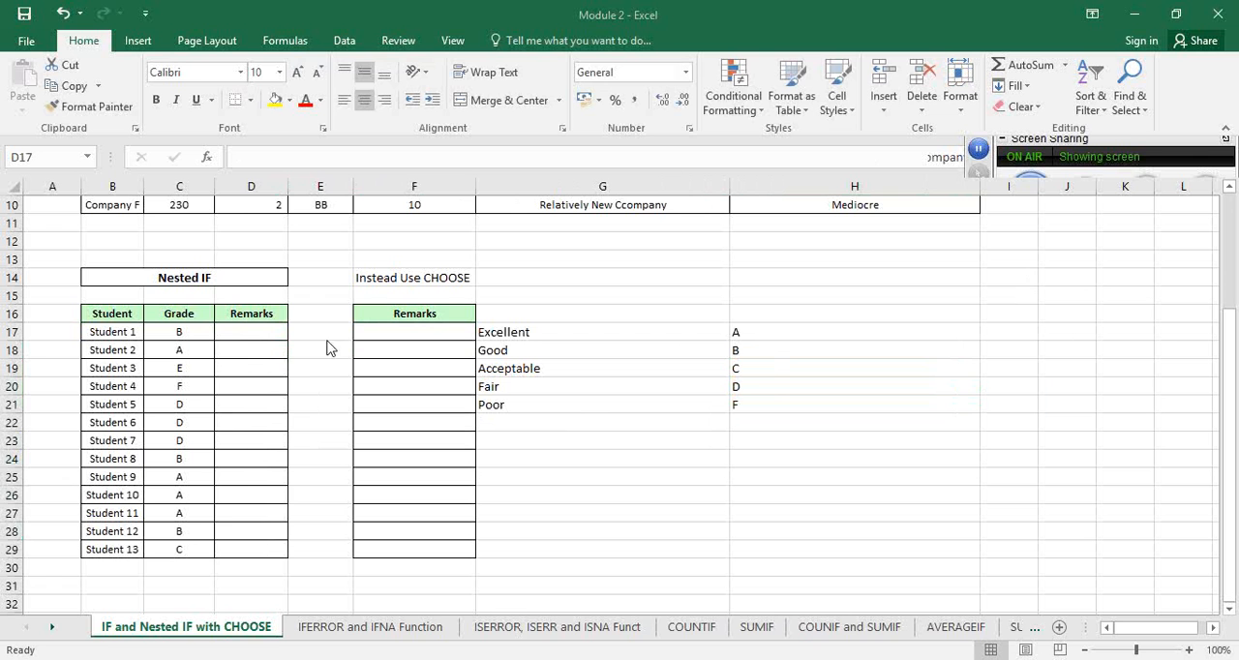
double_click(253, 332)
click(302, 336)
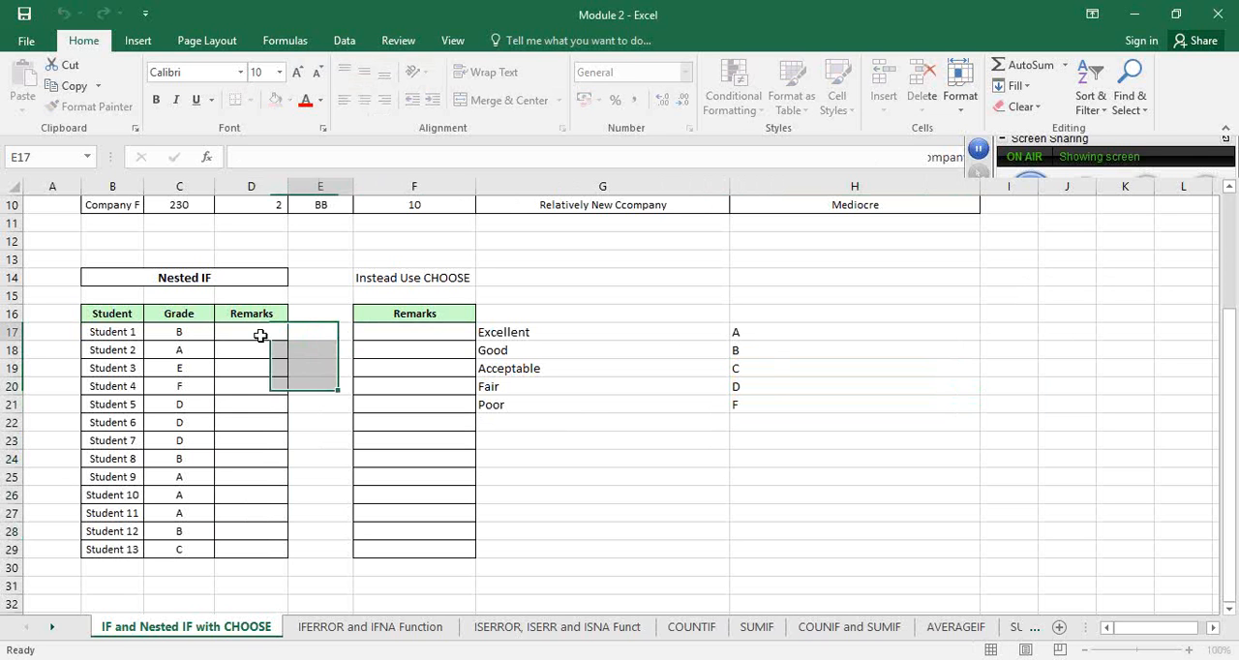
Start an IF formula in Student 1's remarks cell D17 that returns "Excellent" when C17 equals "A"
click(260, 336)
text(=)
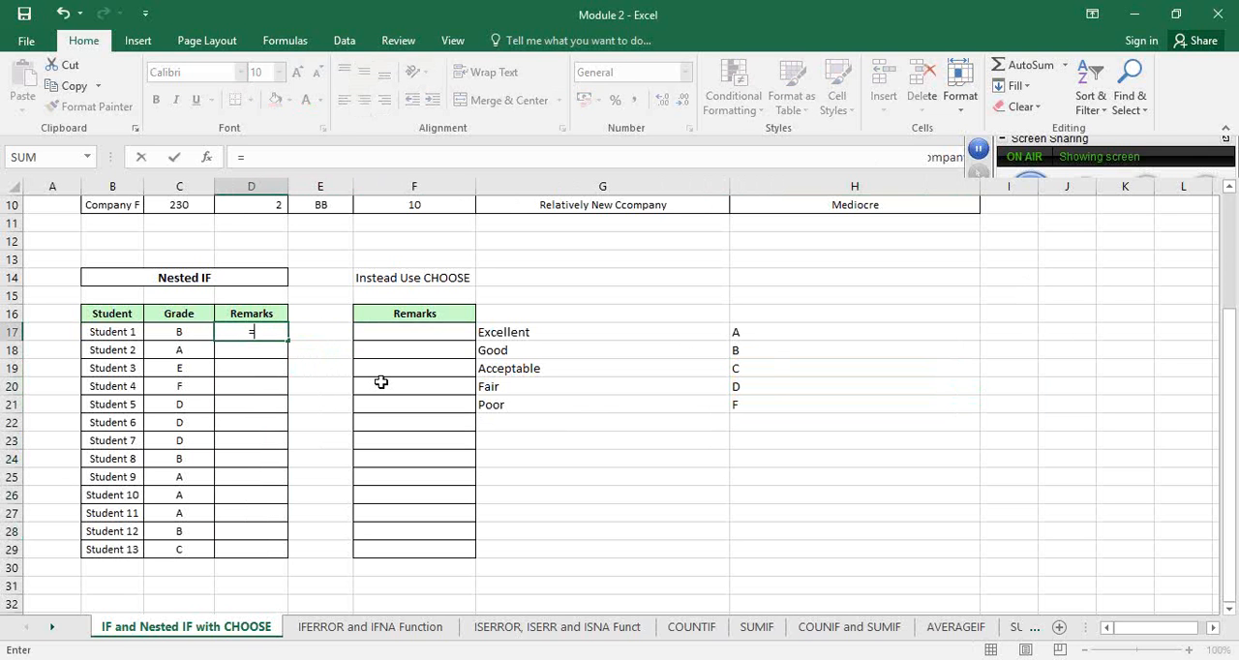
text(if)
key(Tab)
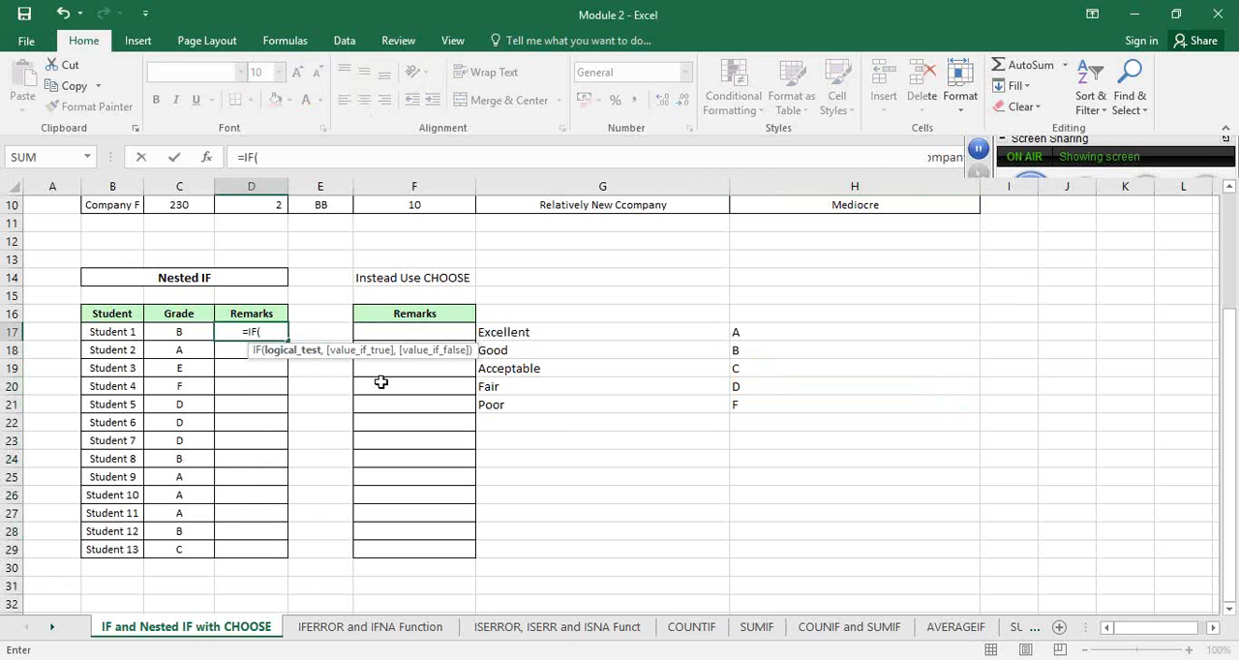
click(166, 333)
text(')
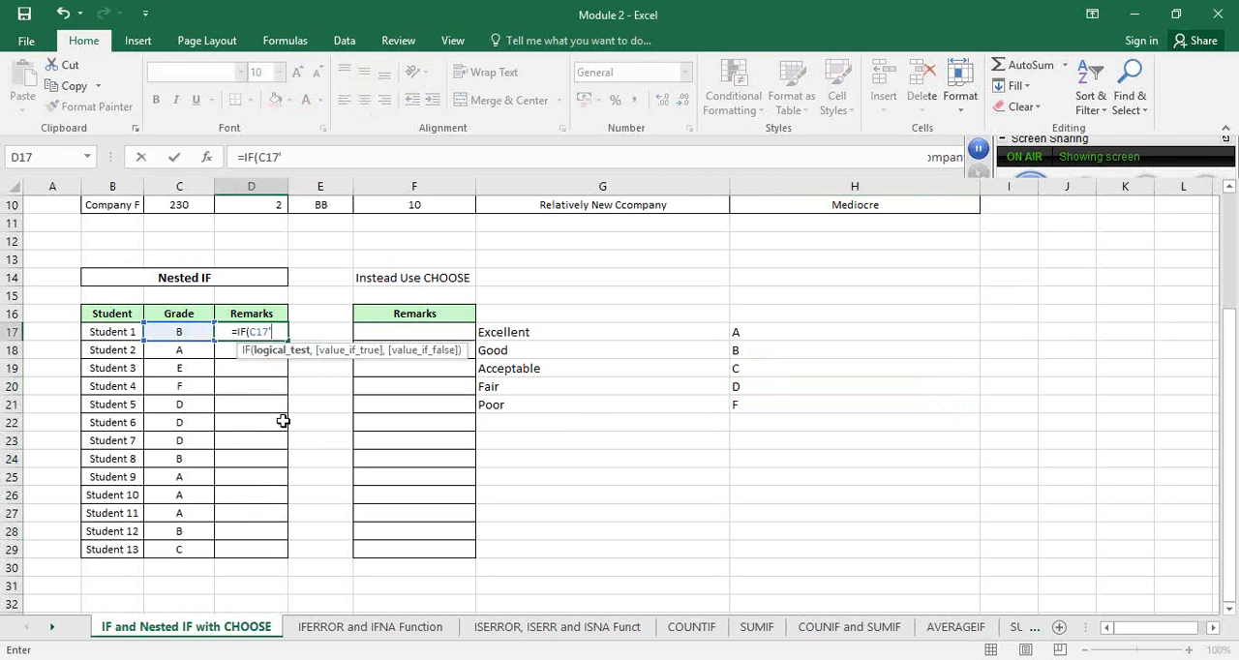
key(BackSpace)
text(=")
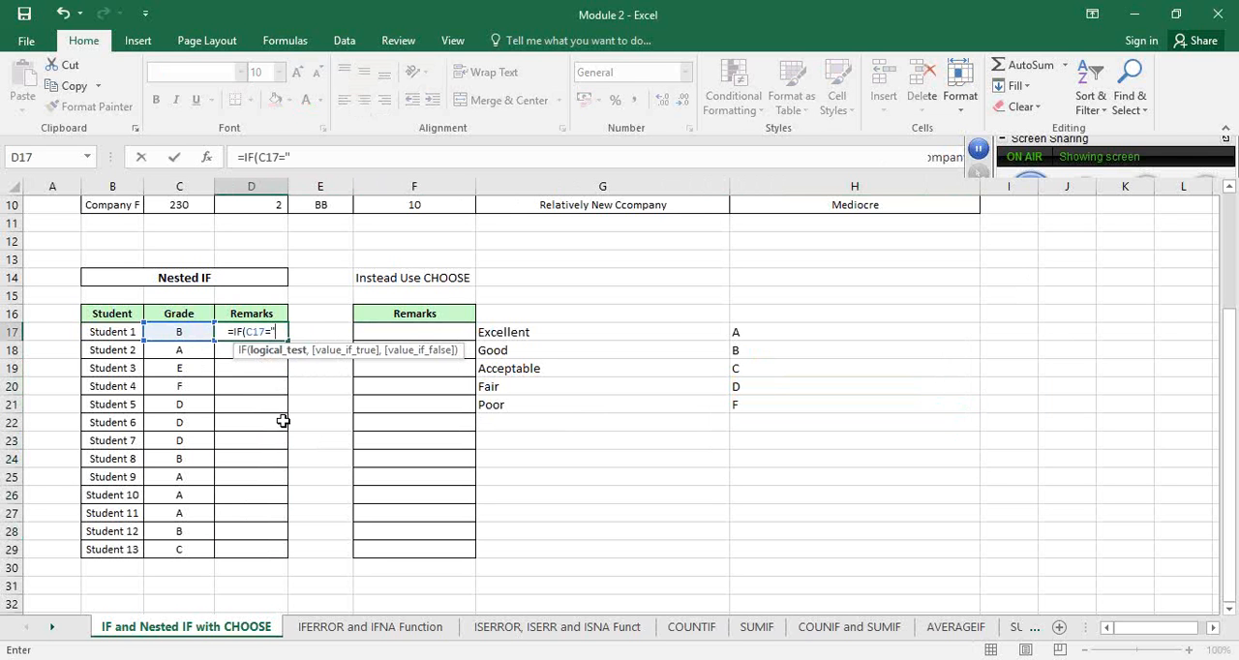
text(A",)
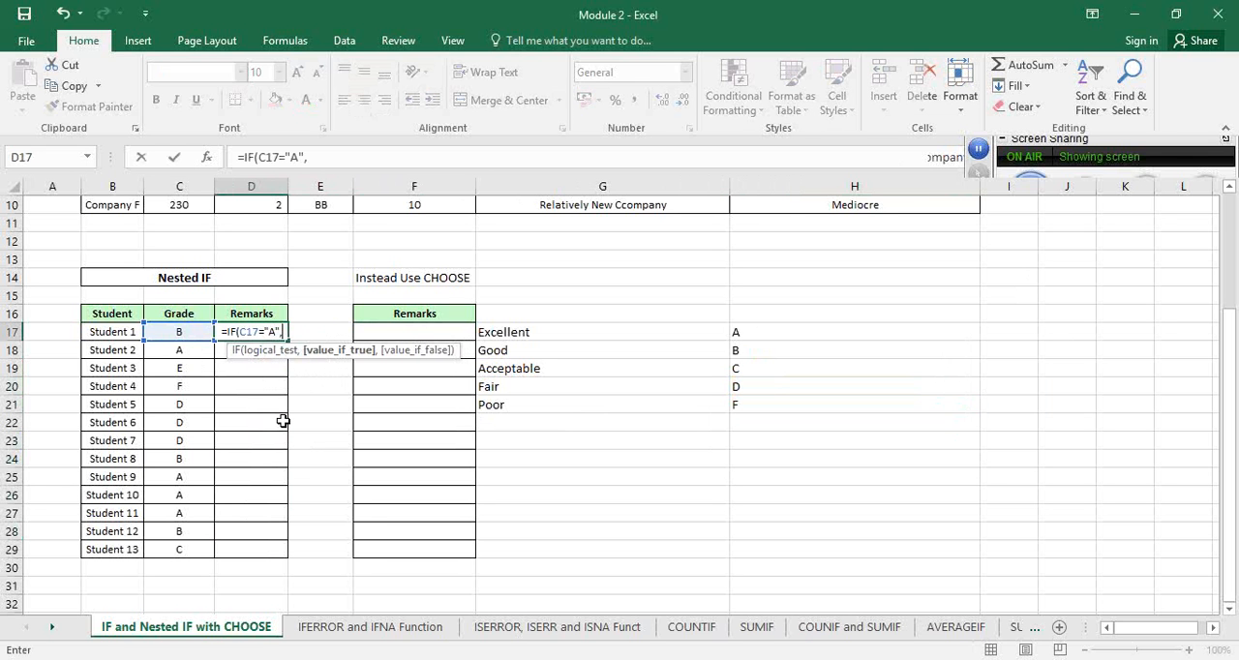
text(")
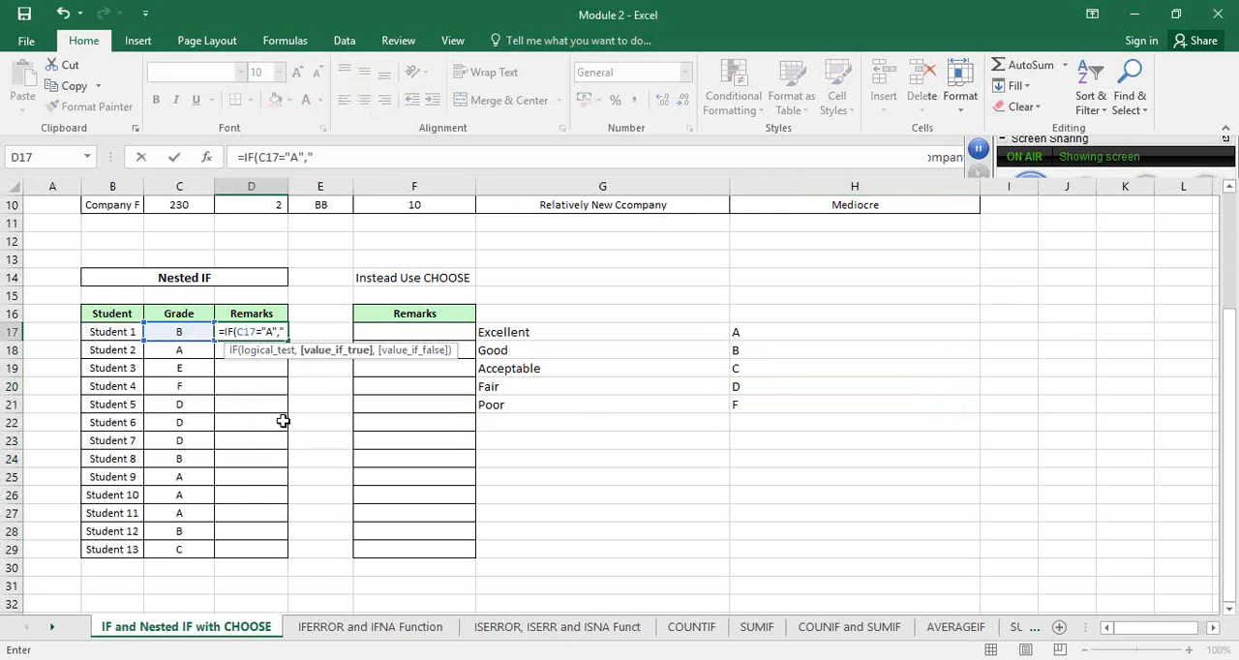
text(Excellent)
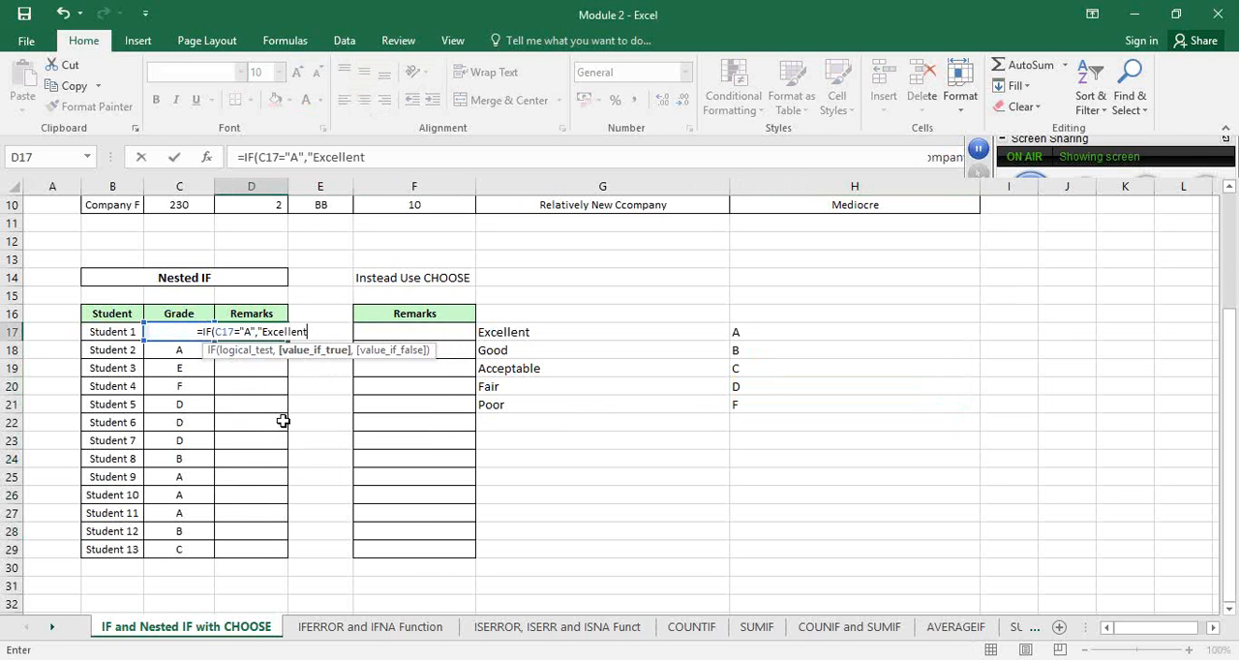
text(",)
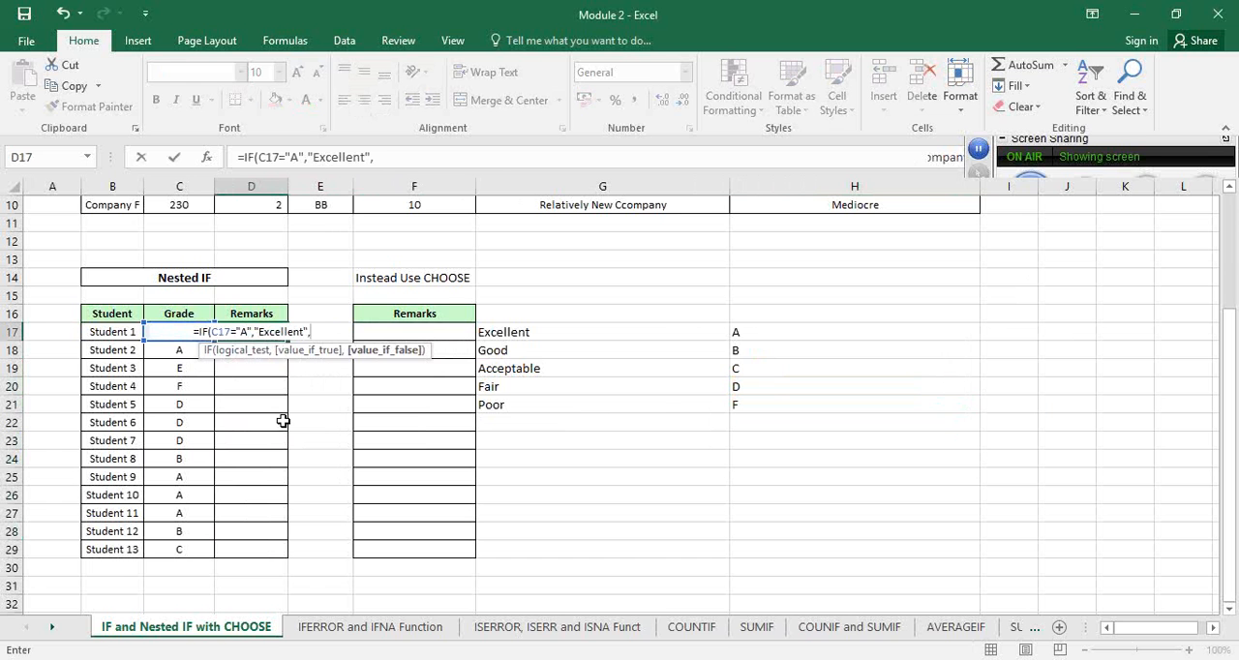
text(IF()
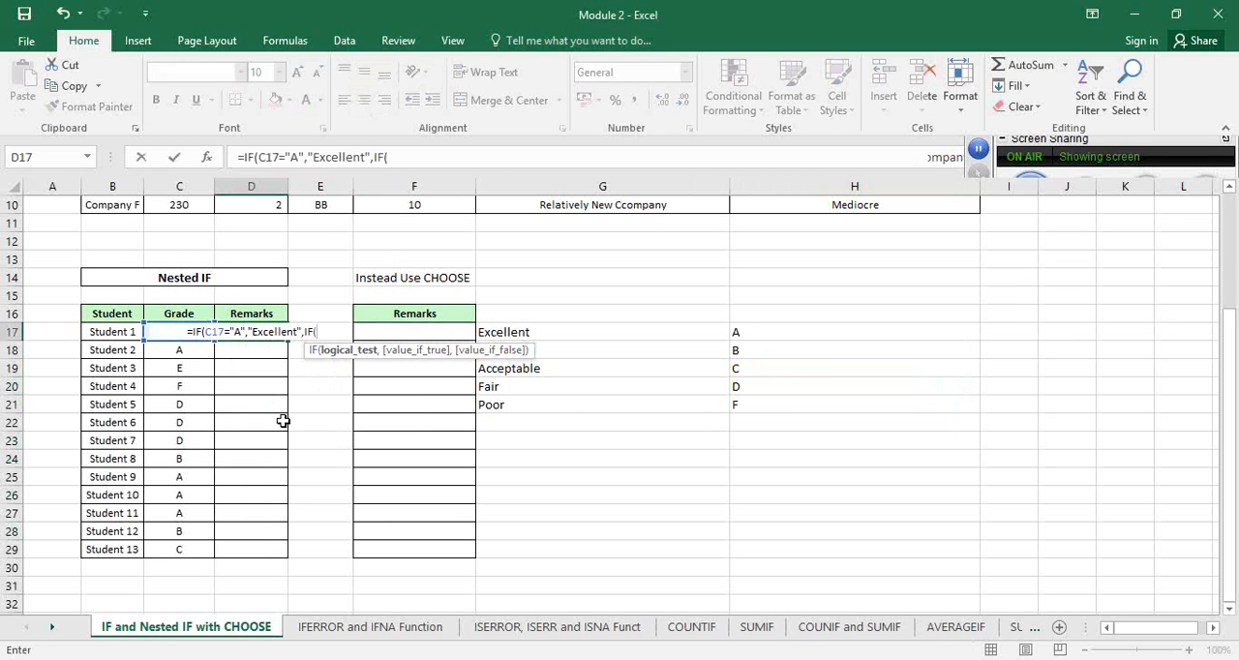
text(C17)
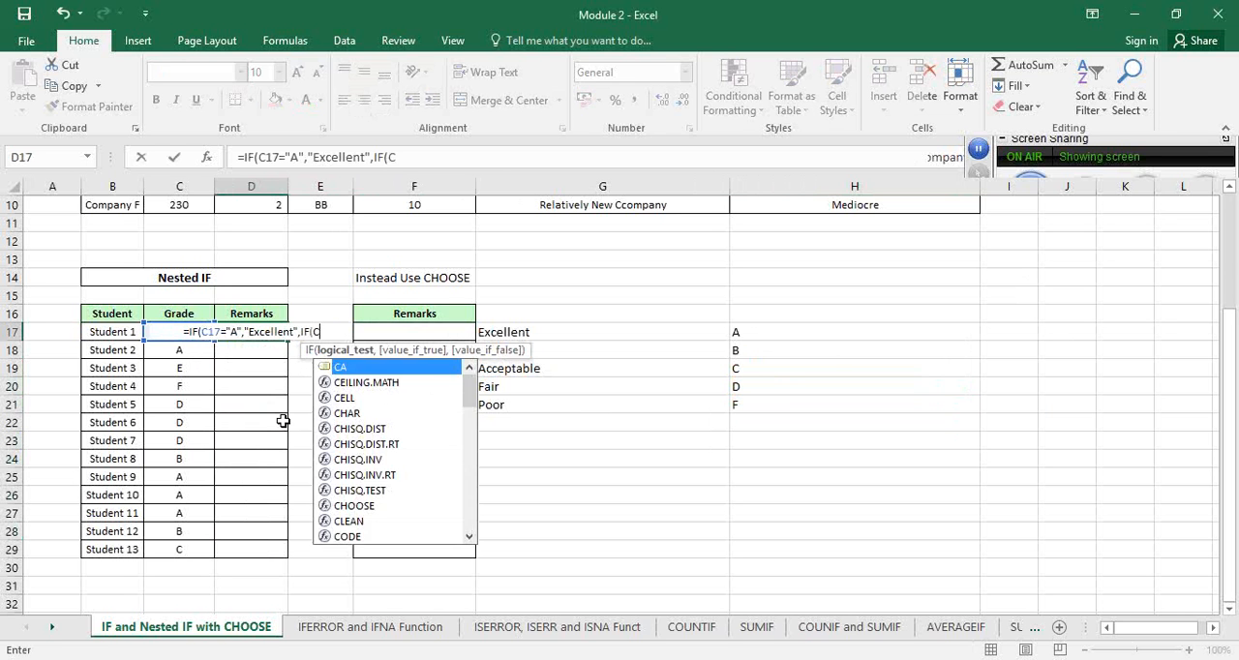
text(="B)
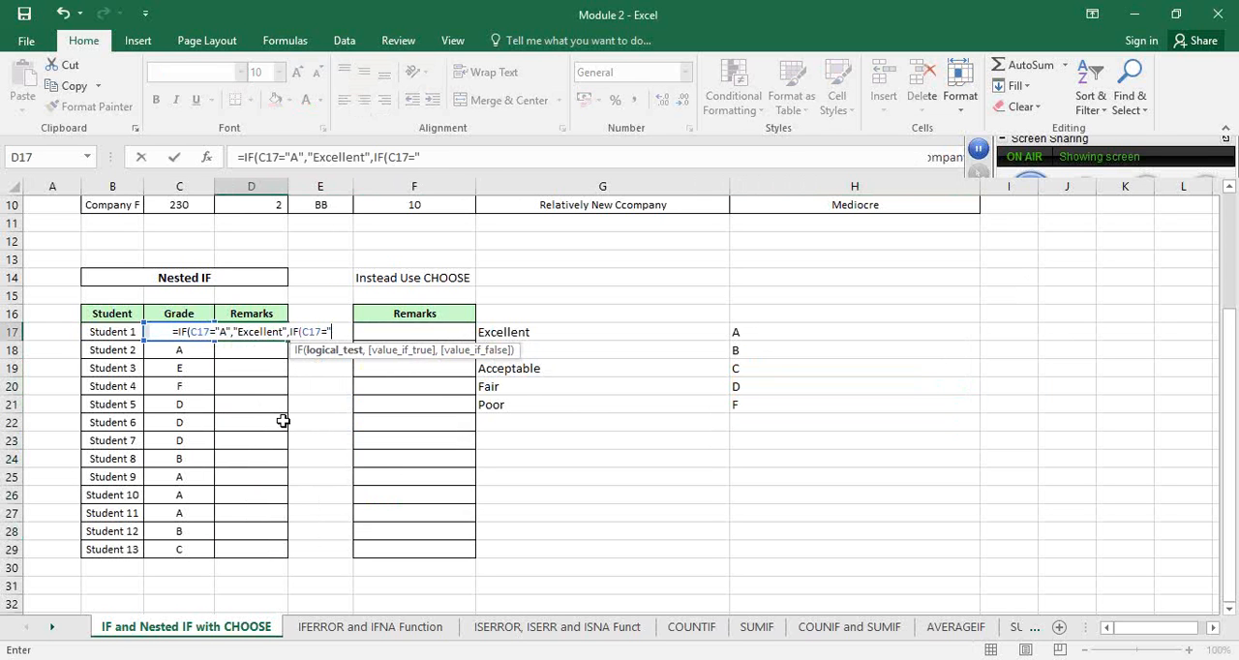
text(",)
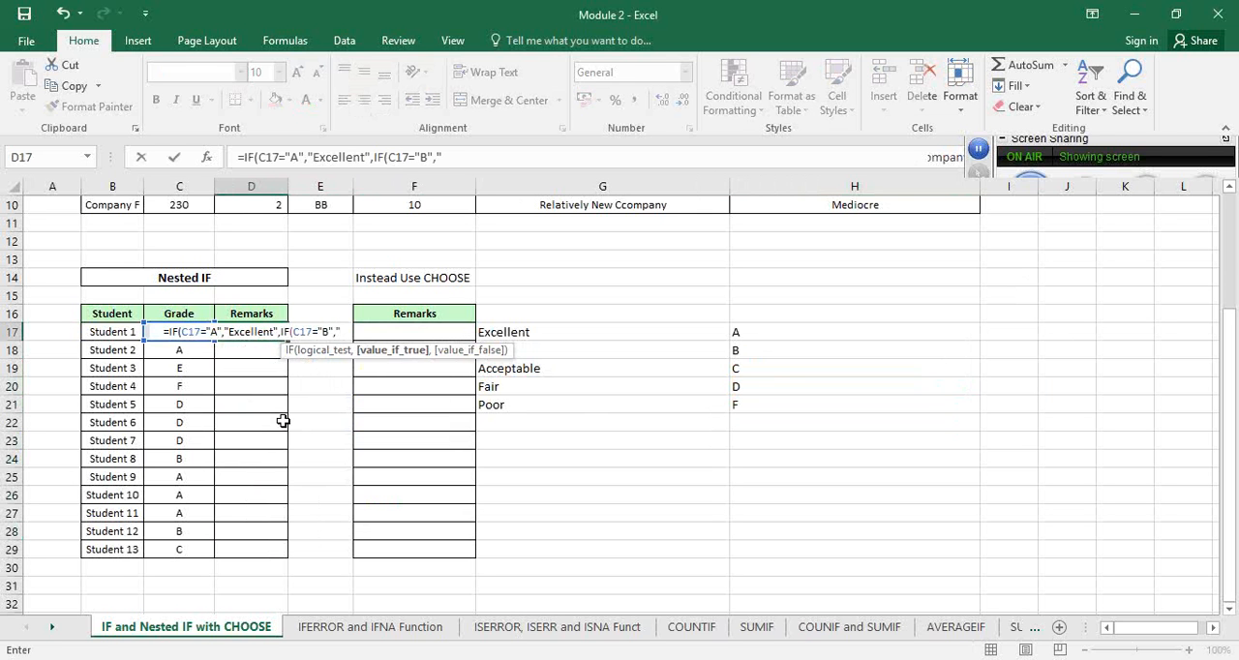
text("Good",if)
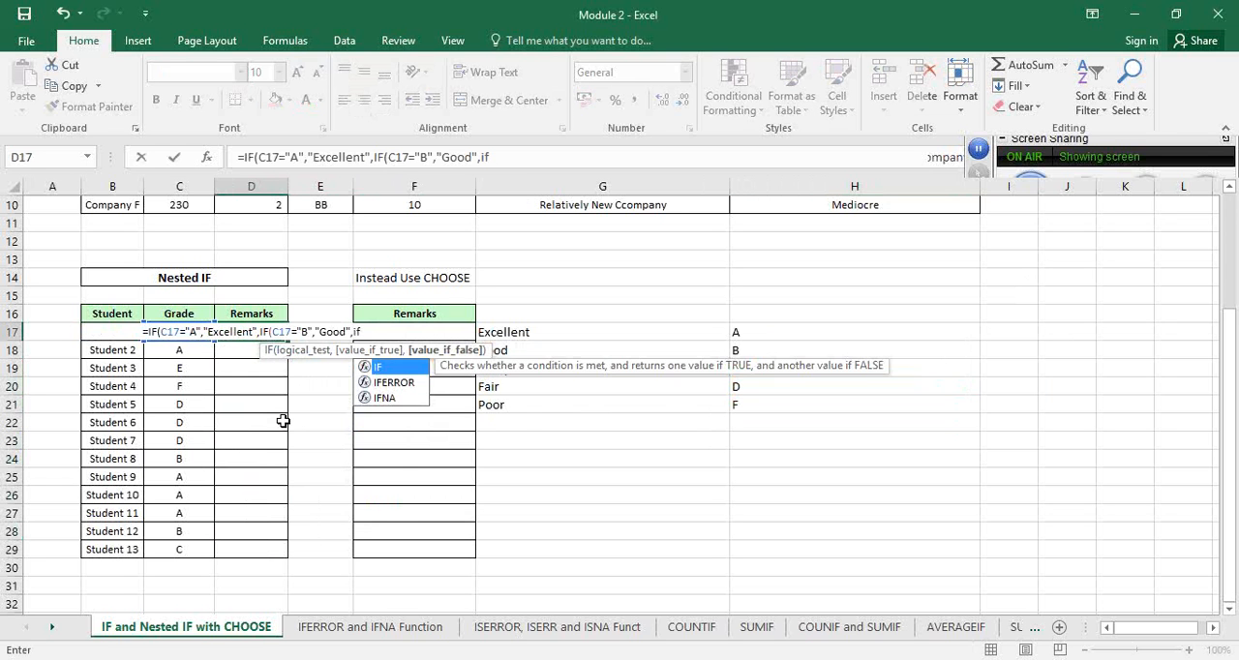
Nest a third IF in the D17 formula that returns "Acceptable" when C17 equals "C"
key(Tab)
text(C17=")
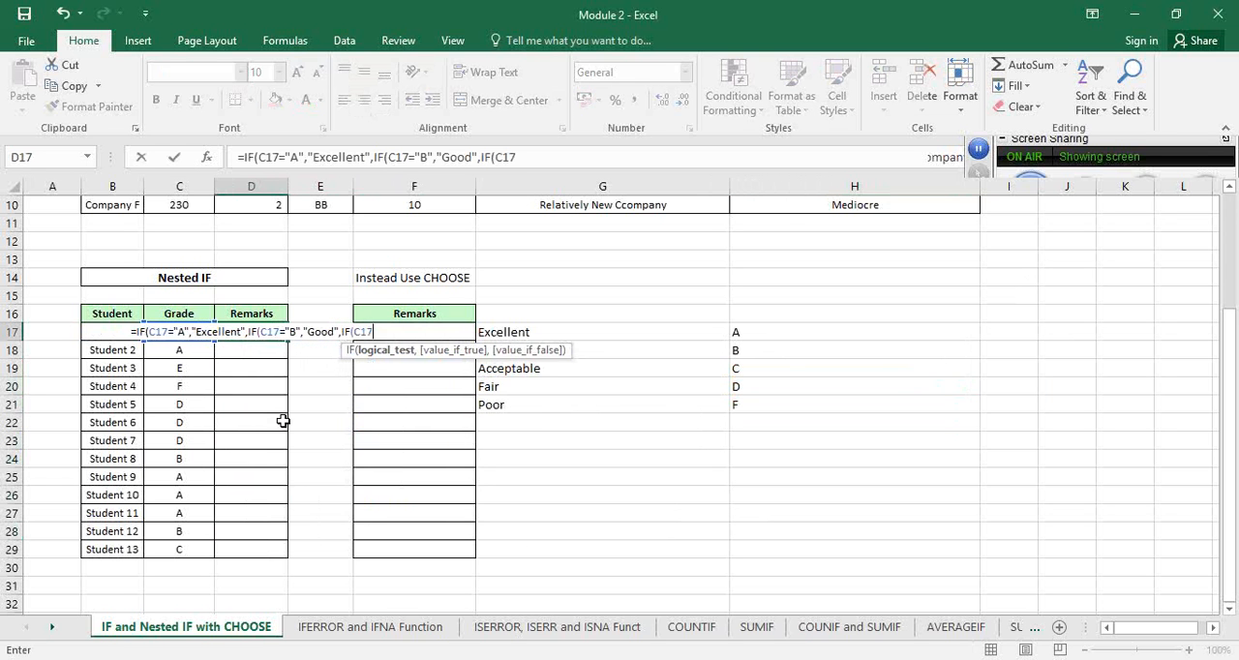
text(C)
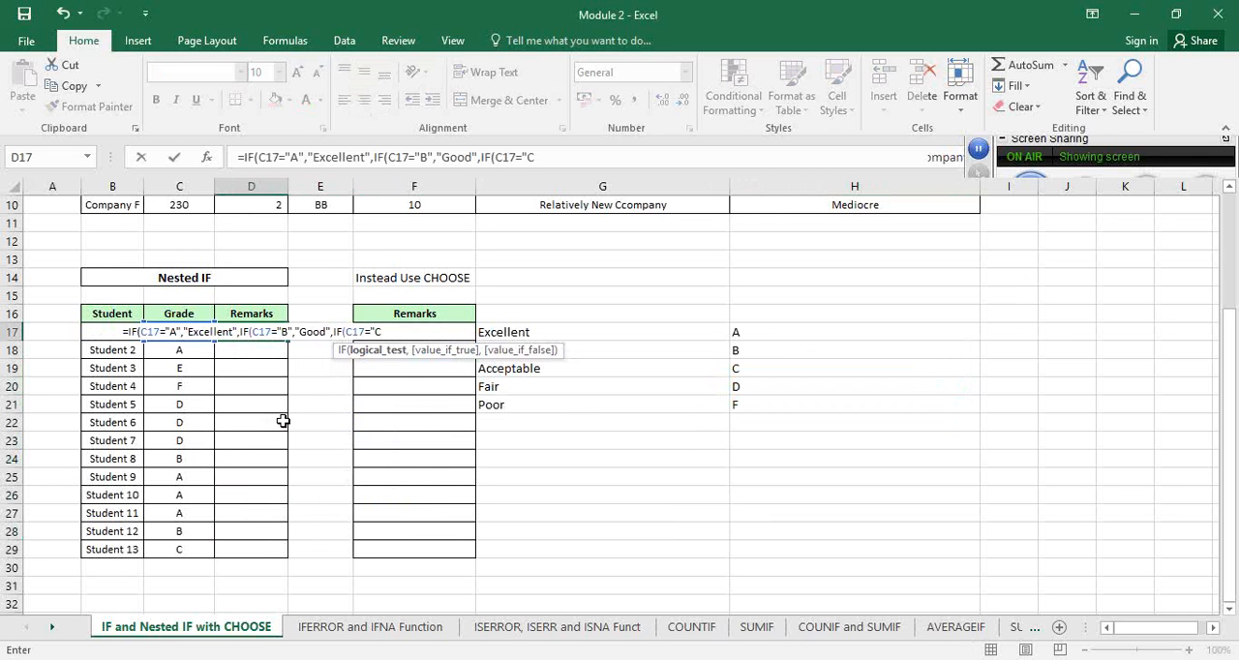
text("))
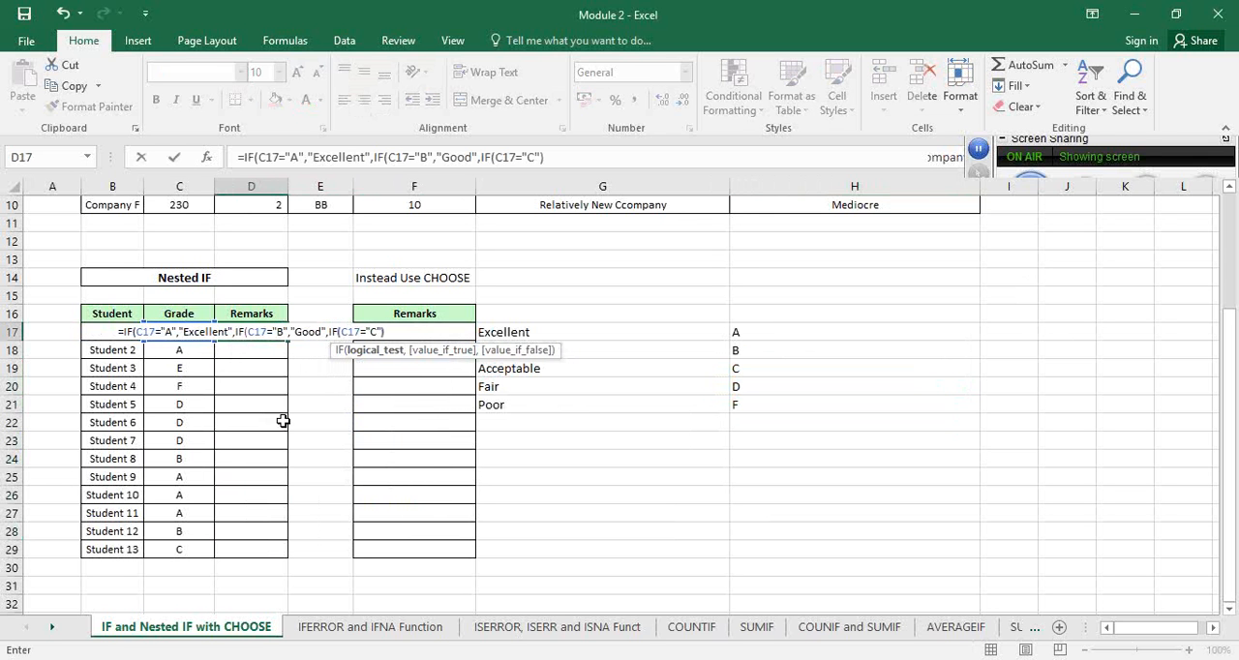
key(BackSpace)
text(,")
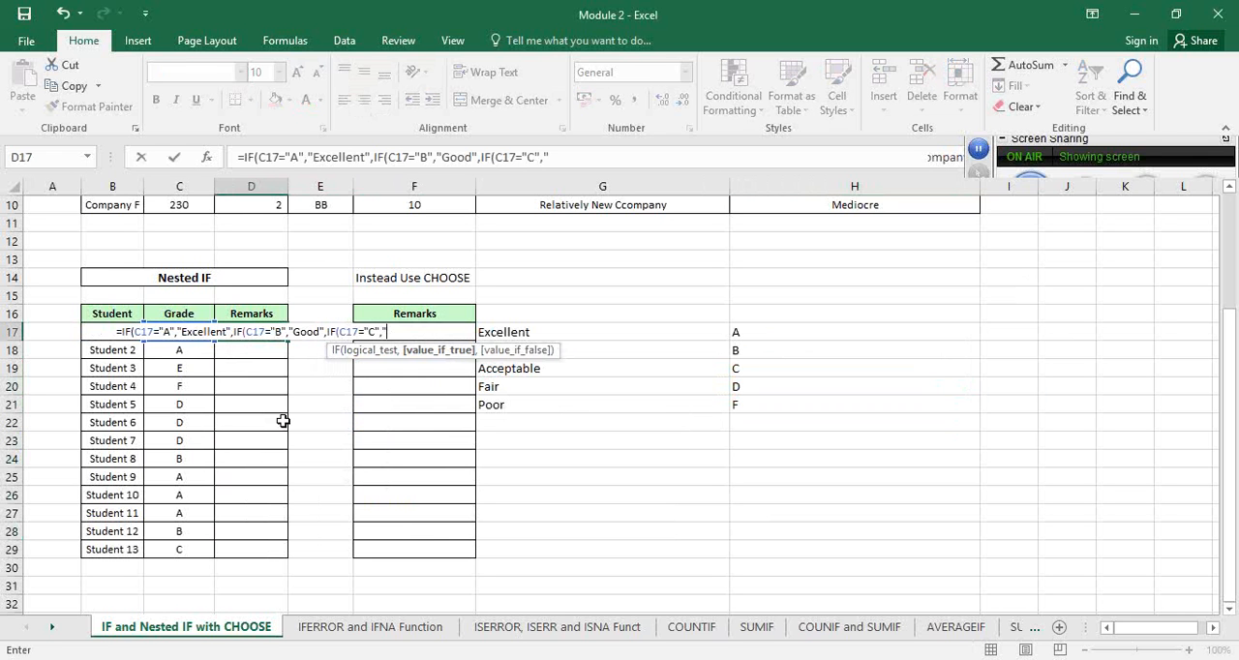
text(Acceptable",)
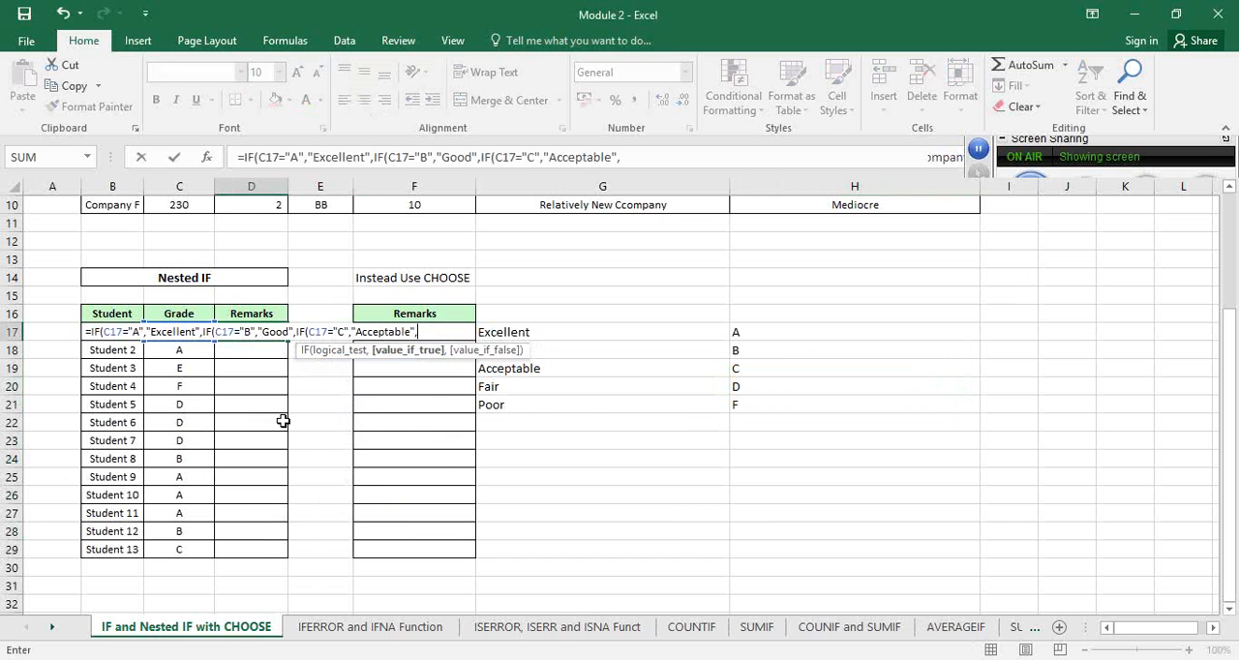
key(BackSpace)
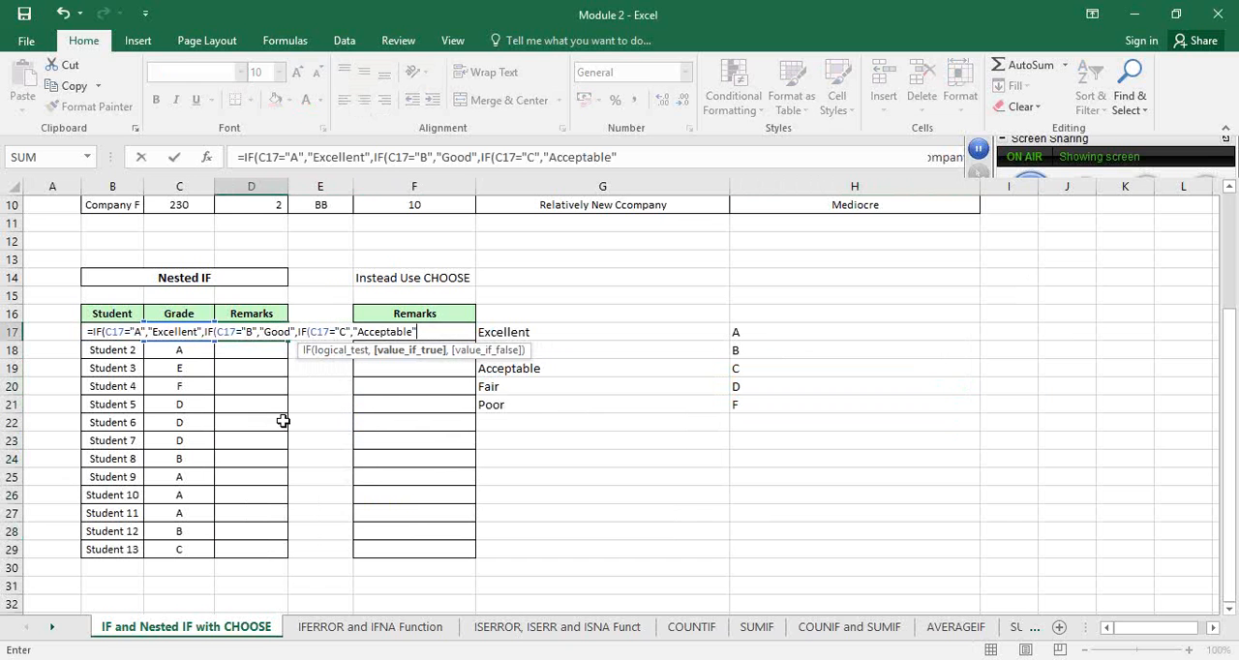
Nest a fourth IF in the D17 formula that returns "Fair" when C17 equals "D"
text(,)
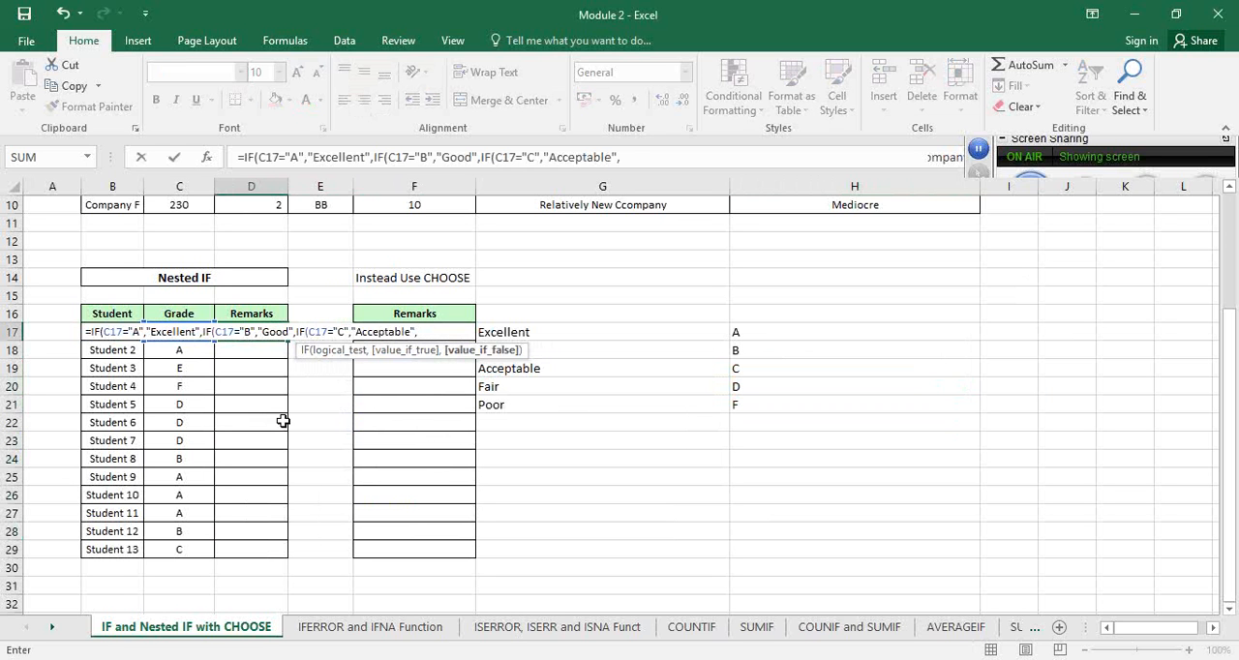
text(IF()
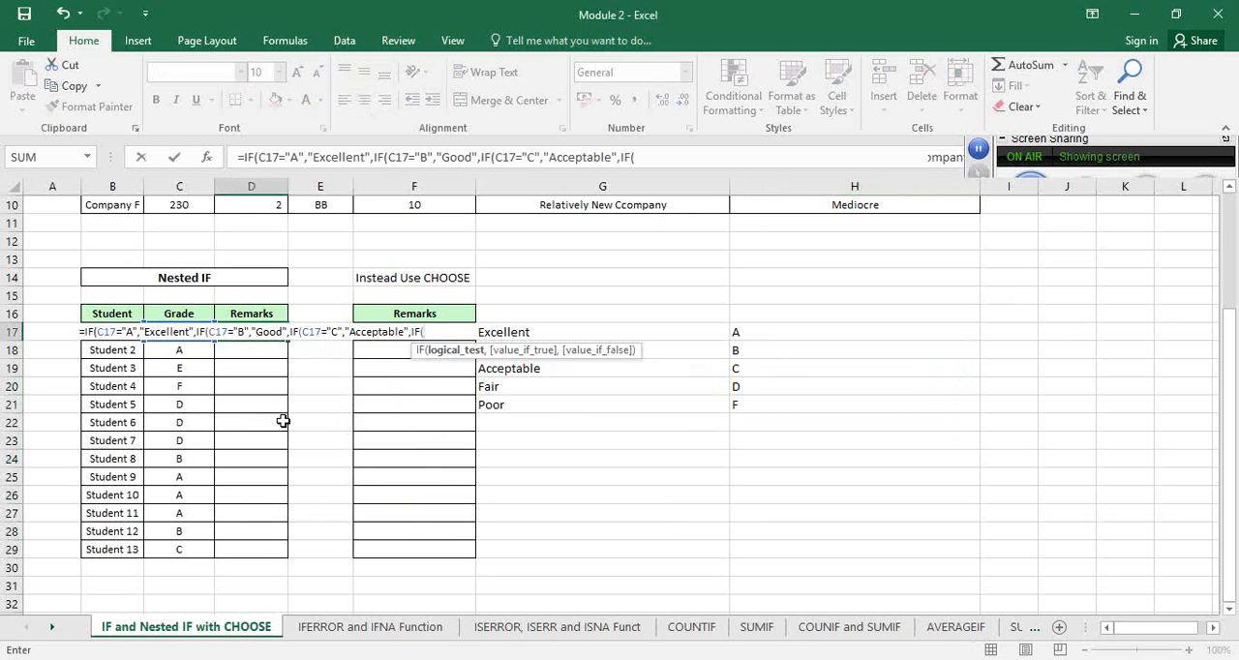
text(C17)
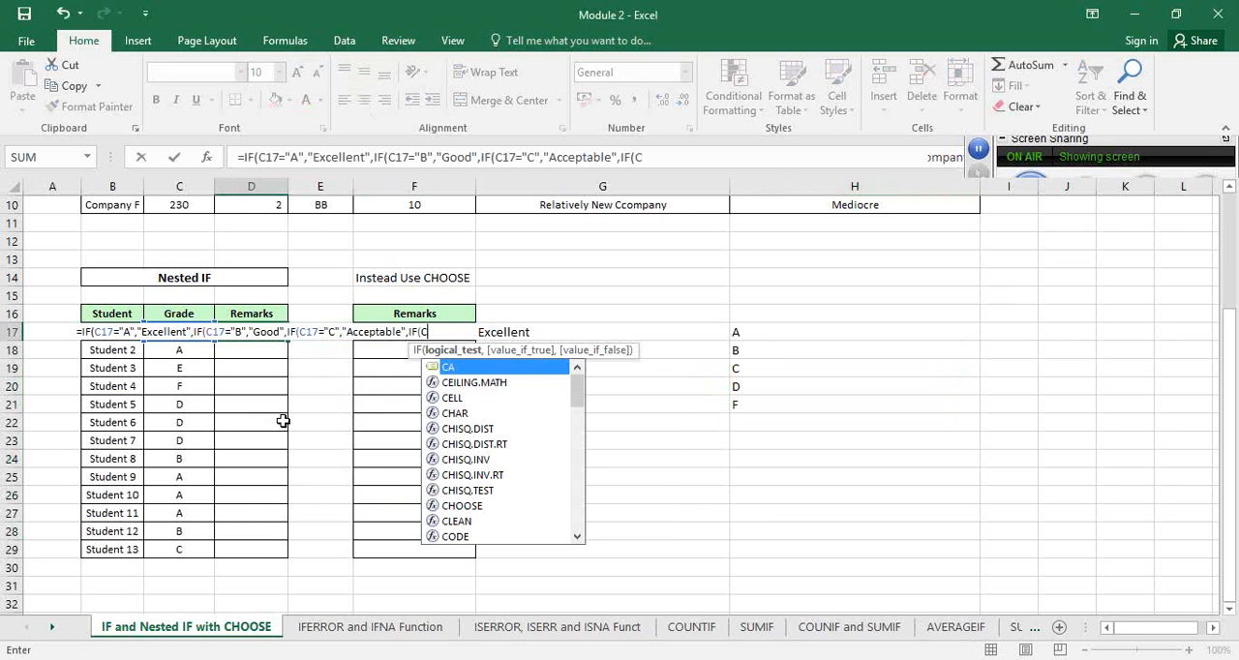
text(="D")
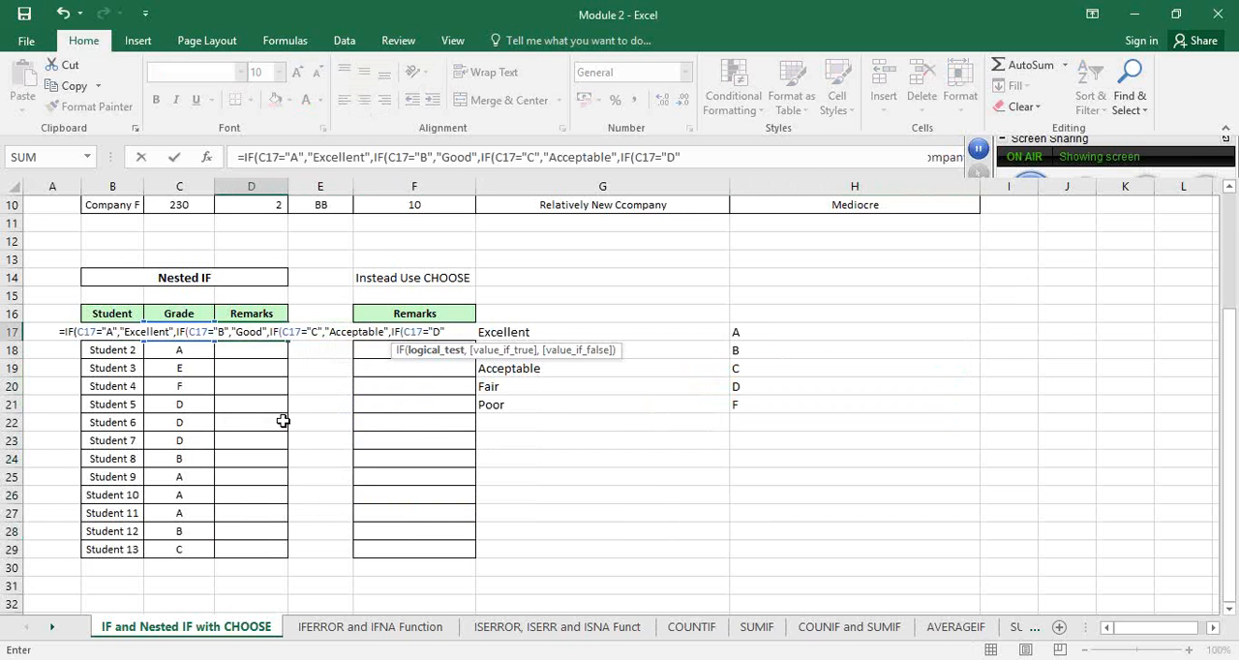
text(,)
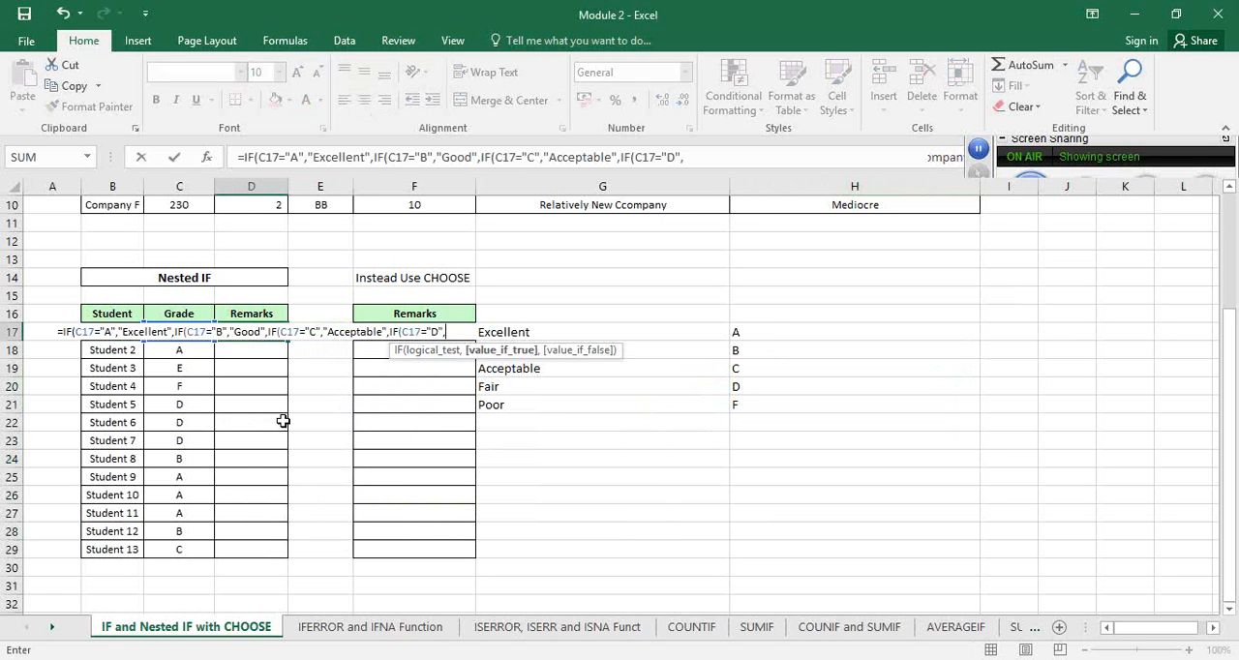
text("Fair)
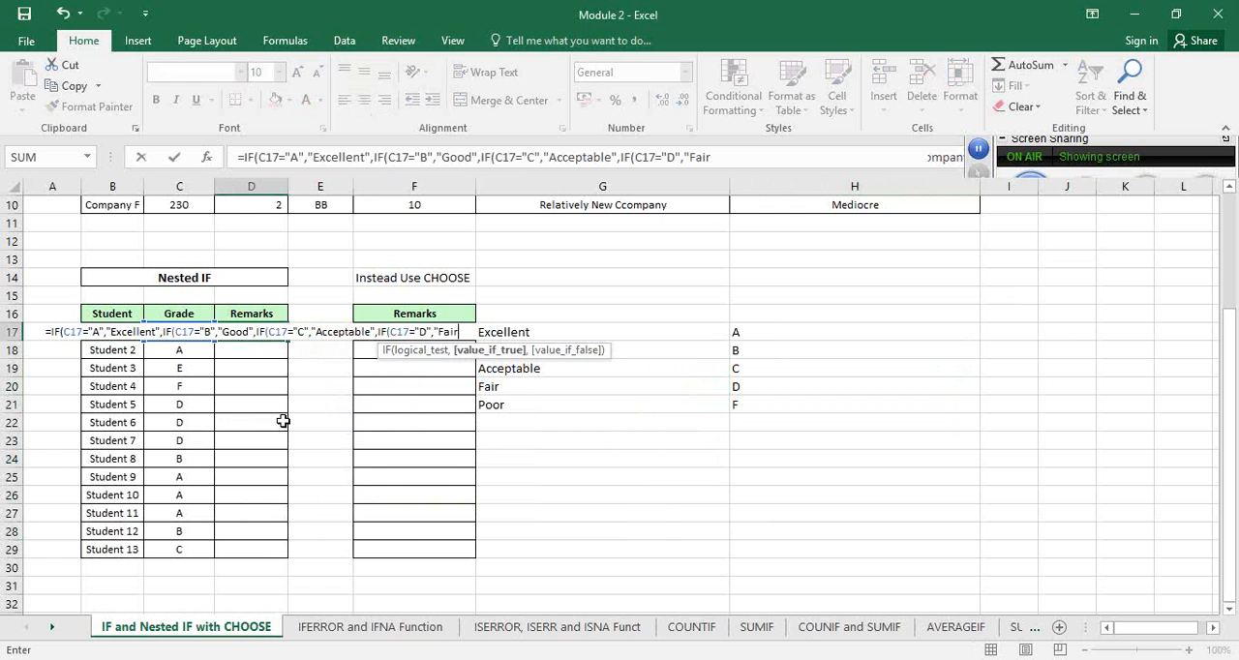
text(")
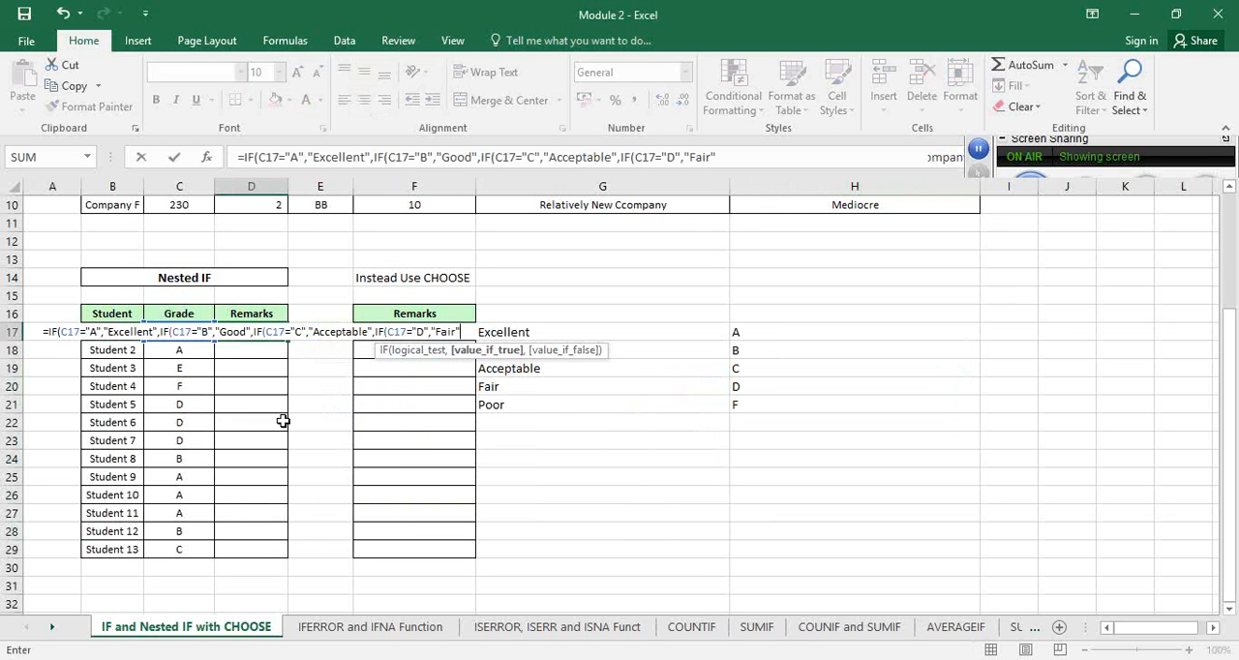
text(,)
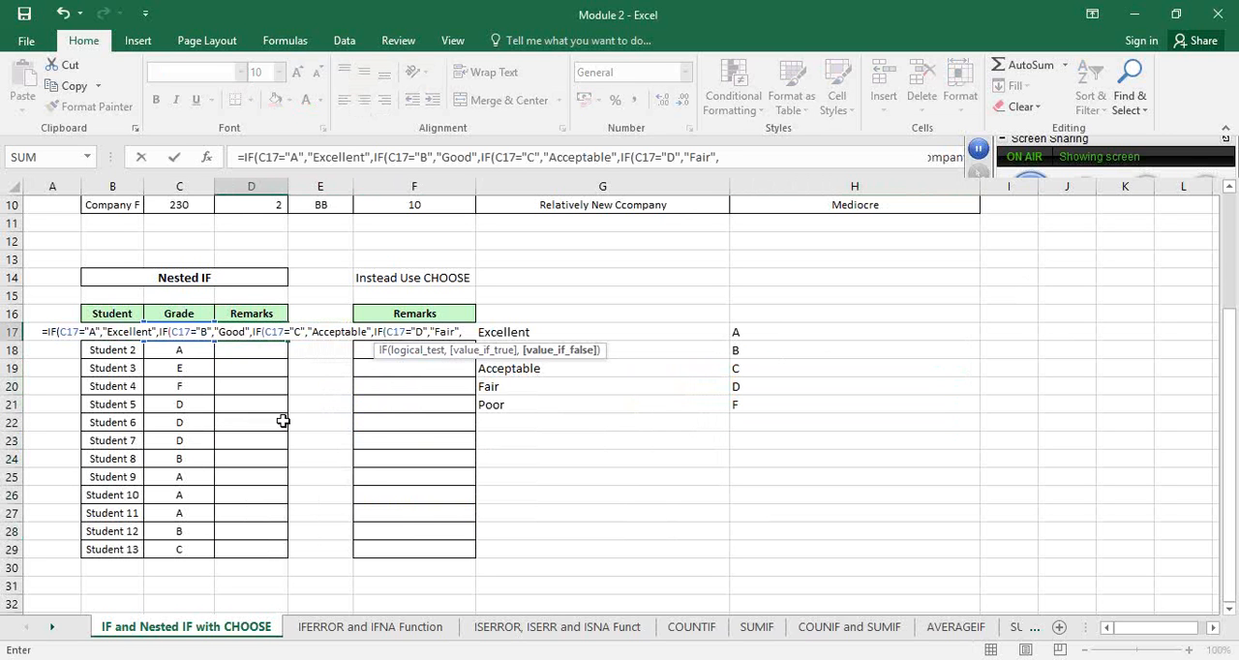
text(")
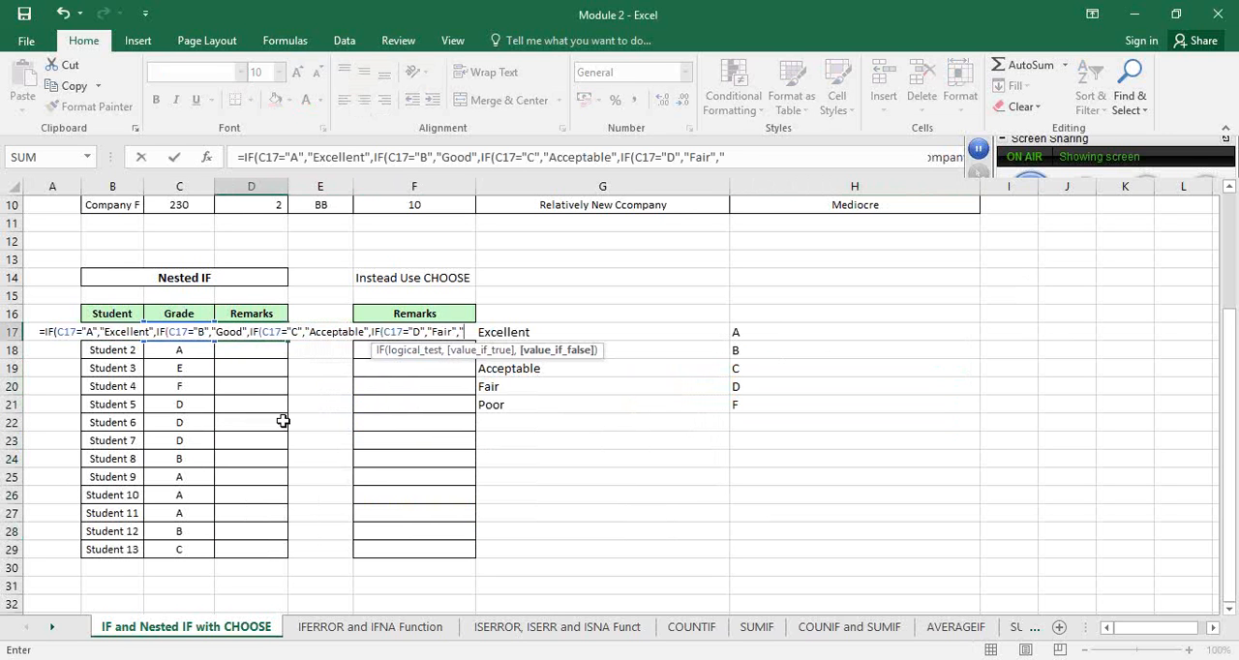
text(Poor)
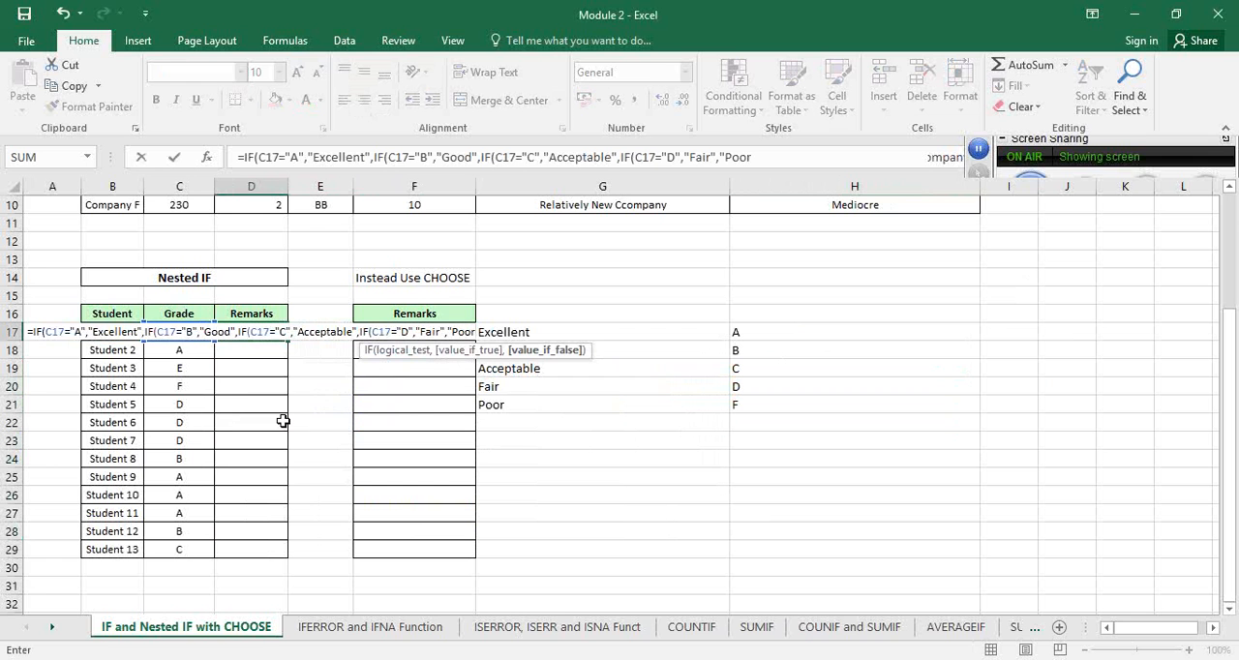
text(")))))
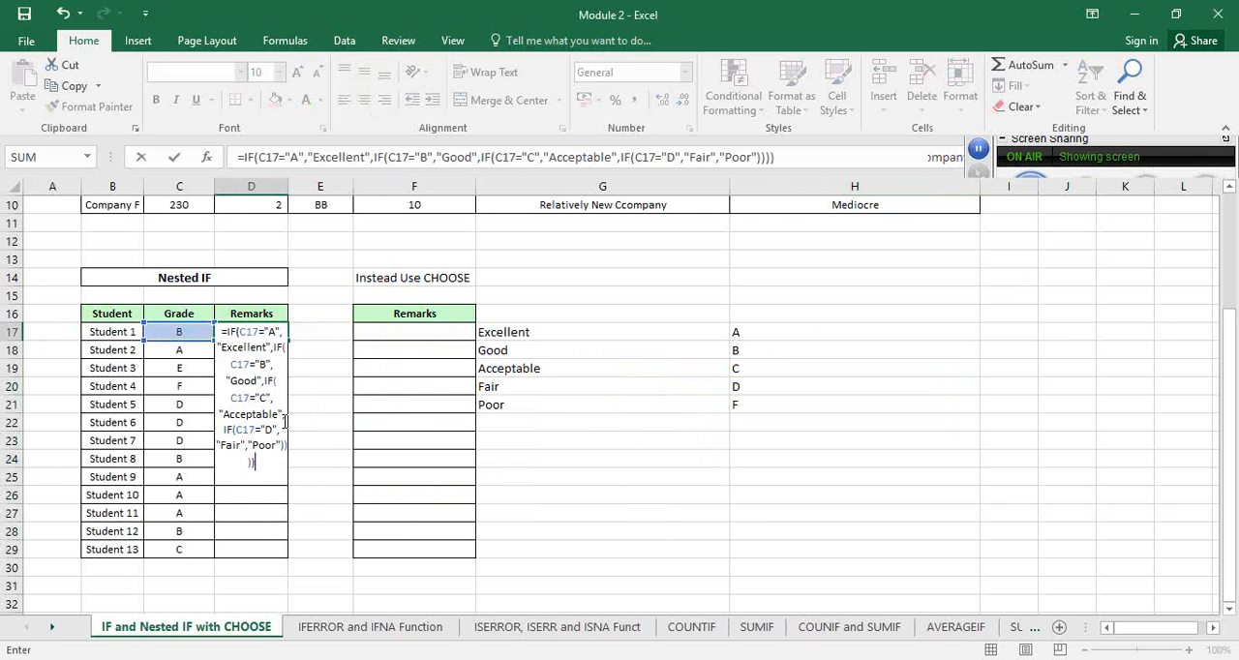
Complete the D17 formula with "Poor" as the value for all other grades, and check it against Student 1's grade in C17
key(Return)
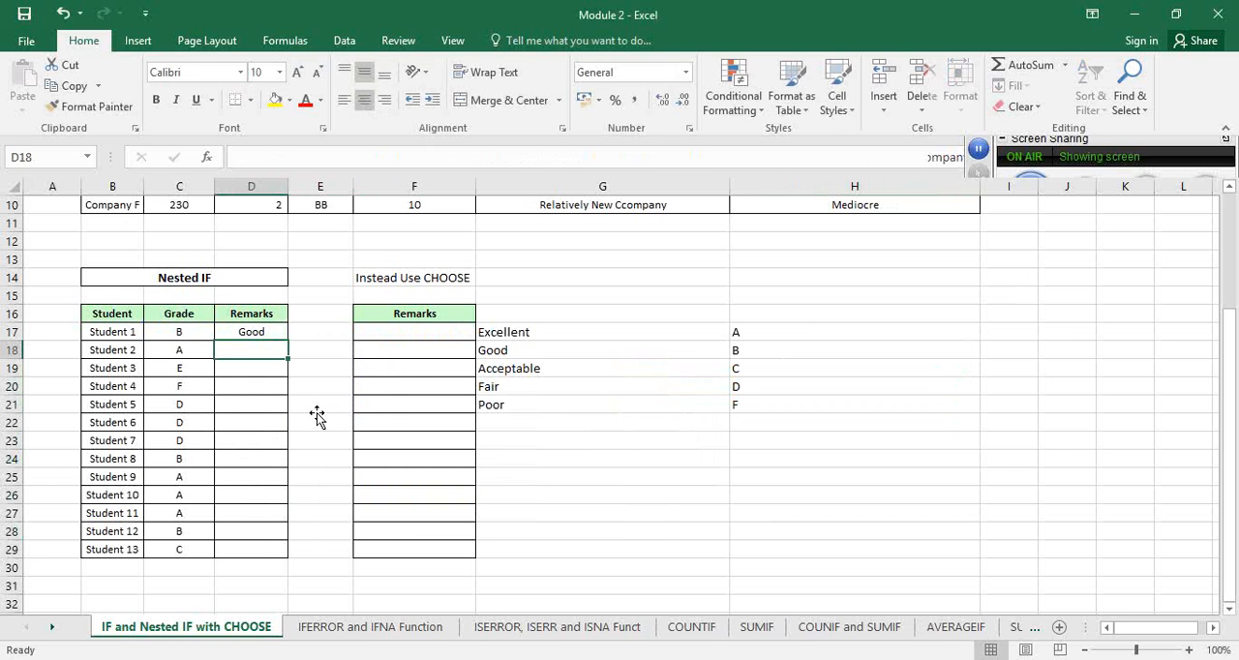
key(Up)
key(Left)
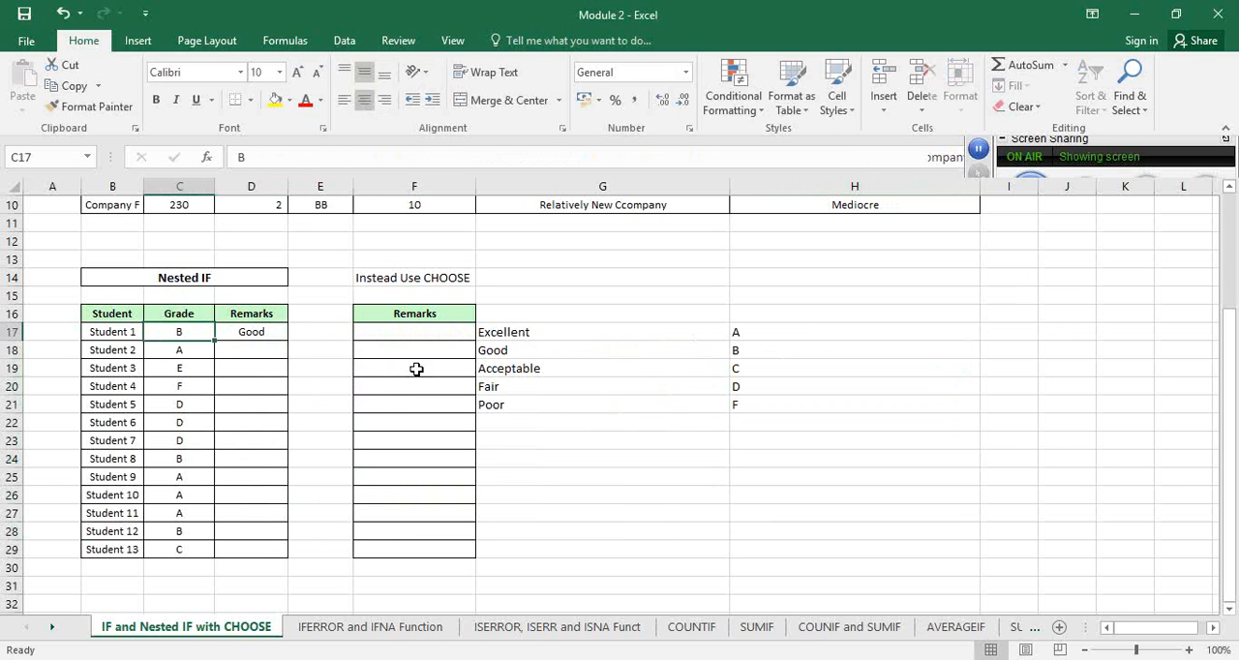
Fill the nested IF formula from D17 down the Remarks column to D29 for all students
click(281, 338)
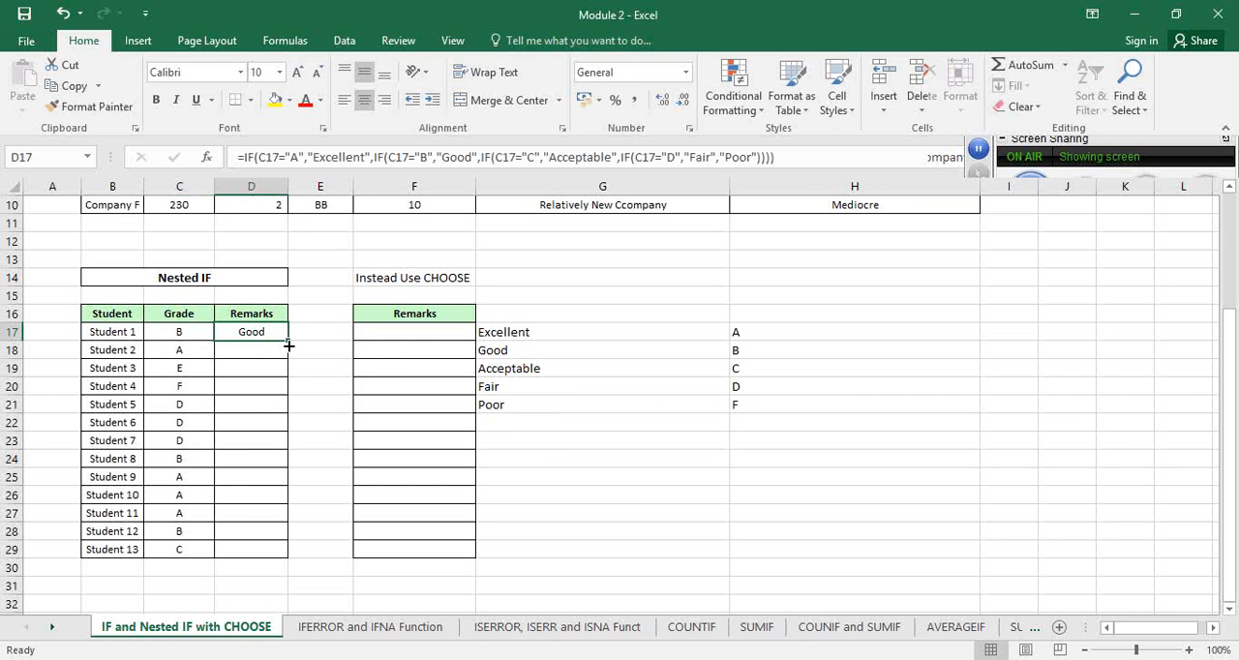
double_click(288, 345)
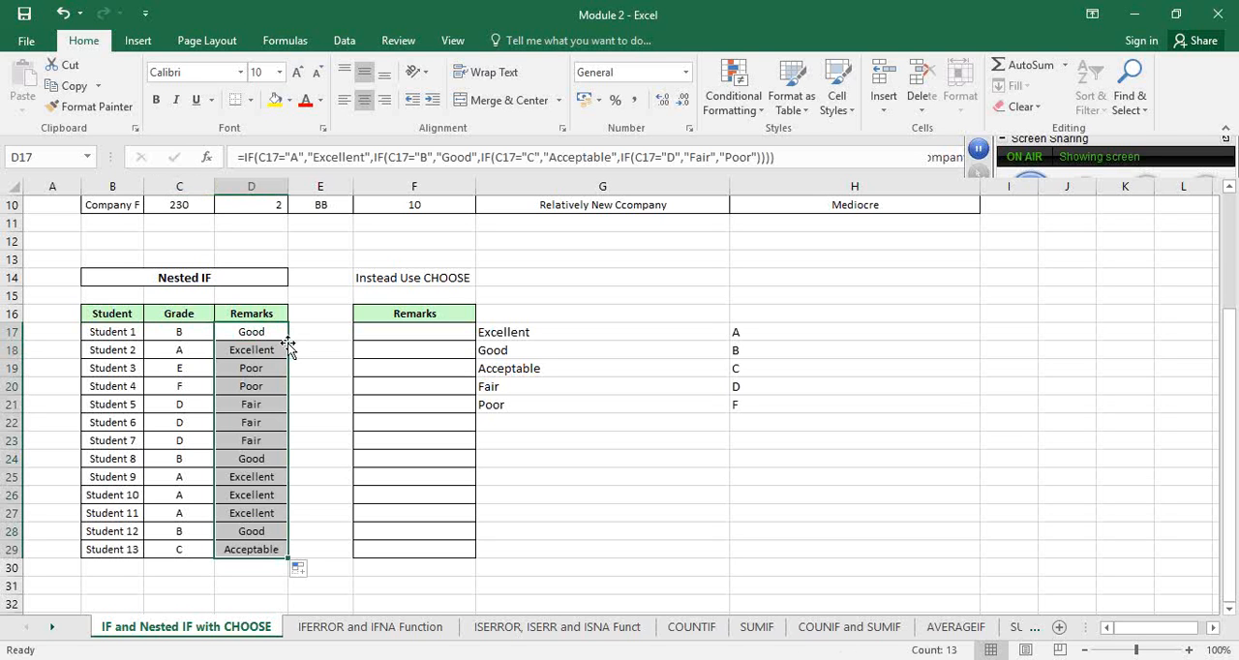
click(389, 331)
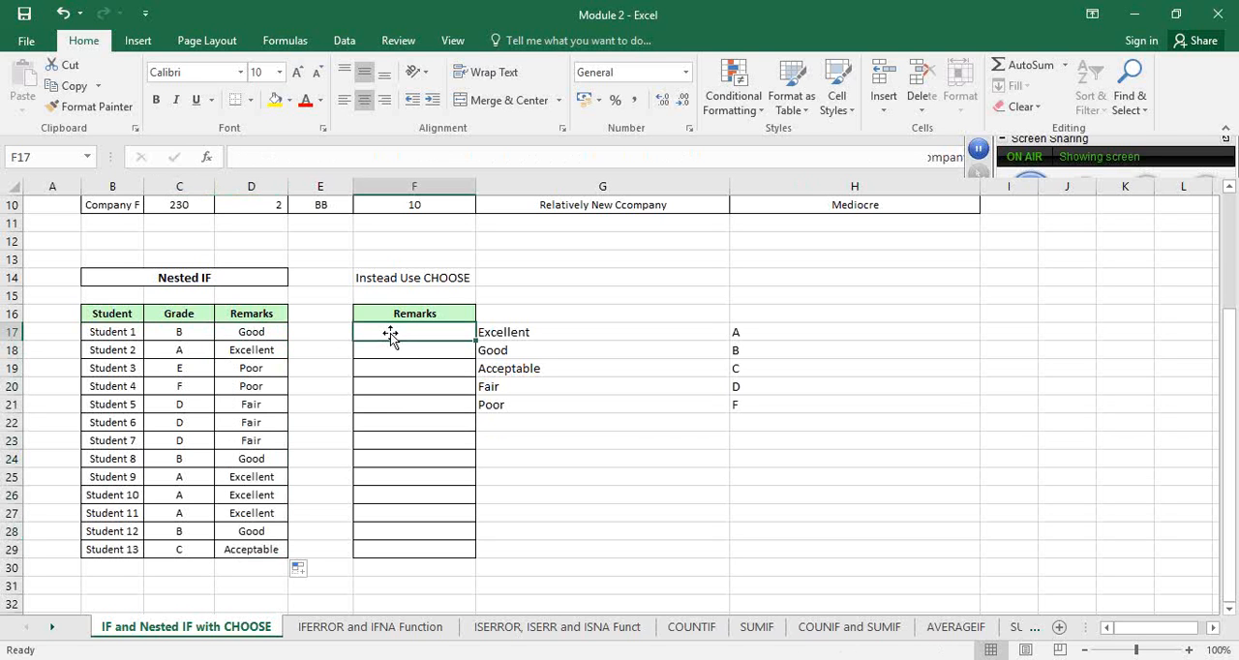
text(=ch)
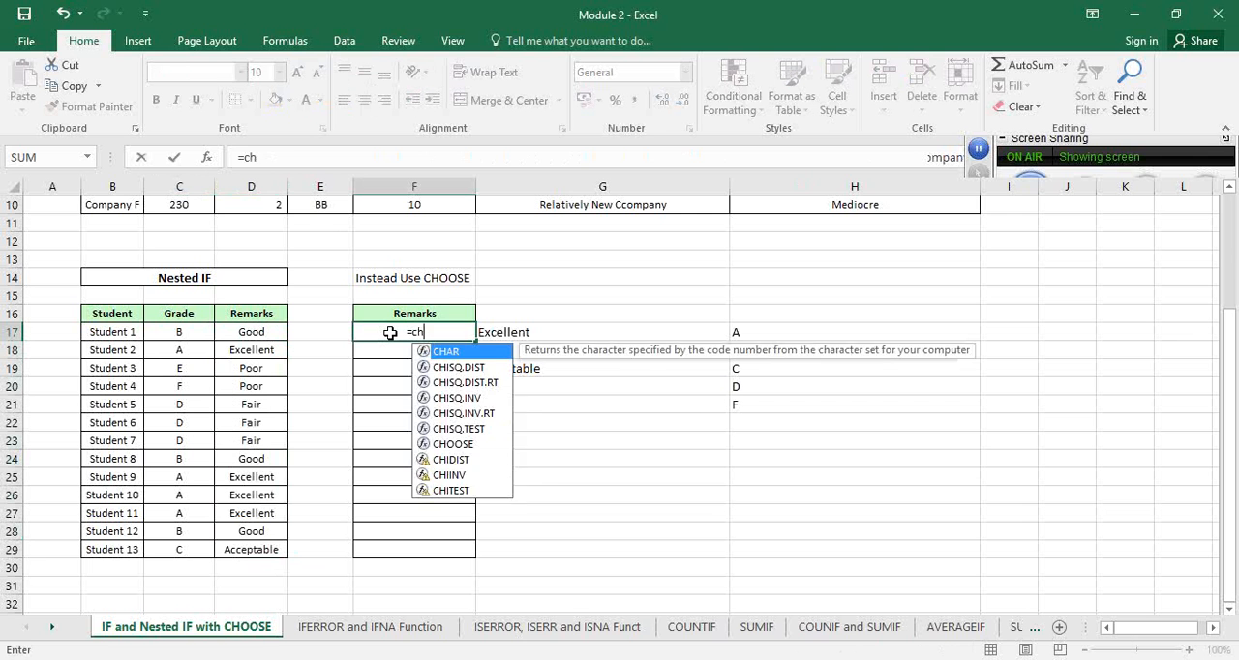
text(oos)
key(Tab)
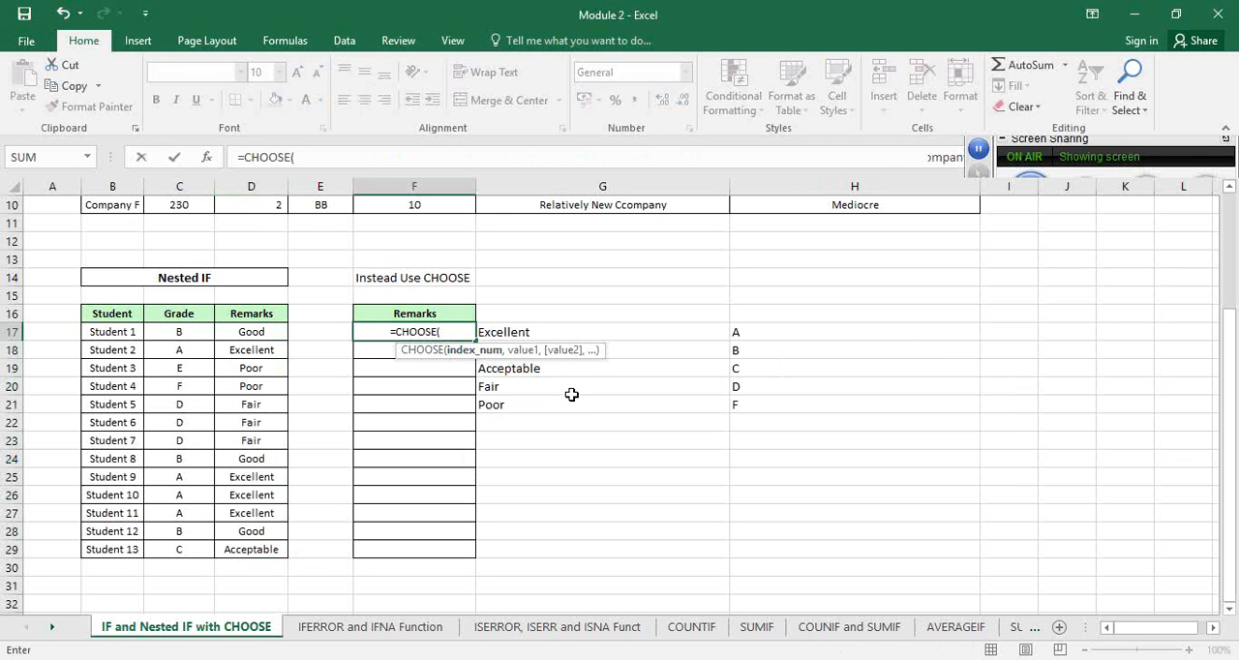
key(Escape)
Enter a sample formula in G27: =CHOOSE(4,"A","B","C","D","E")
click(571, 511)
text(=choose)
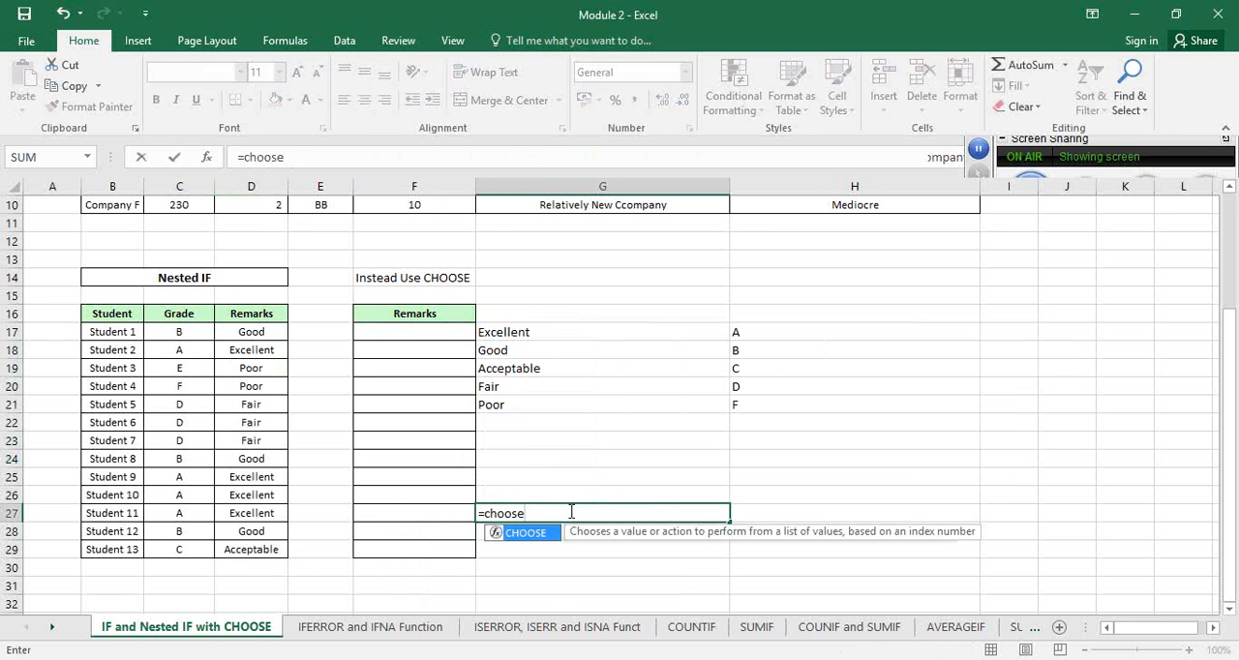
key(Tab)
text(4,)
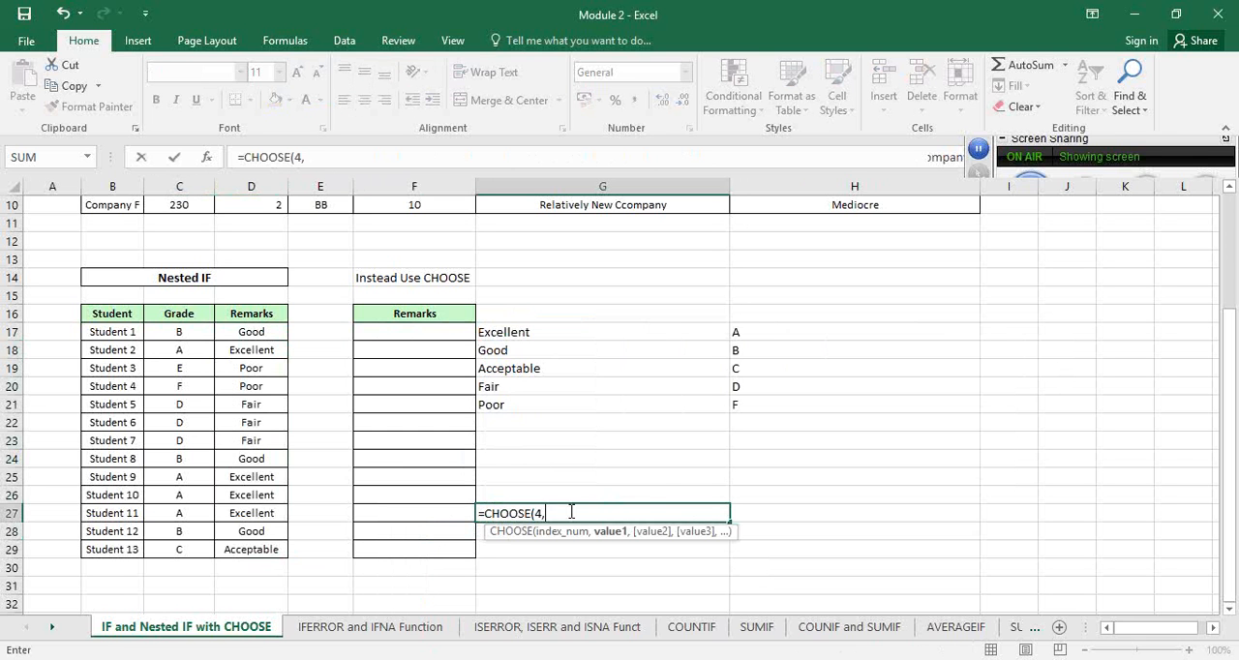
text("A","B)
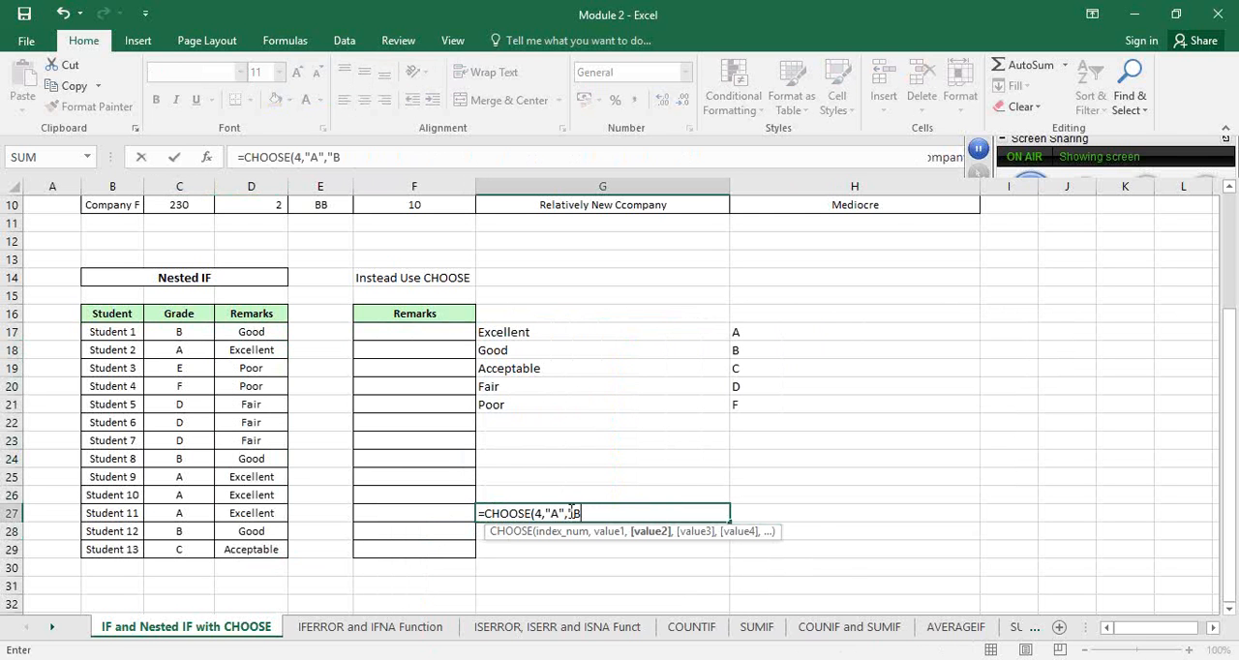
text(","C",)
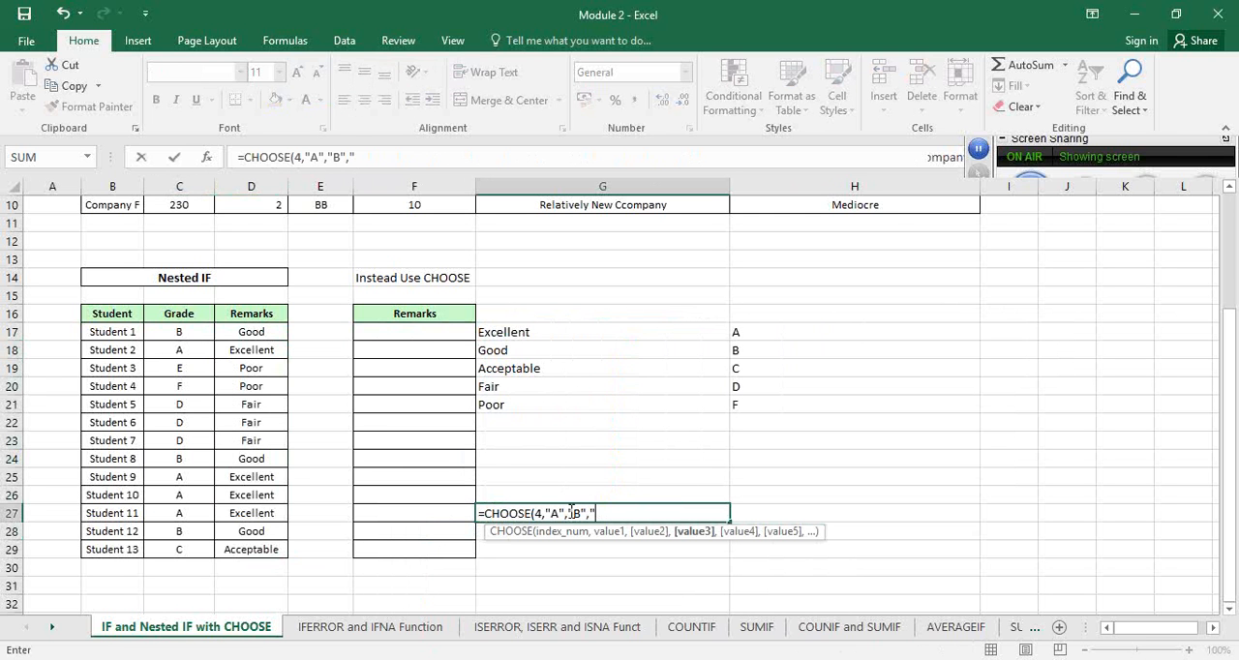
text("D)
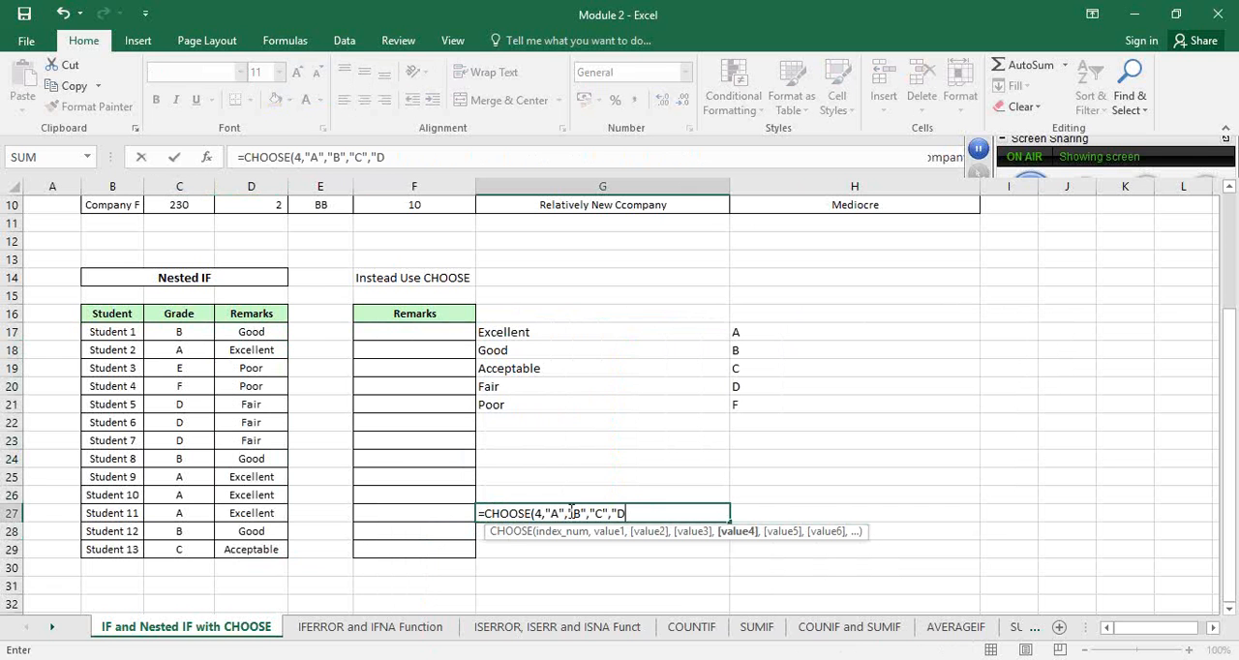
text(","E")
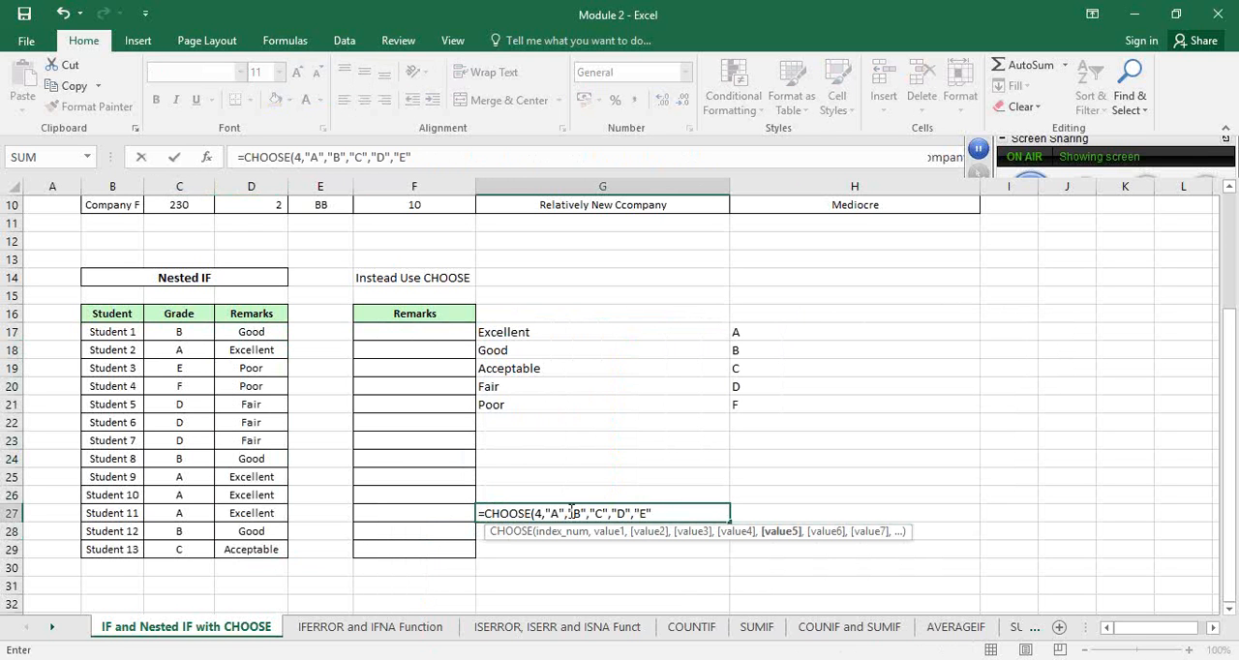
text())
key(Return)
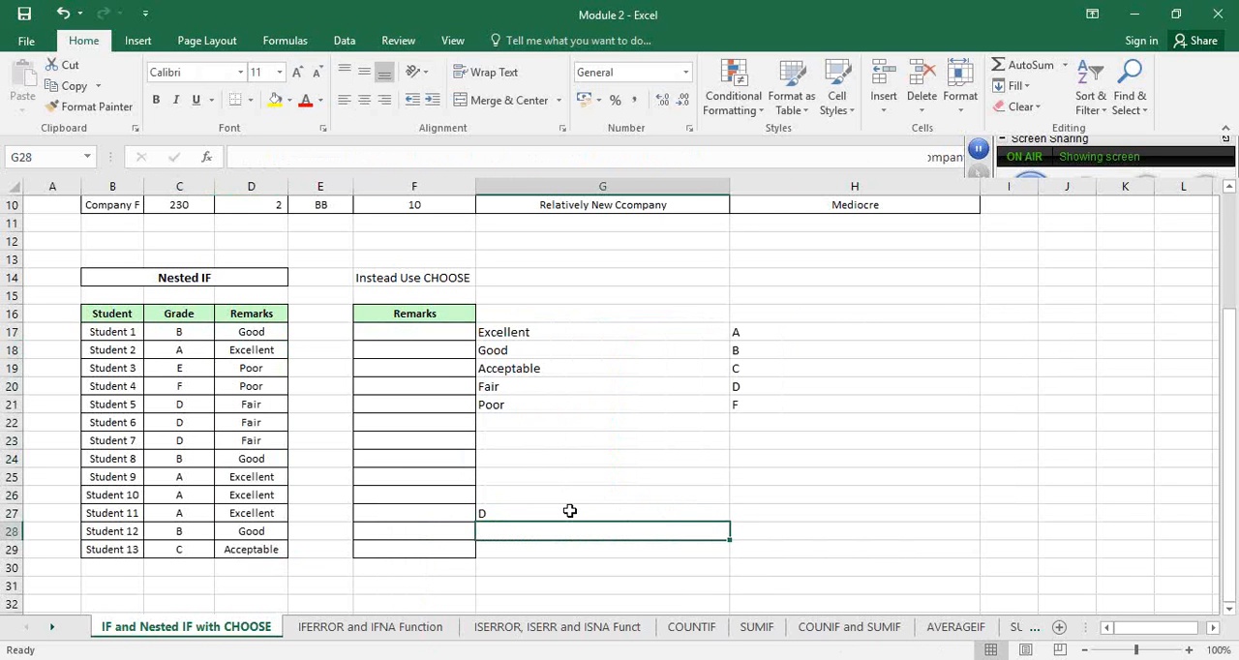
Change the index number of the CHOOSE formula in G27 to 3
click(569, 511)
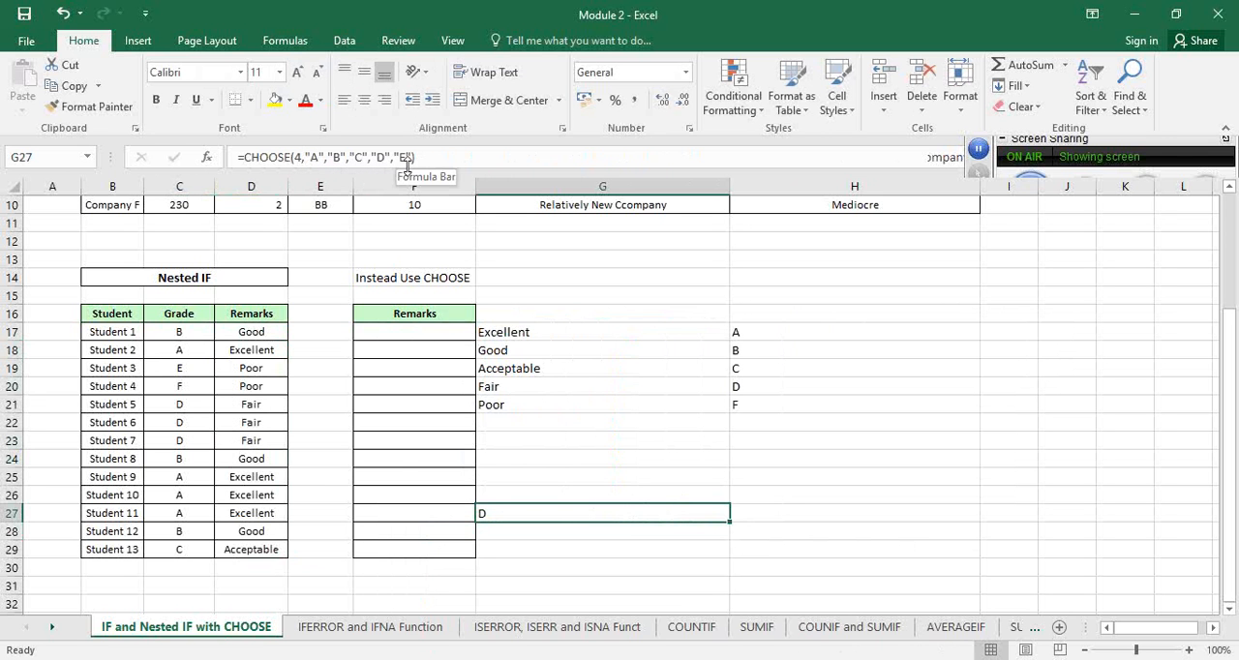
click(303, 158)
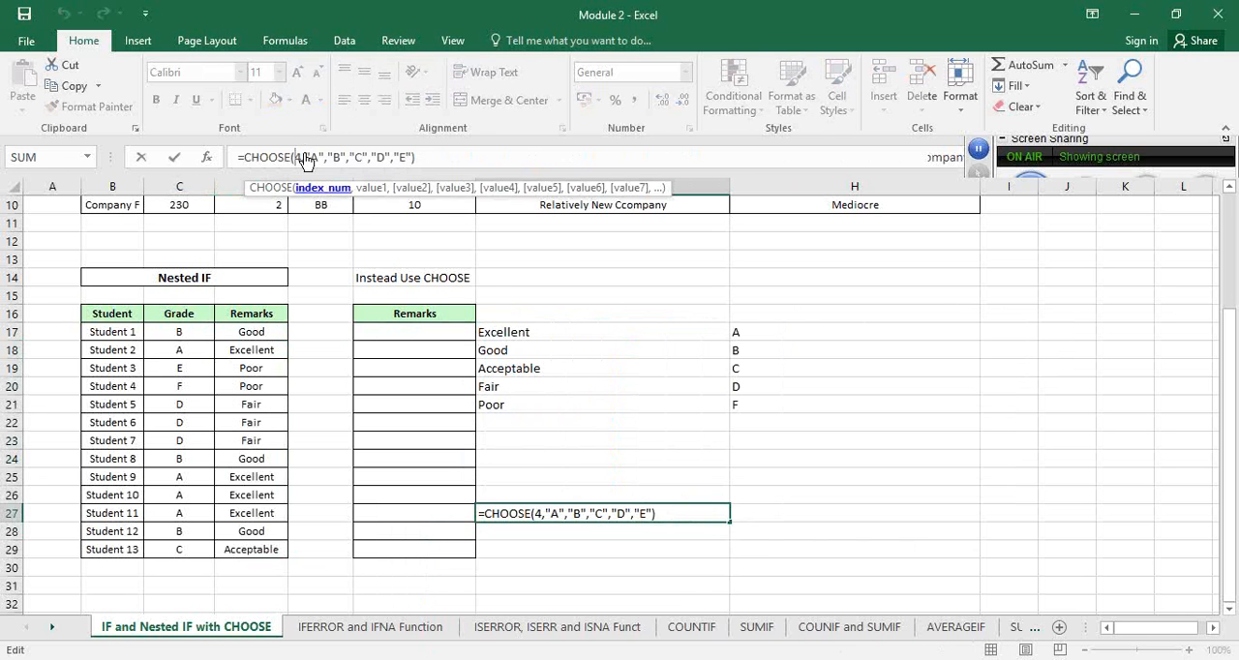
key(Delete)
text(3)
key(Return)
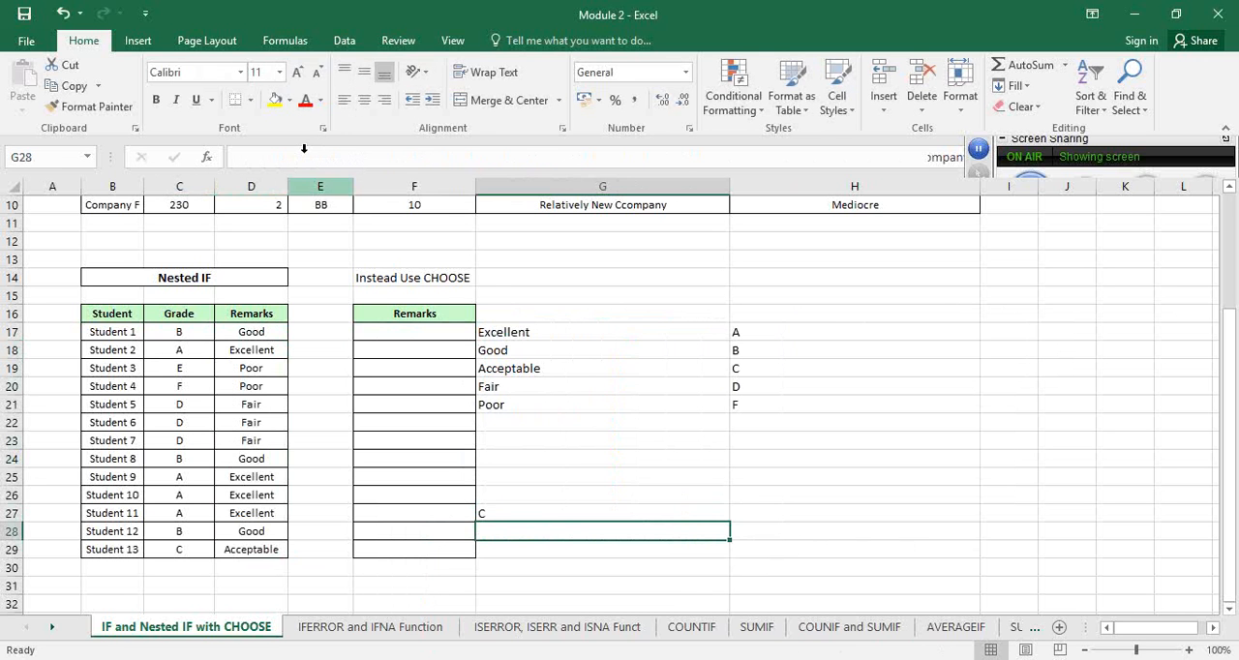
Clear the sample CHOOSE formula from G27 and undo the deletion
click(497, 513)
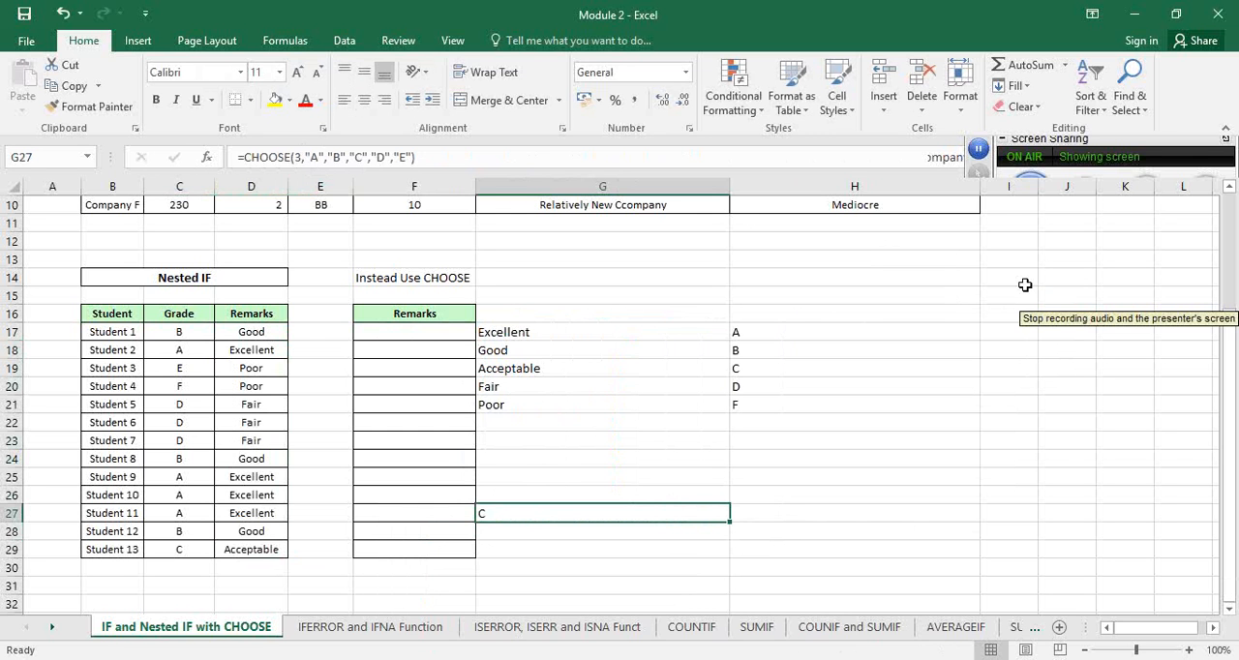
key(Delete)
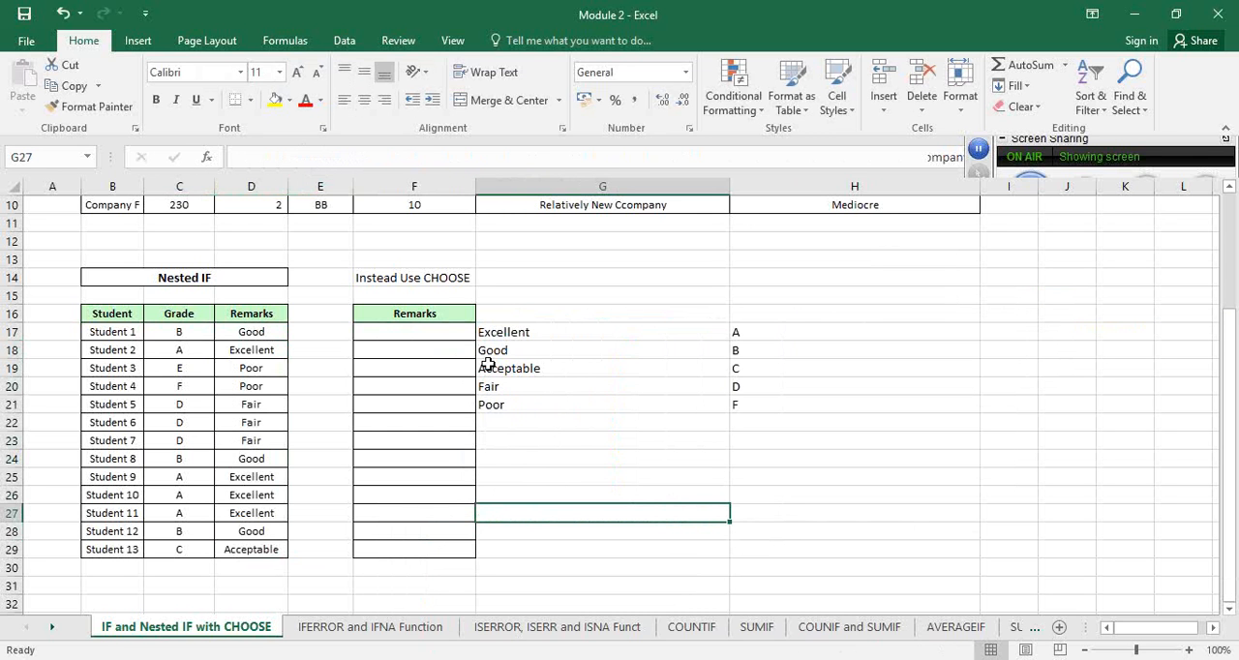
key(ctrl+z)
Enter =CODE(C18) in F17 to get the character code of Student 2's grade
click(445, 329)
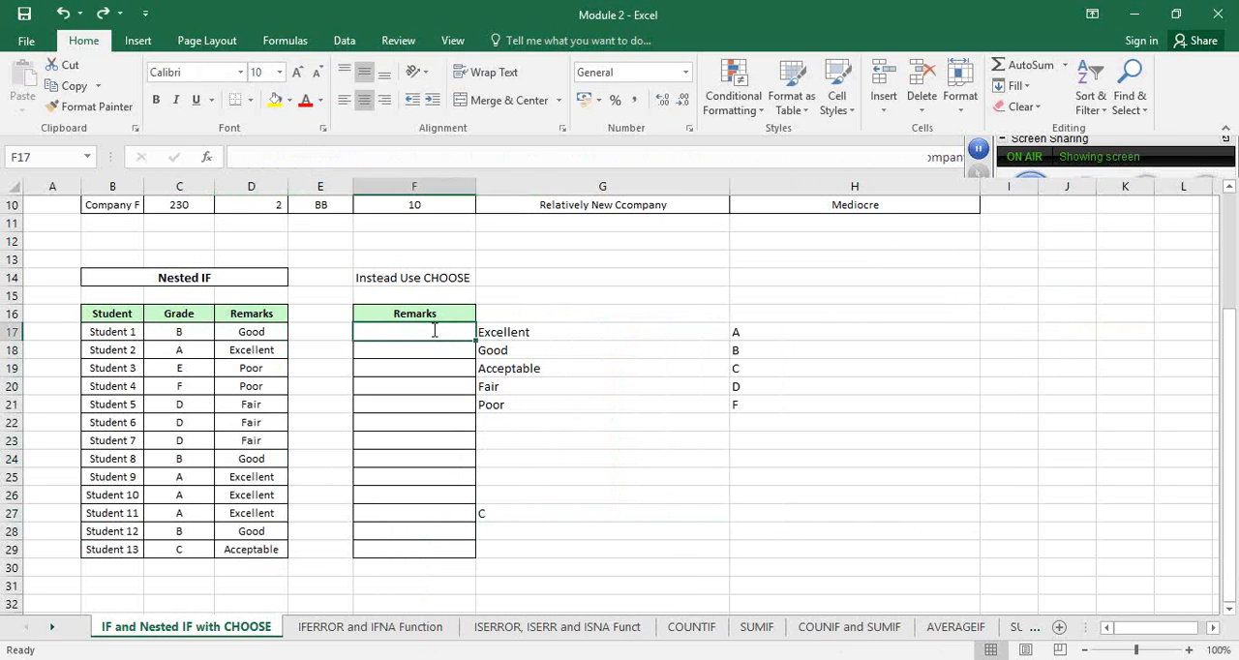
text(=code)
key(Tab)
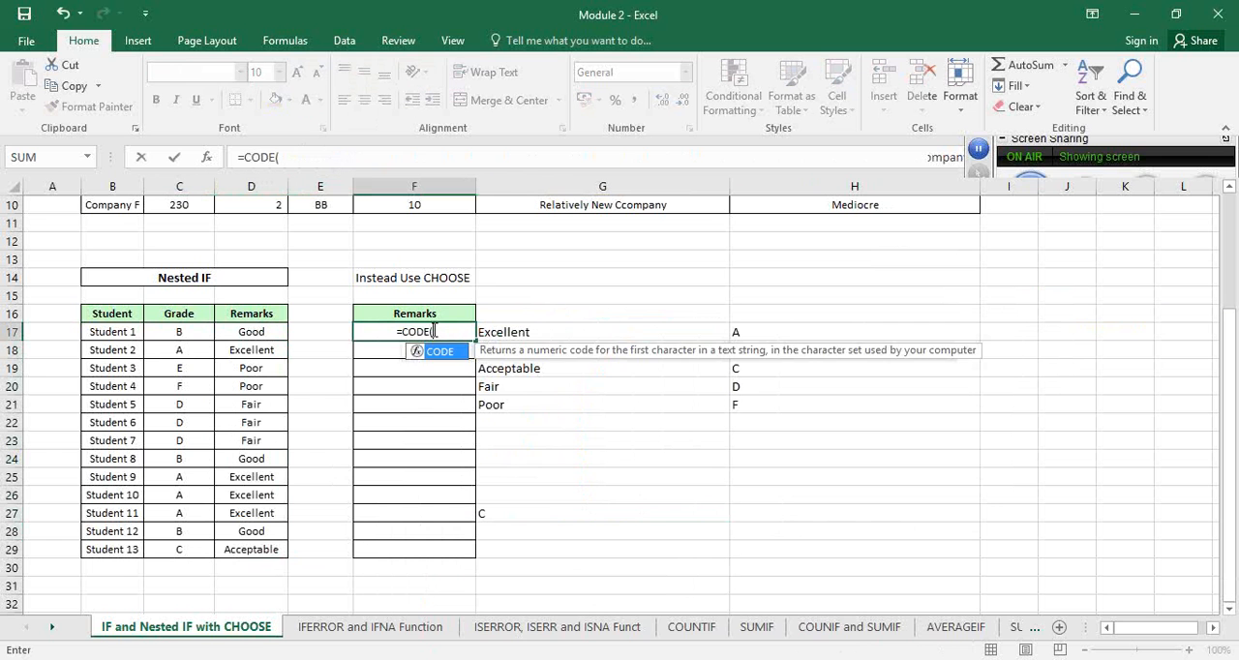
click(158, 351)
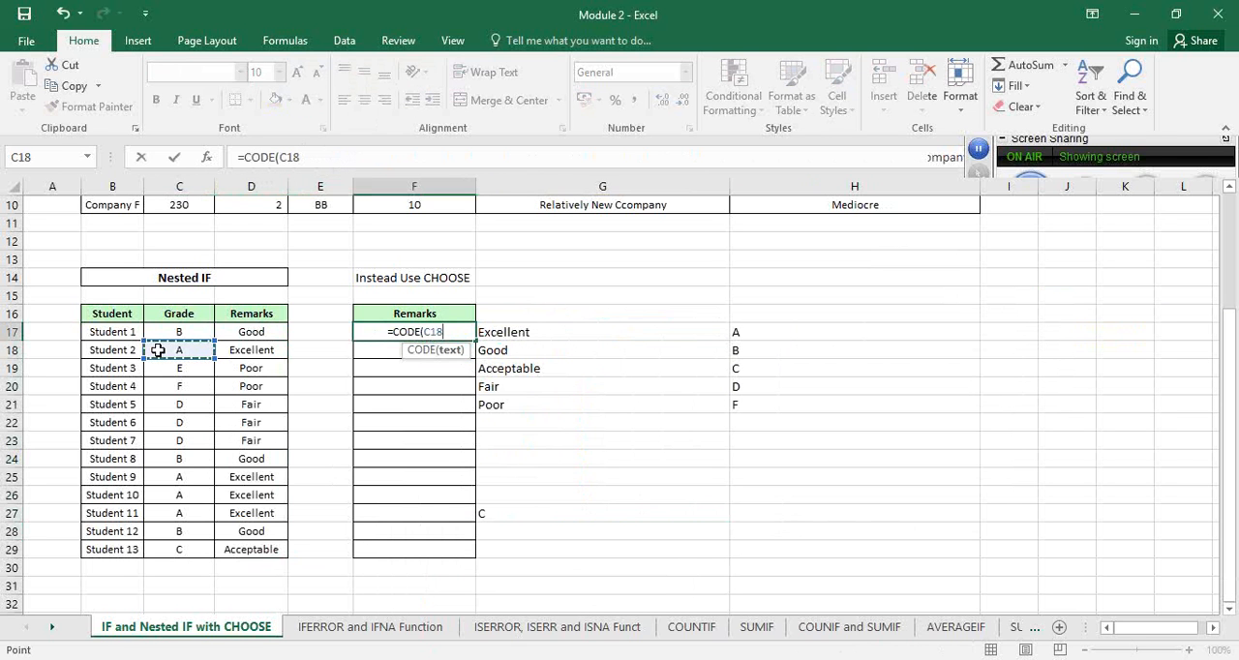
text())
key(Return)
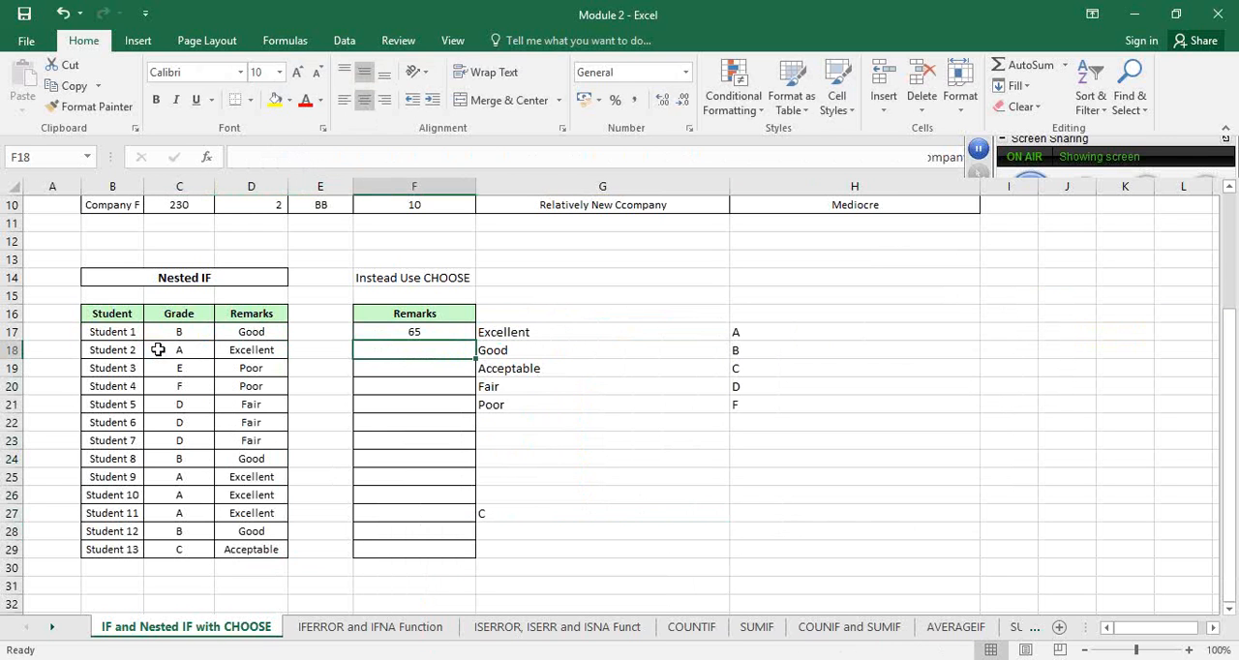
Wrap the F17 formula in a CHOOSE function whose index number is CODE(C18)-64
click(422, 331)
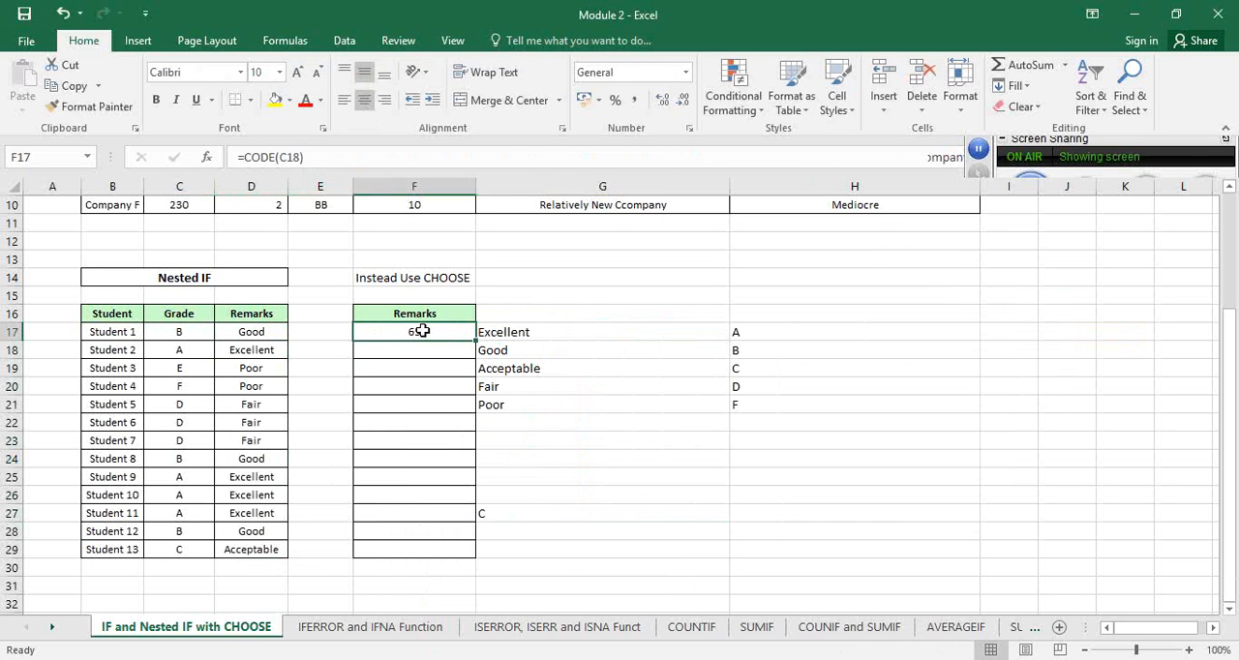
click(242, 157)
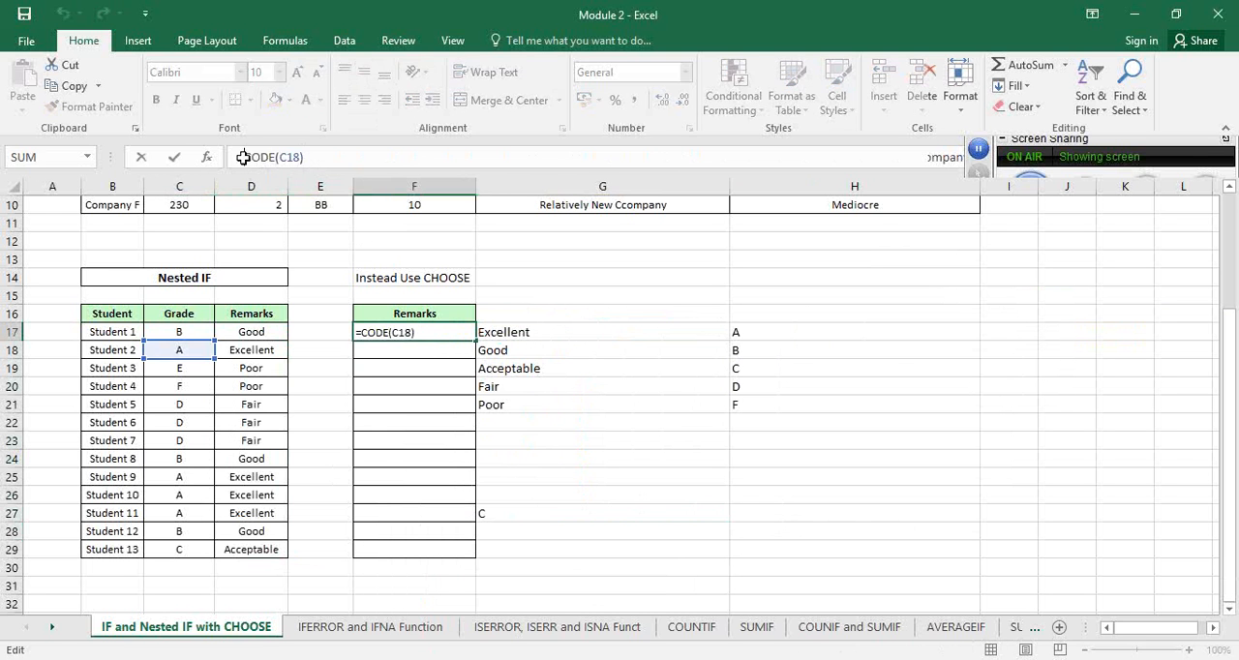
text(CHOOSE()
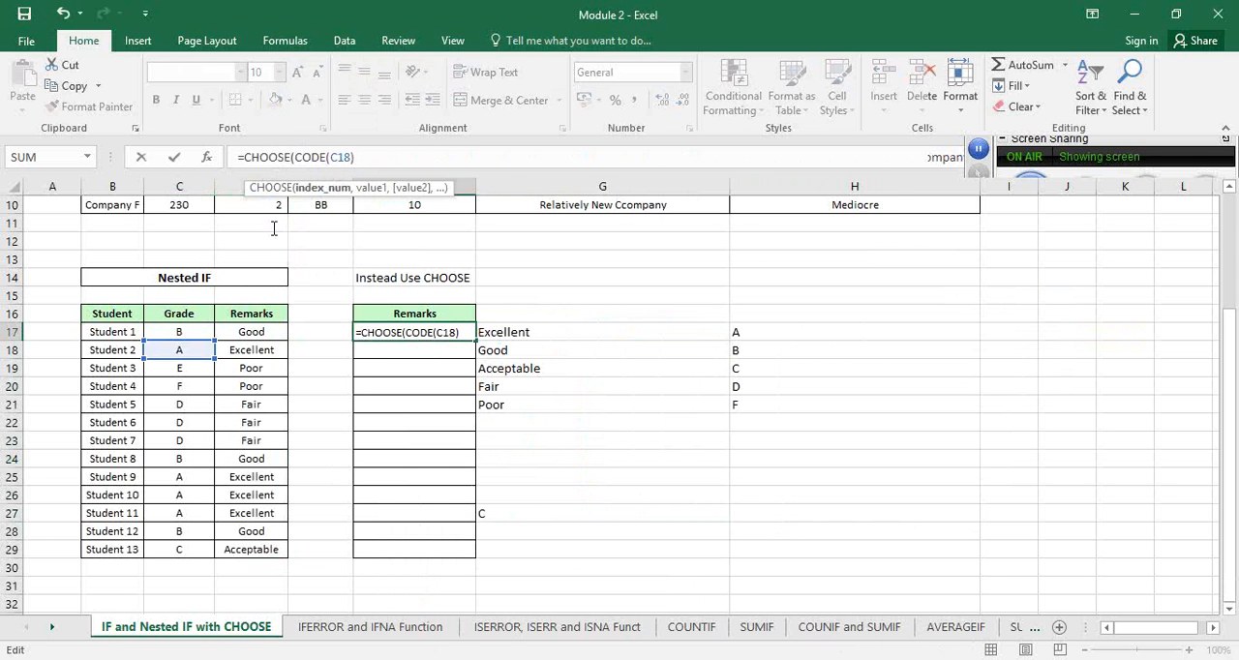
click(412, 157)
text(-64,)
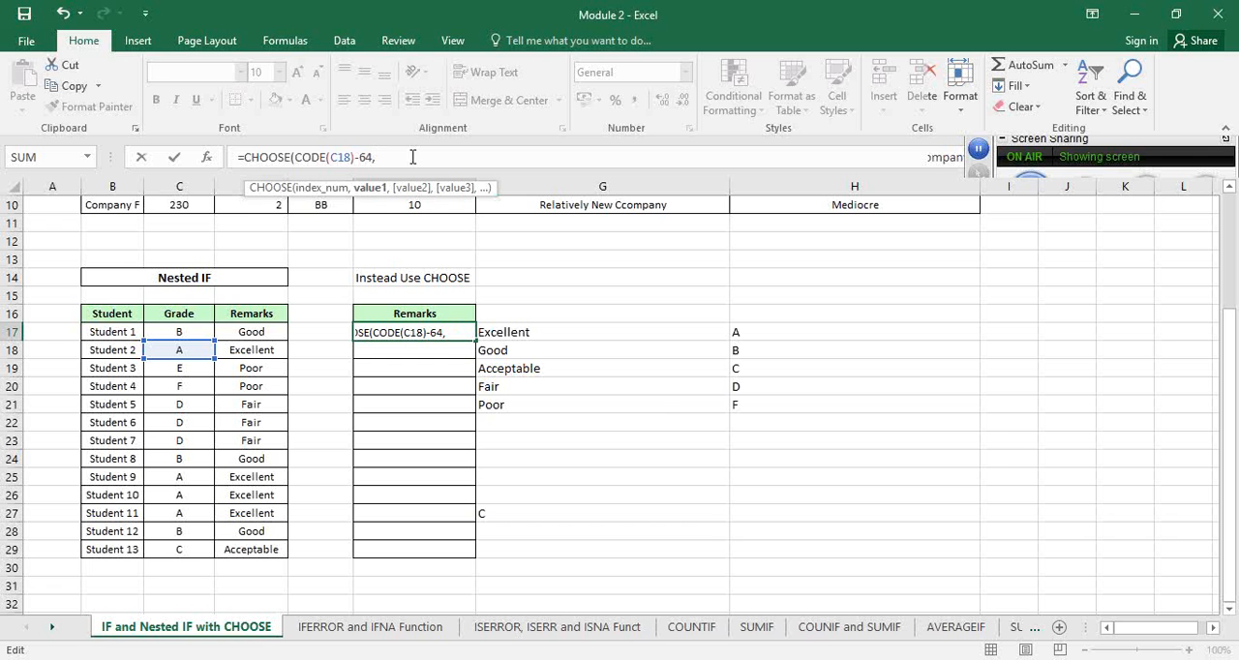
text("Excellent")
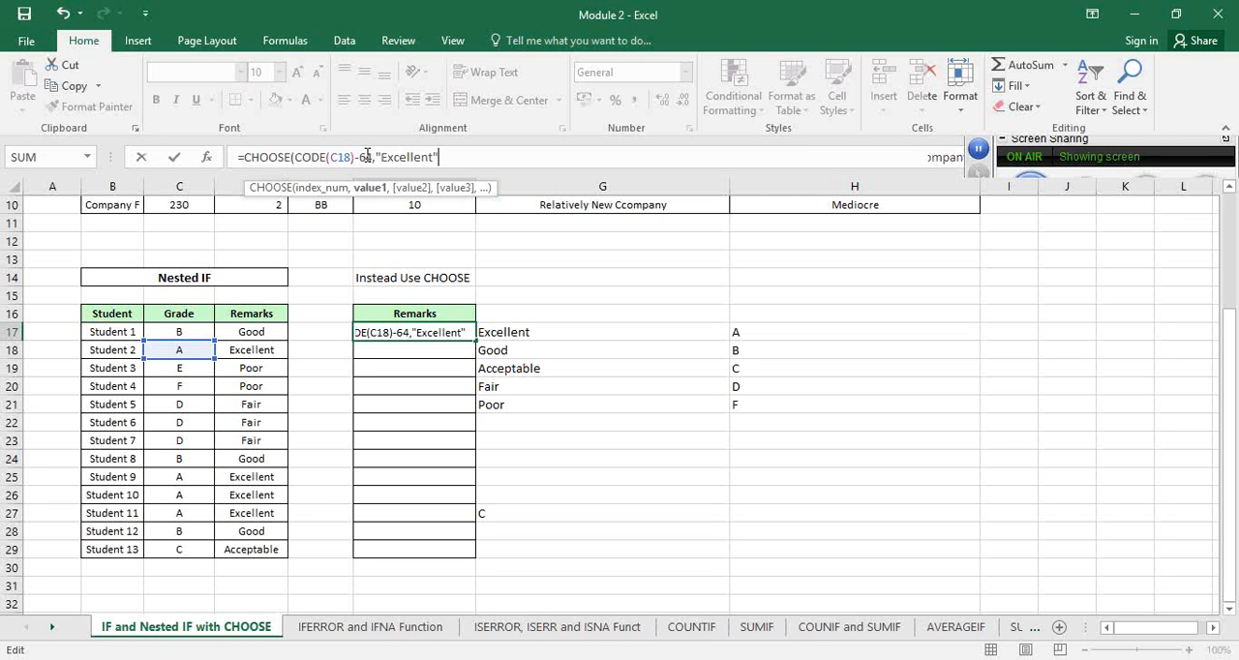
text(,)
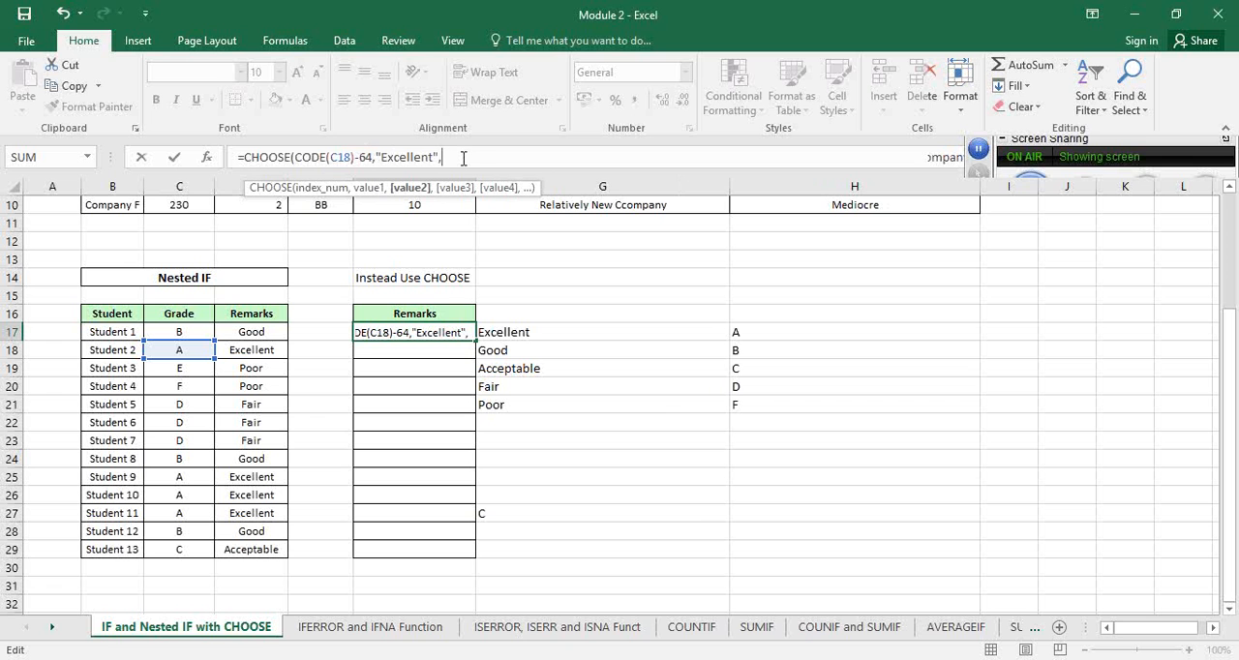
Add "Excellent", "Good" and "Acceptable" as the first three values of the CHOOSE formula in F17
text("Good",)
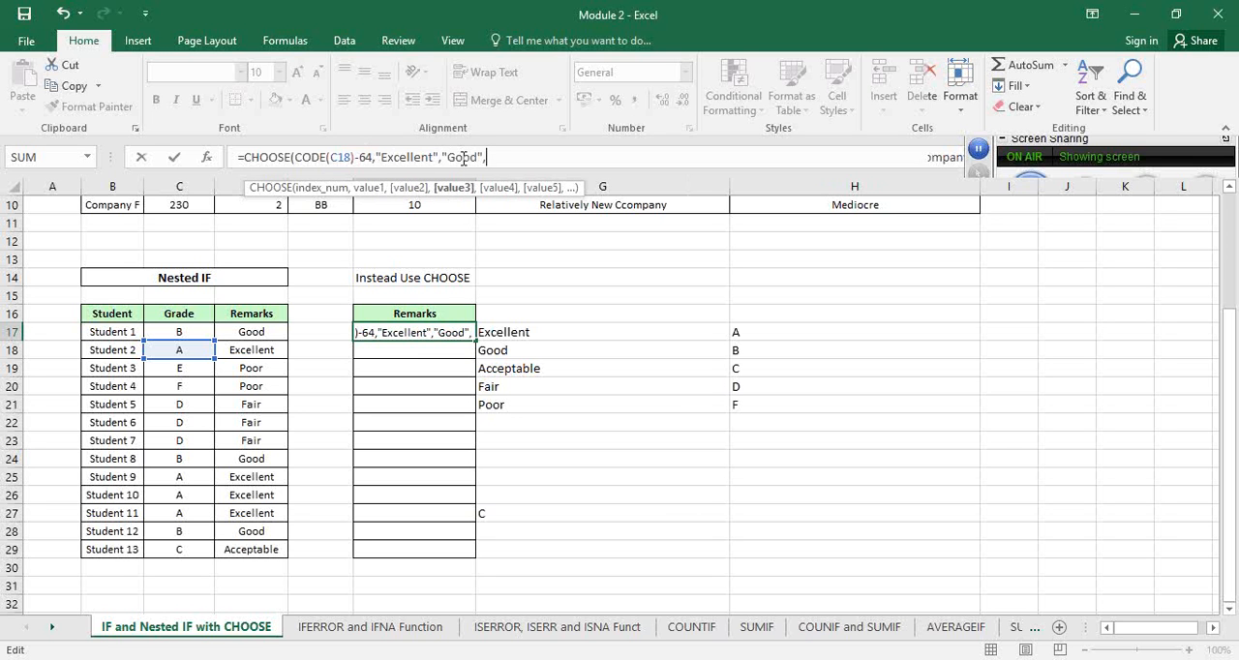
text("Accep)
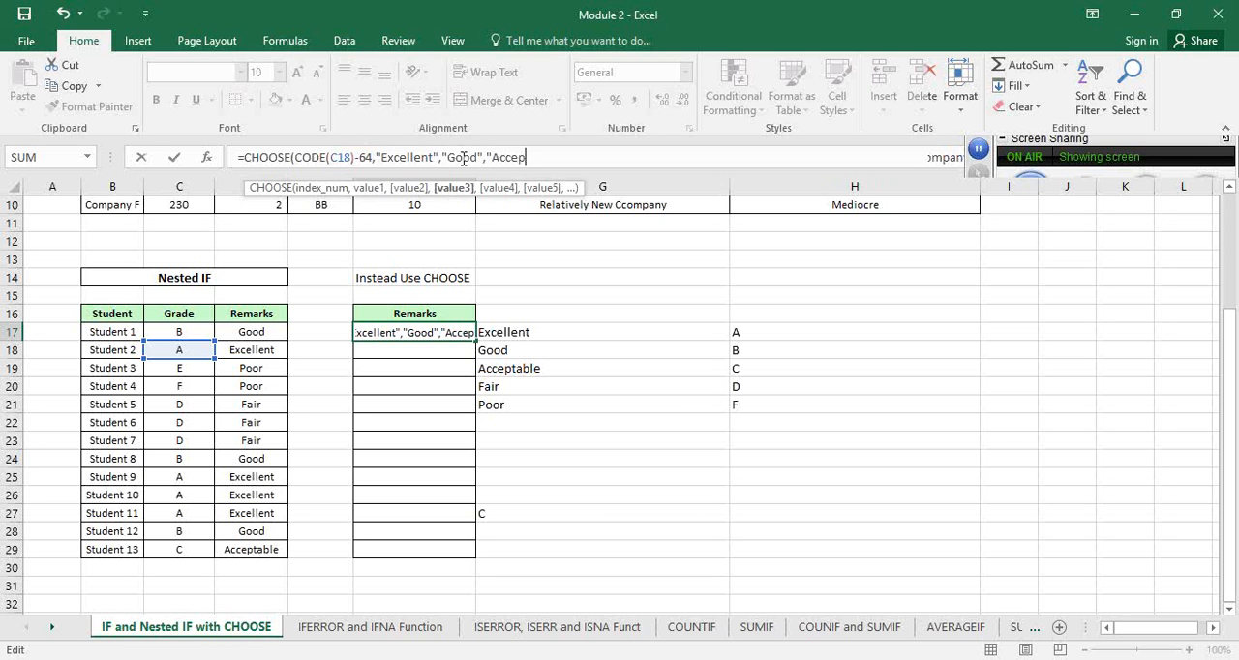
text(table")
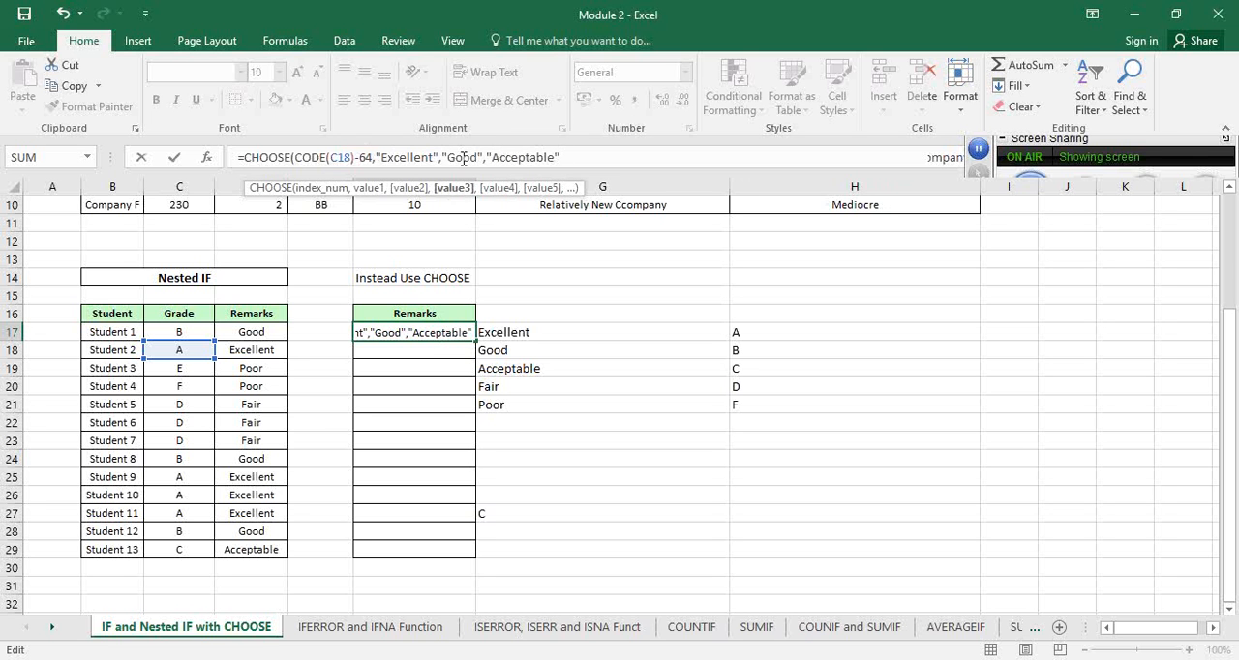
text(,"Fa)
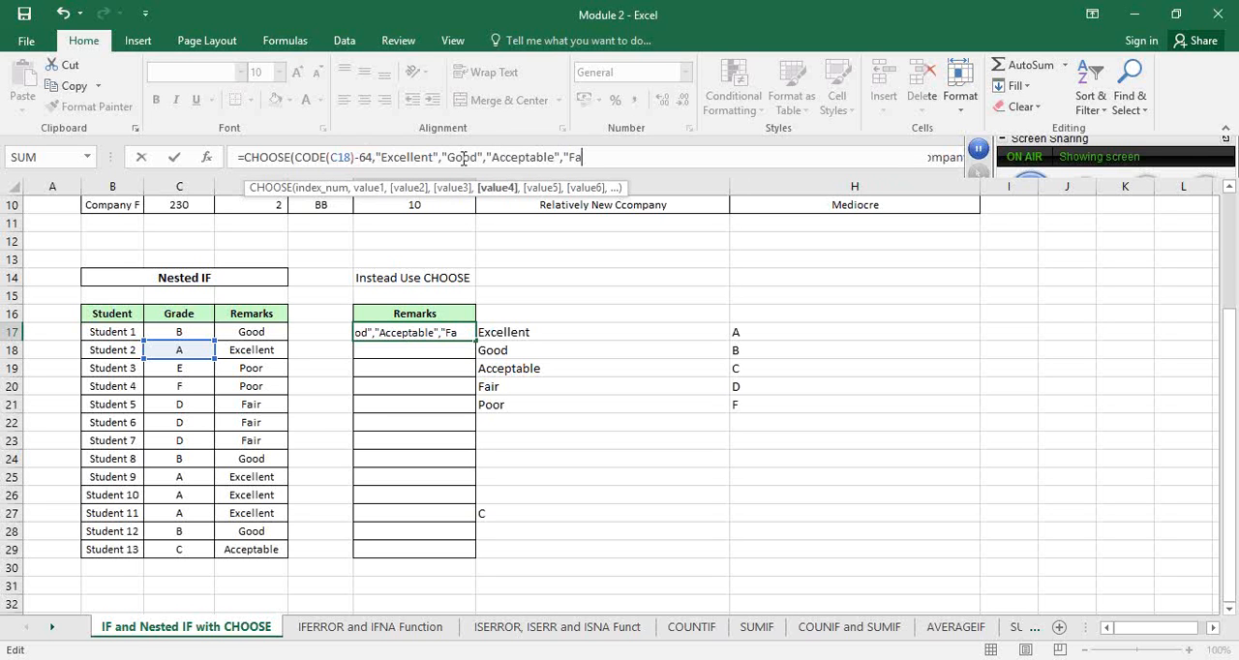
text(ir",)
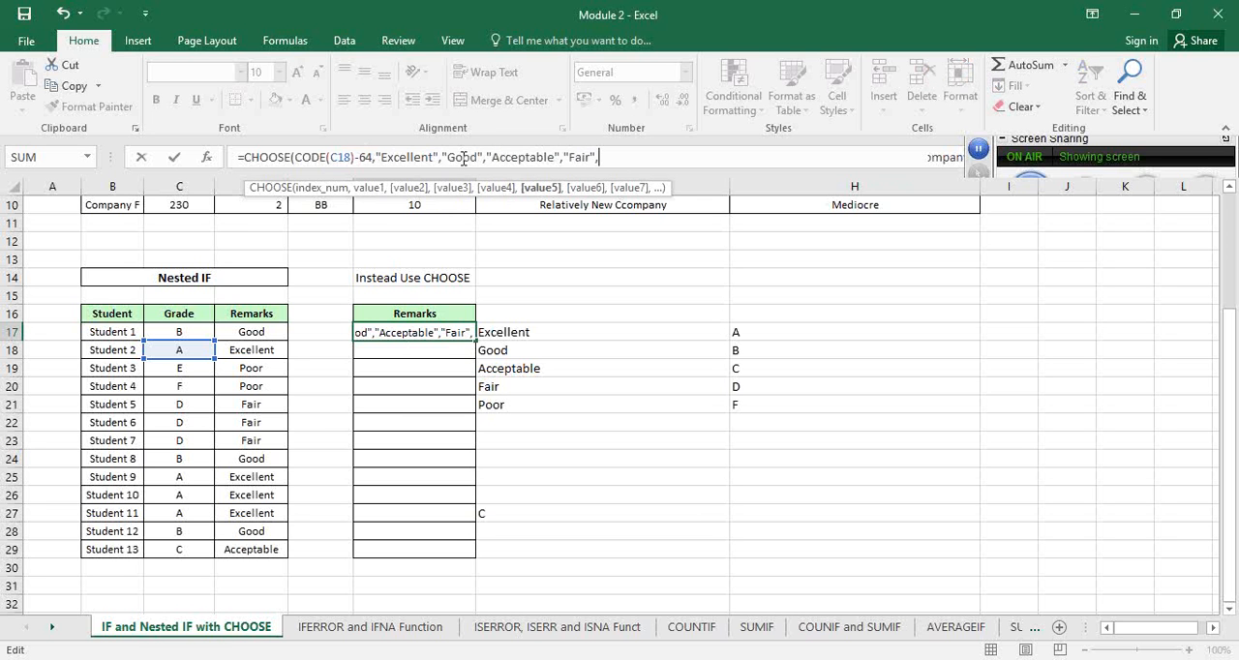
text("Poor"))
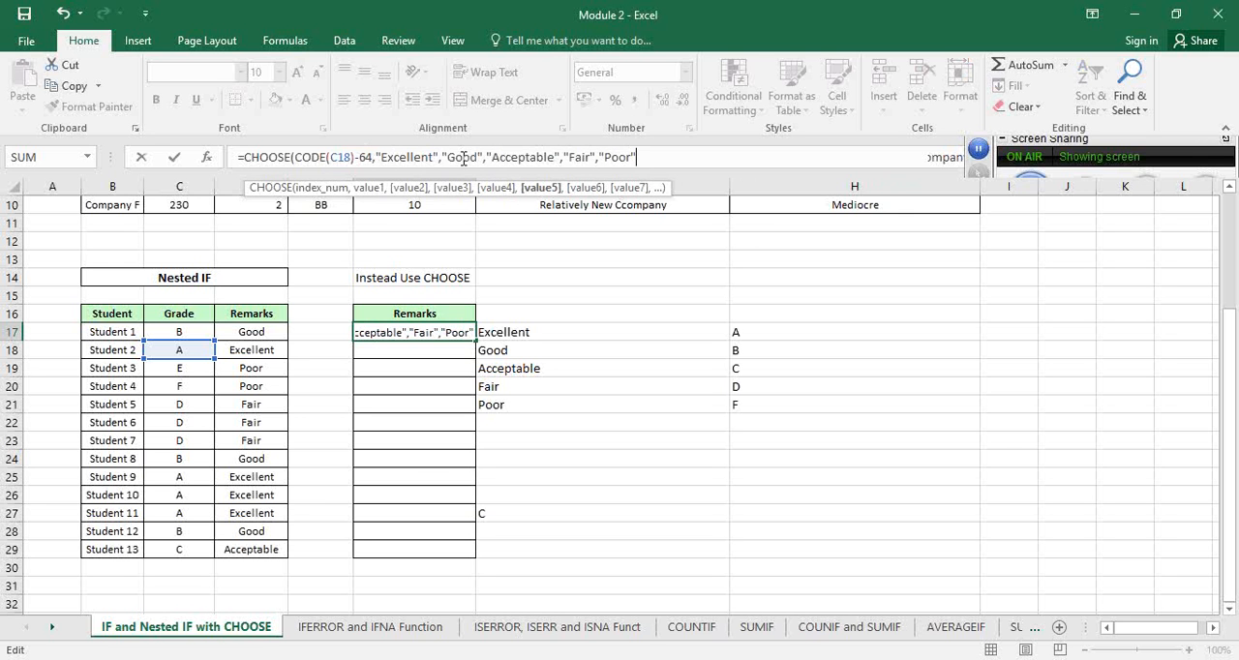
text())
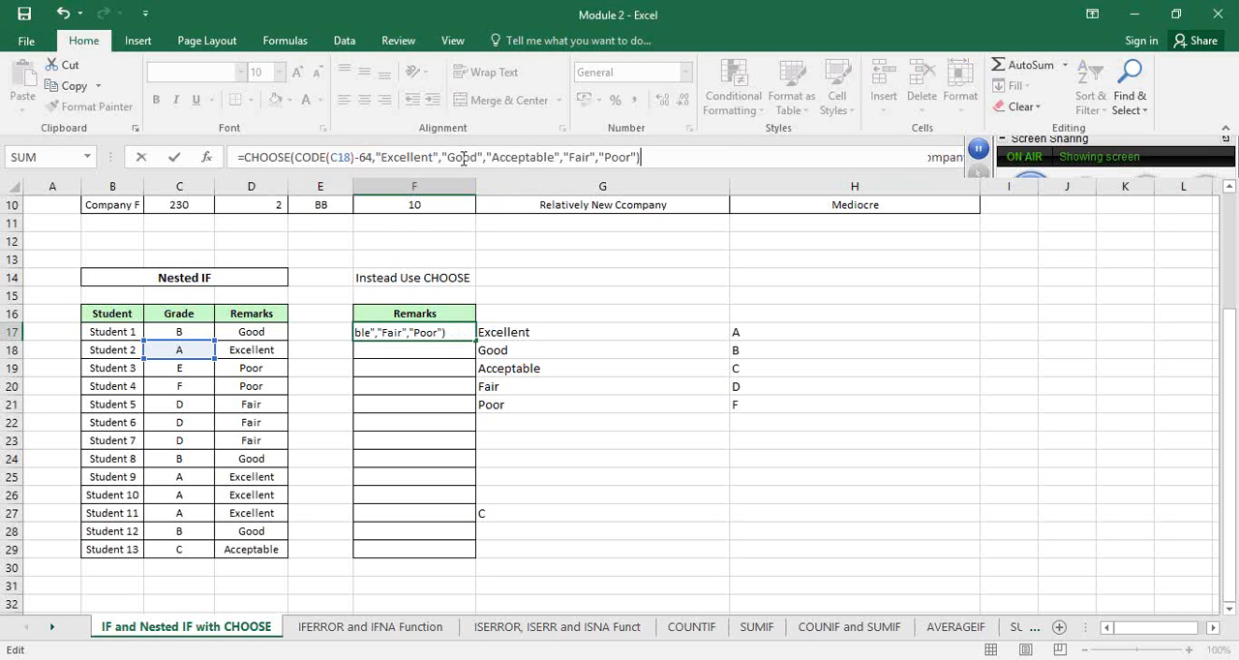
Complete the F17 CHOOSE formula with "Fair" and "Poor" as its fourth and fifth values
key(Return)
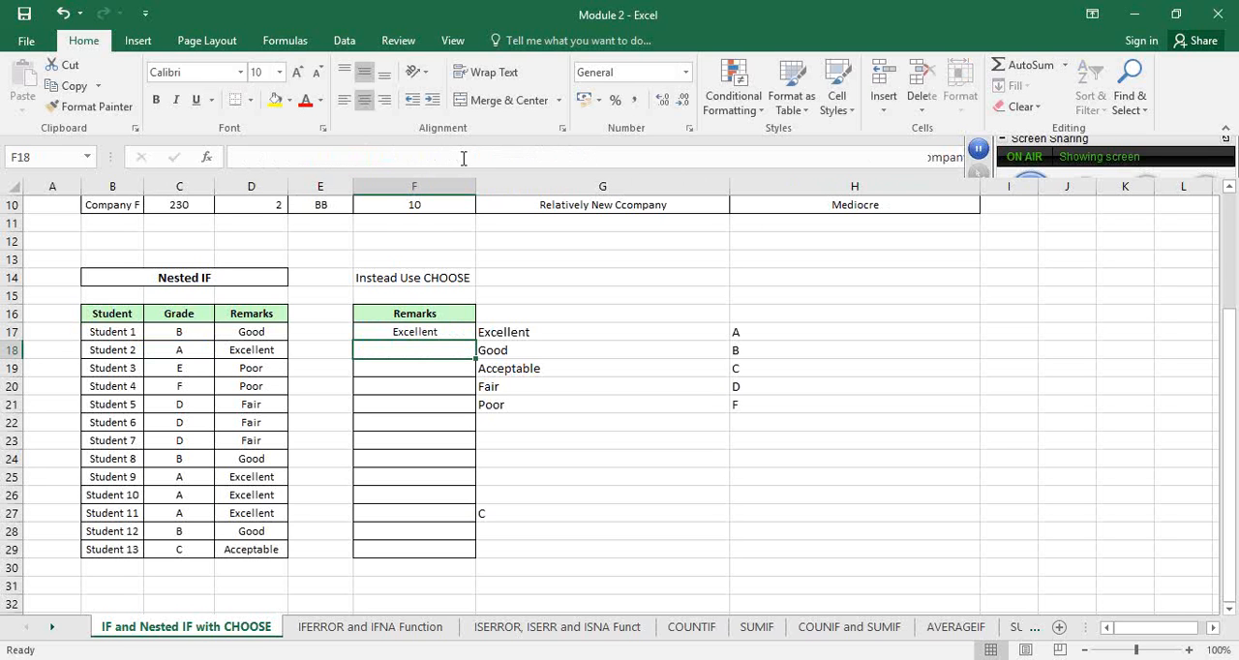
Change the cell reference inside CODE in the F17 CHOOSE formula to C17
click(414, 331)
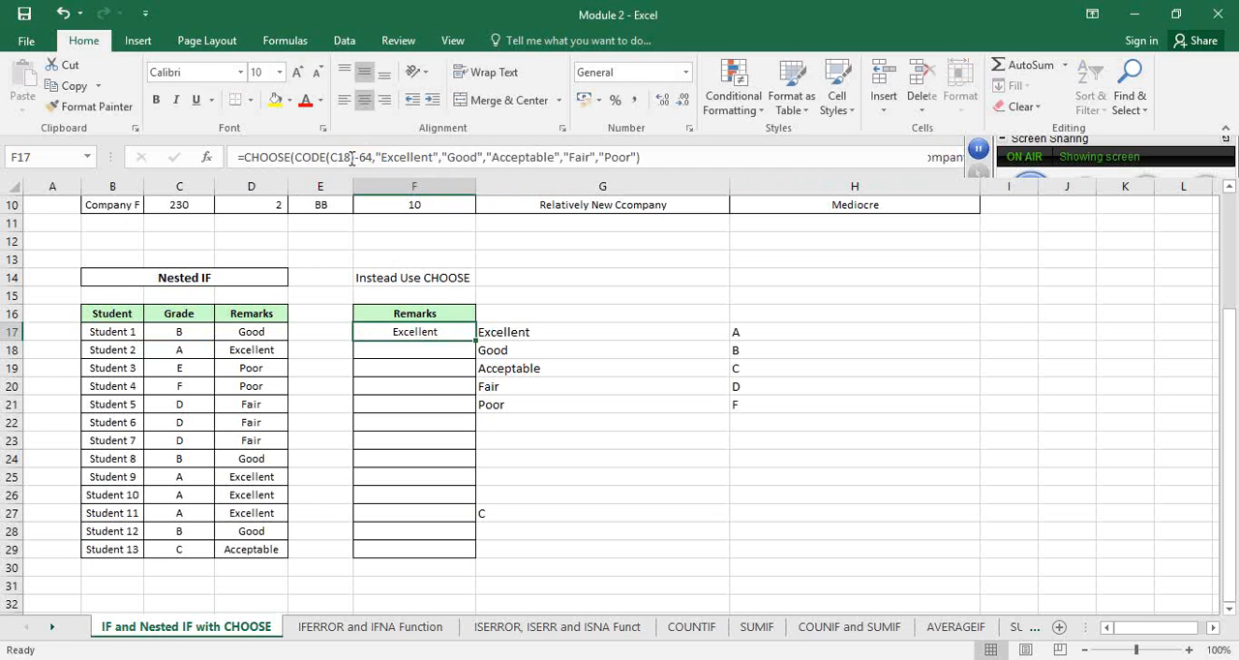
click(351, 158)
key(BackSpace)
text(7)
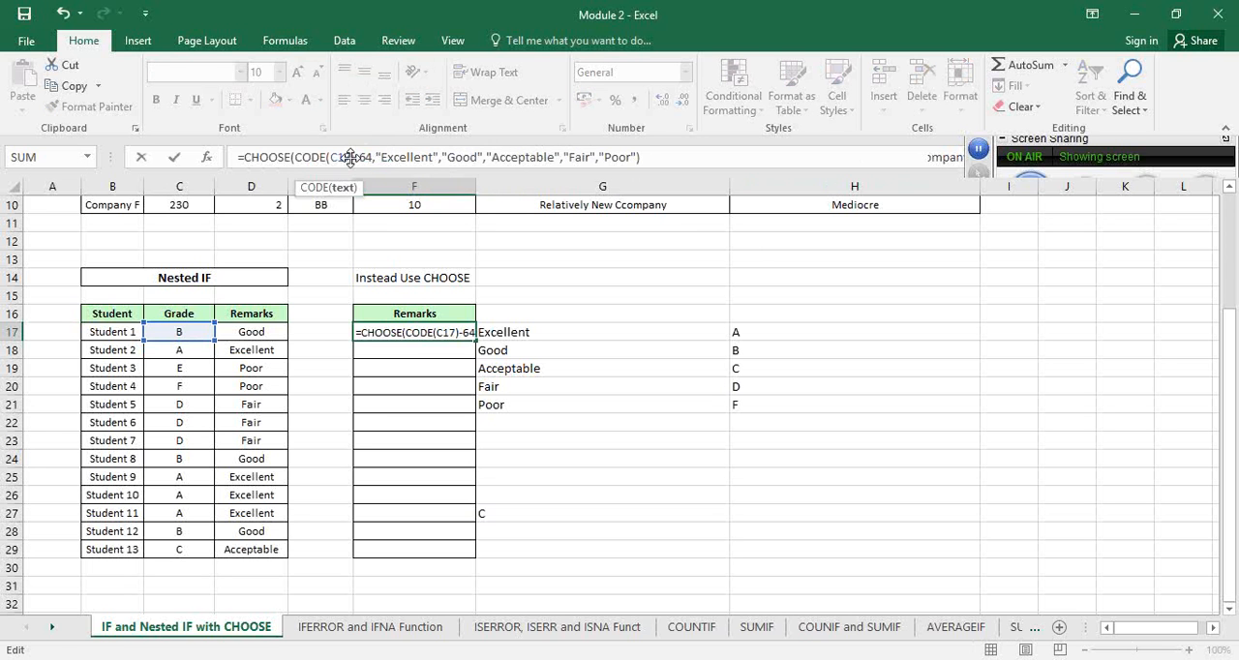
key(Return)
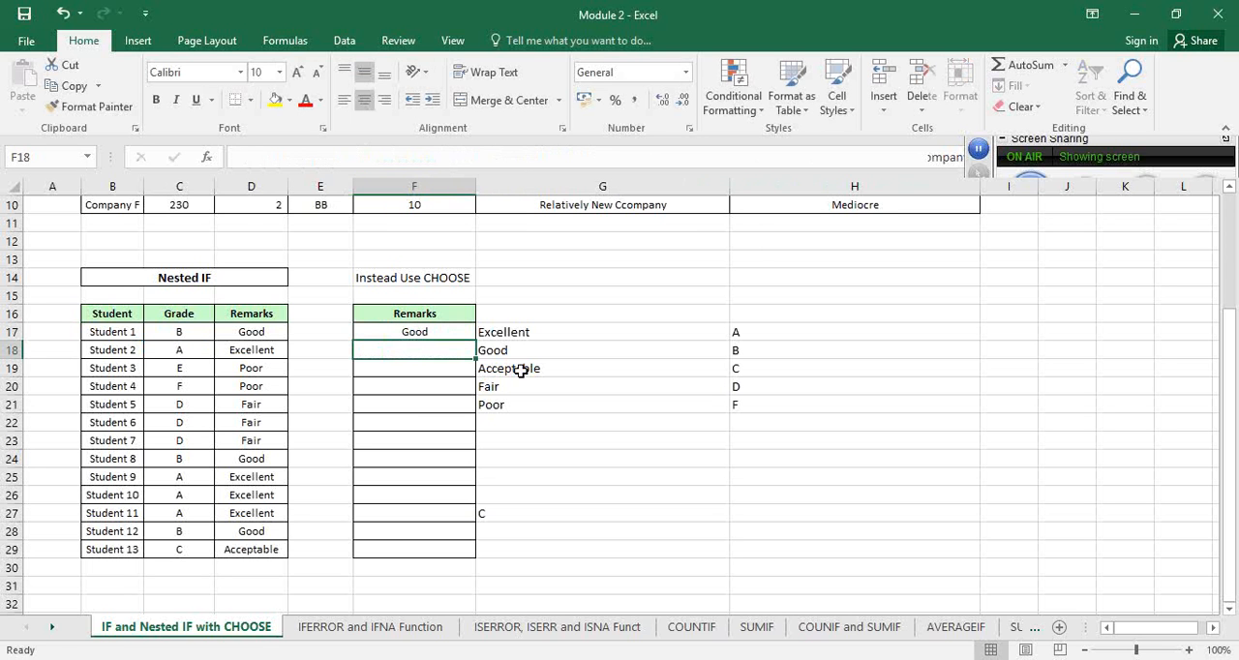
Fill the F17 CHOOSE formula down through F29 for all remaining students
click(465, 333)
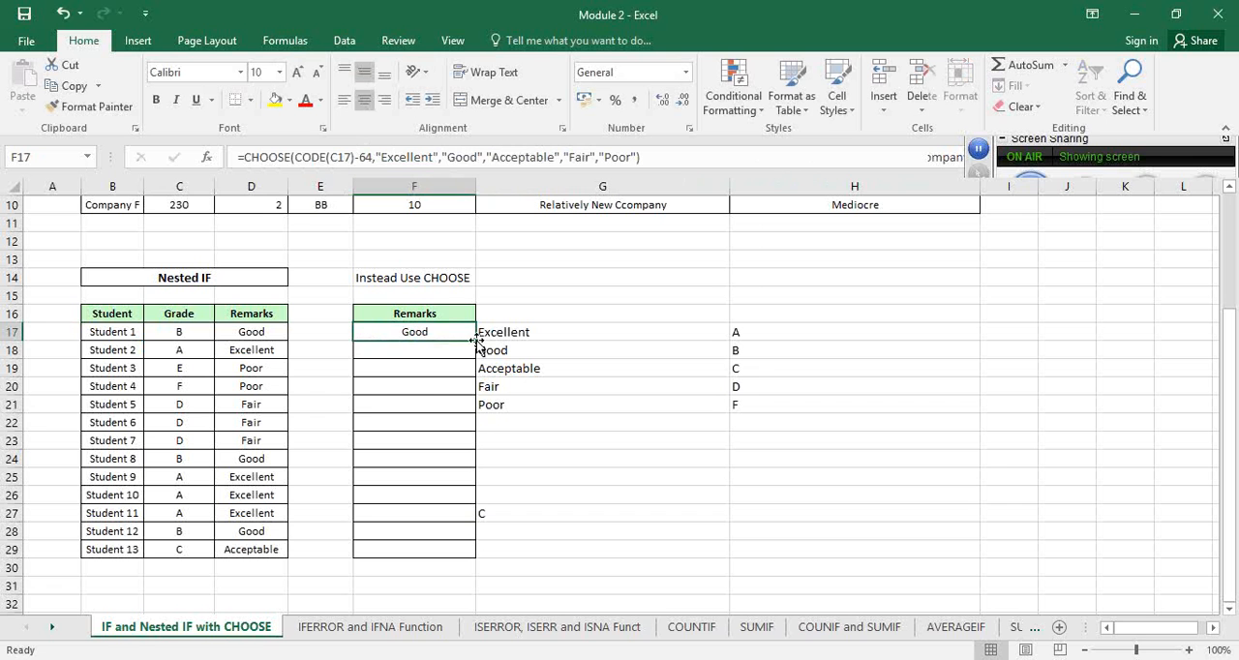
double_click(475, 341)
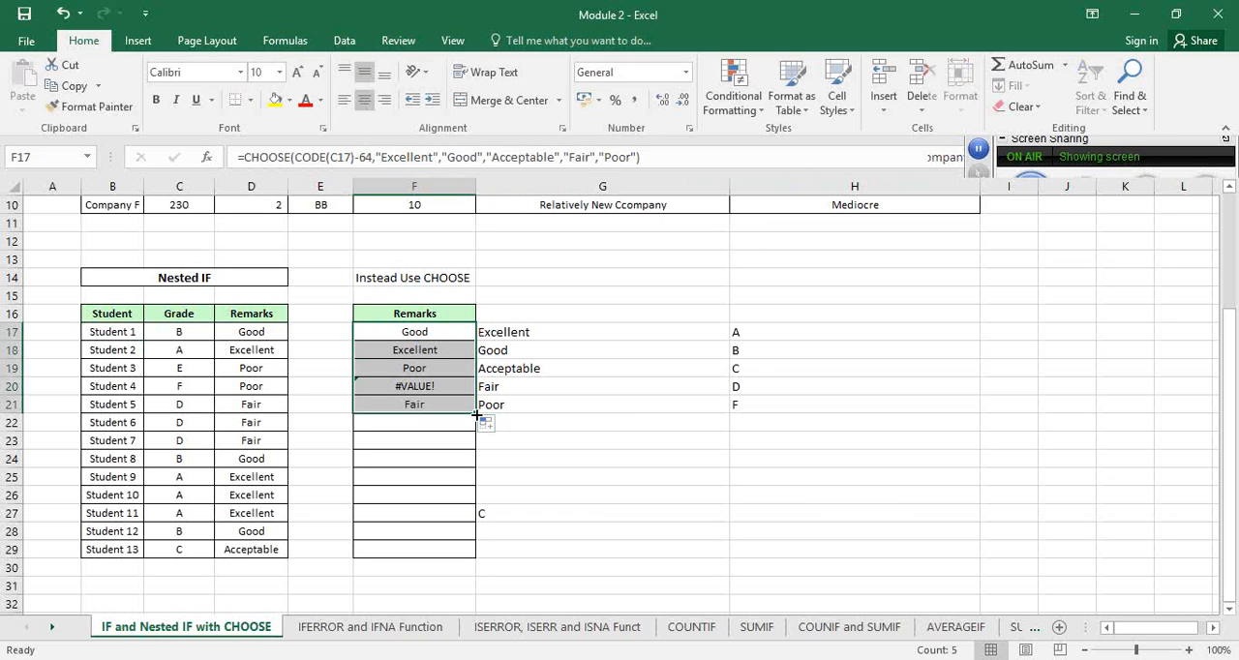
drag(475, 413, 484, 557)
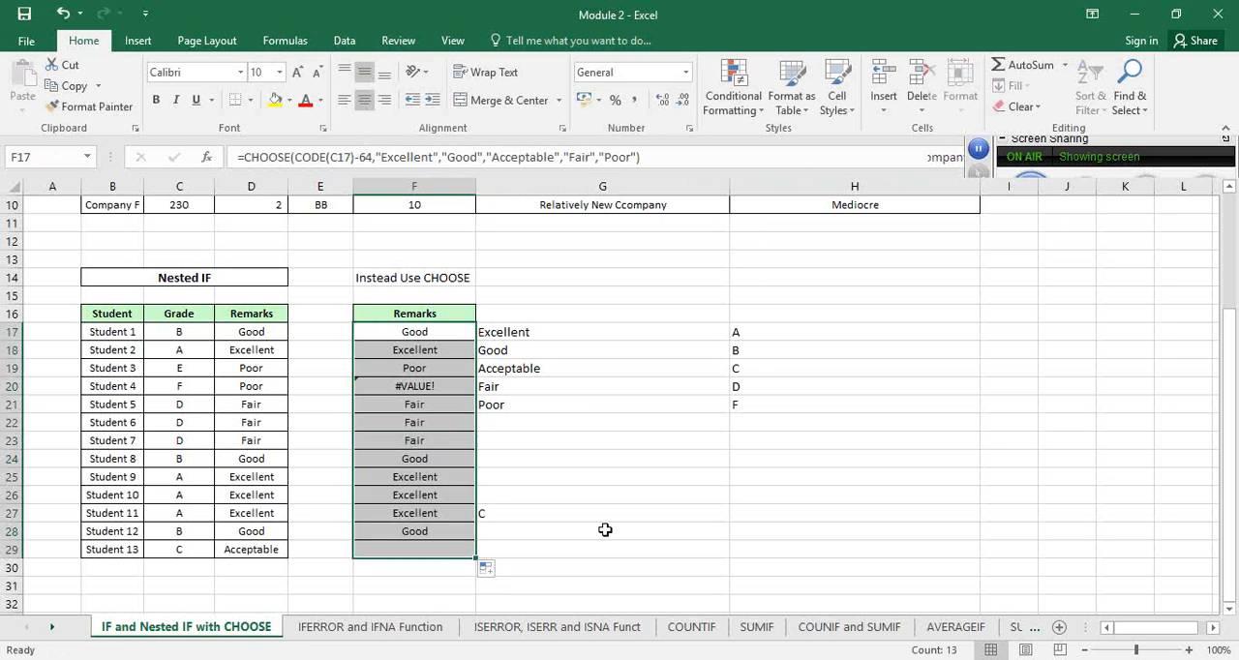
Examine the value arguments of Student 4's CHOOSE formula in F20 and compare them with the nested IF formulas in D20 and D19
click(249, 386)
ctrl+click(409, 387)
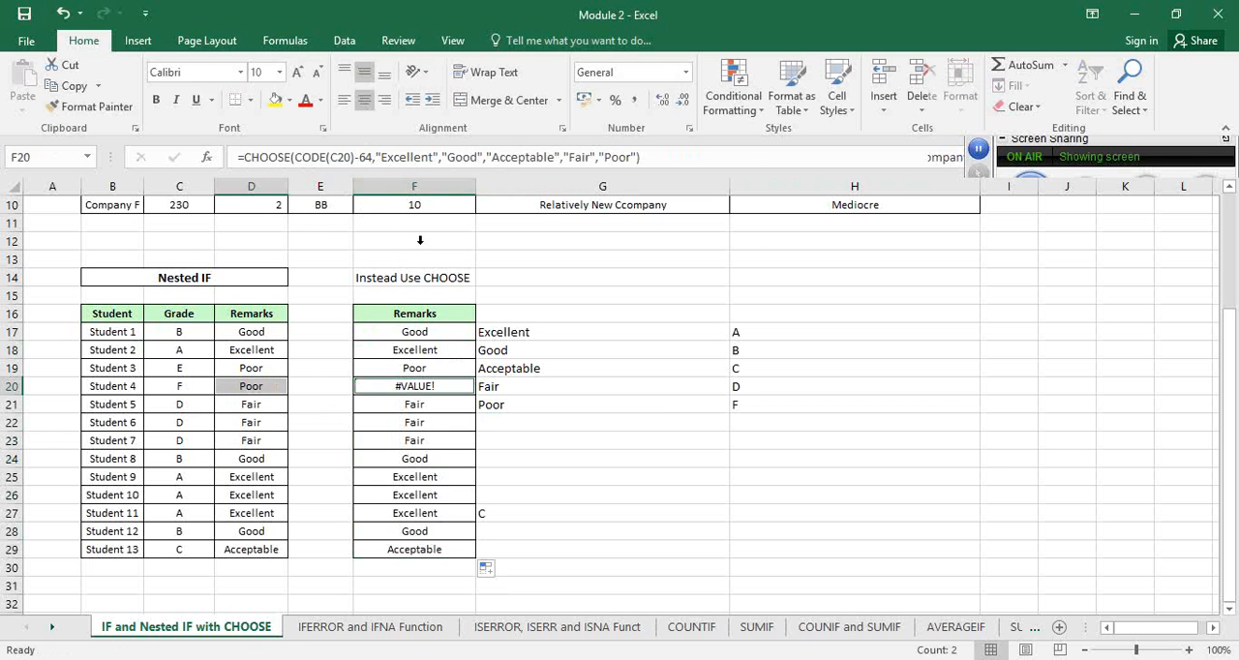
click(432, 158)
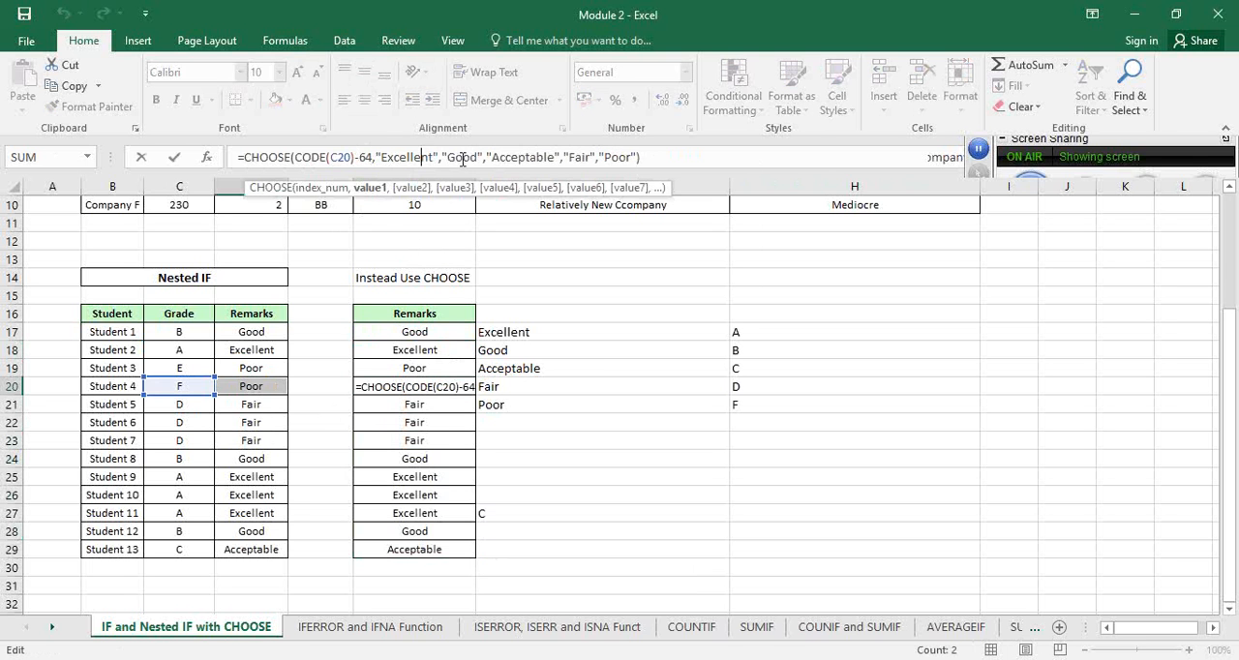
click(462, 158)
click(527, 157)
click(581, 157)
click(610, 157)
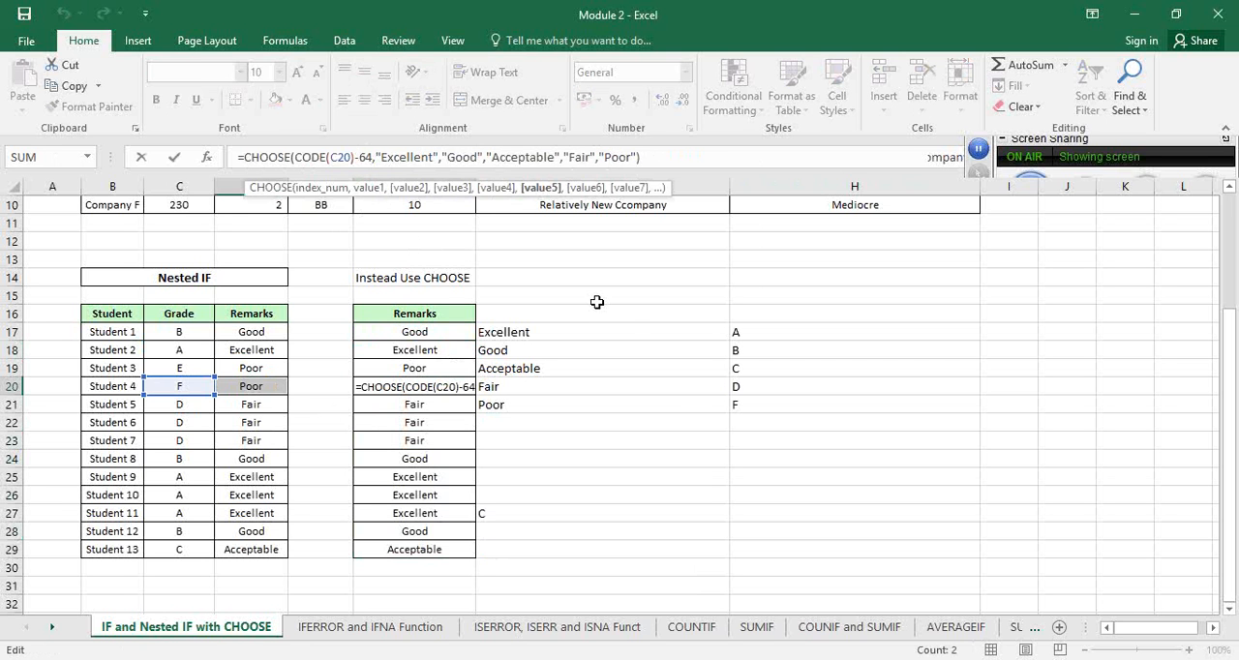
click(275, 385)
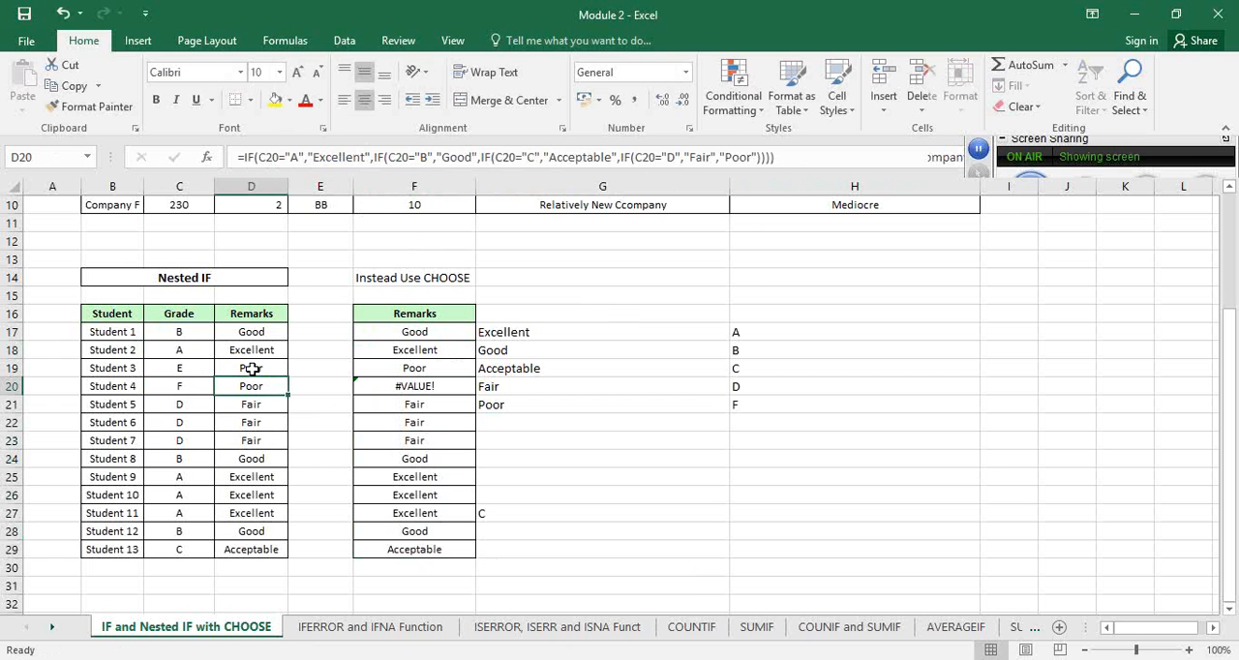
click(250, 369)
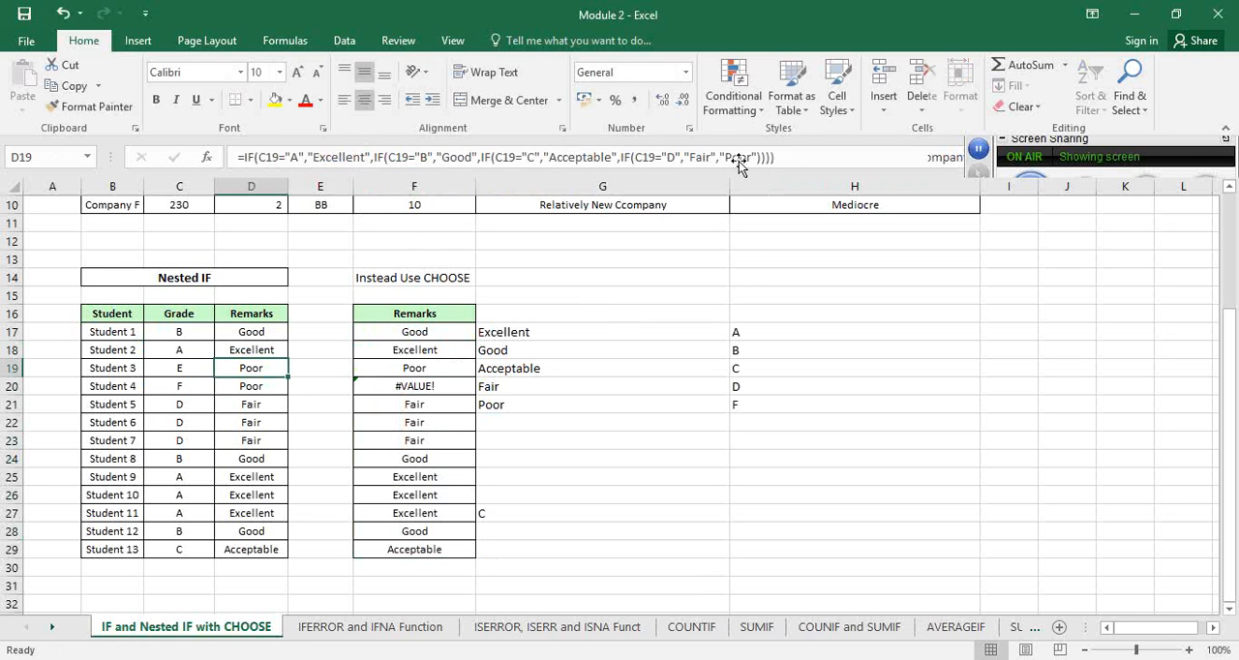
click(416, 387)
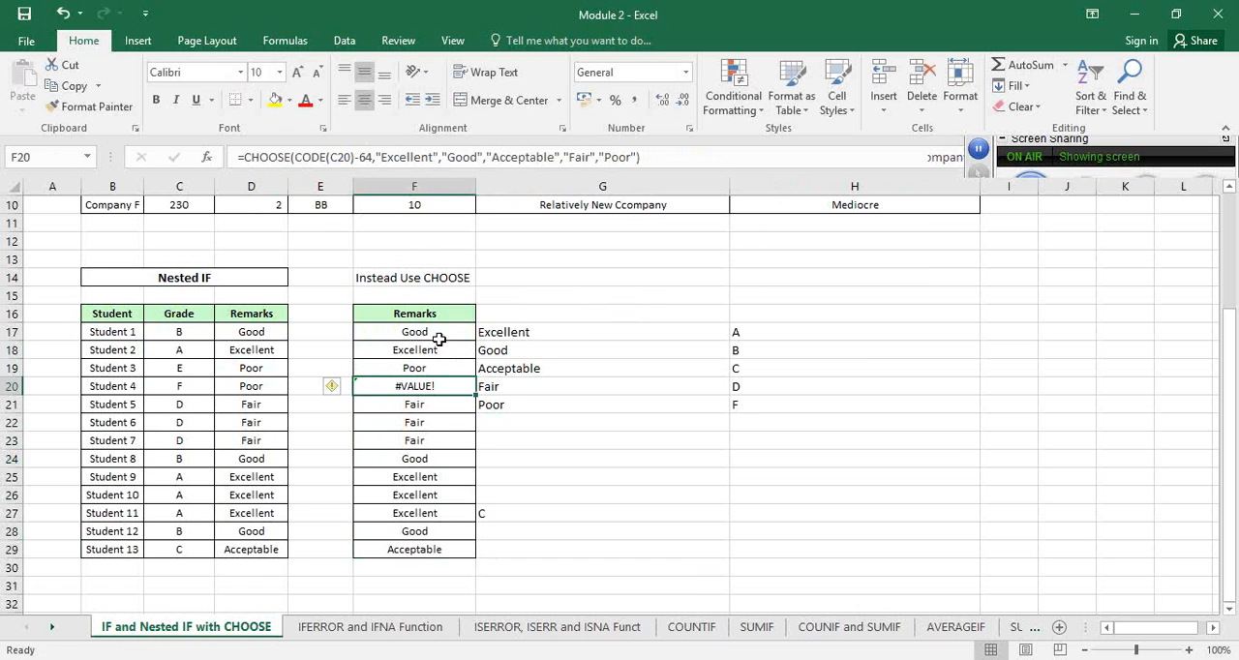
scroll(586, 343, up, 3)
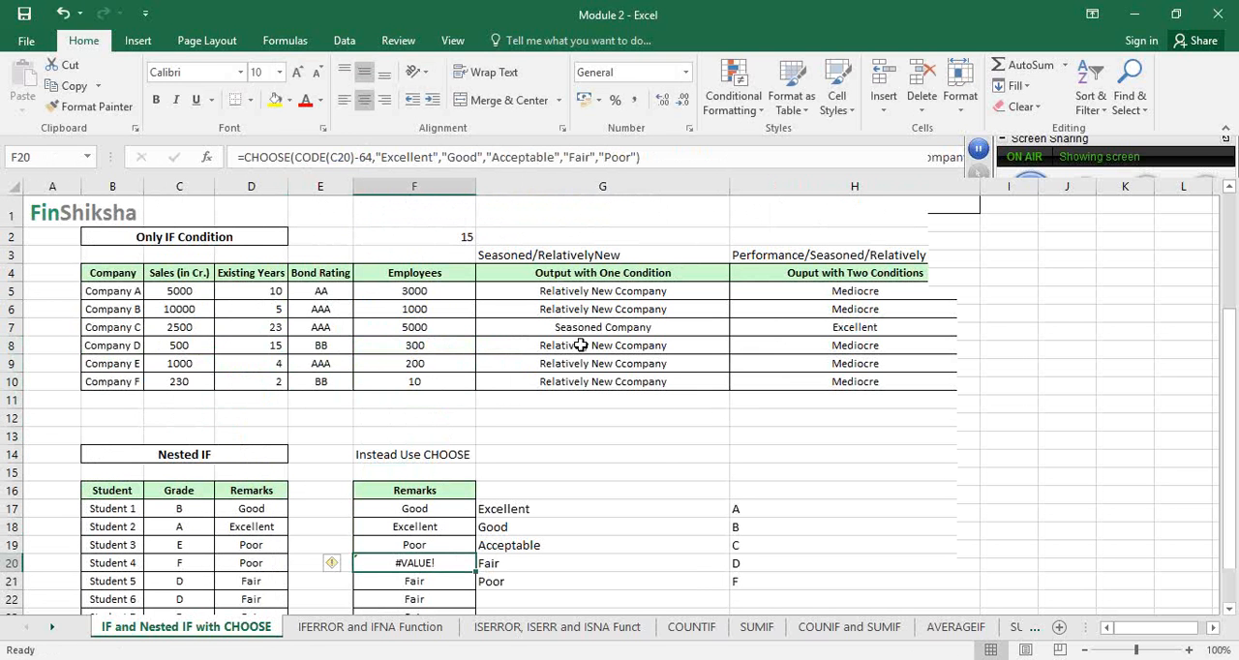